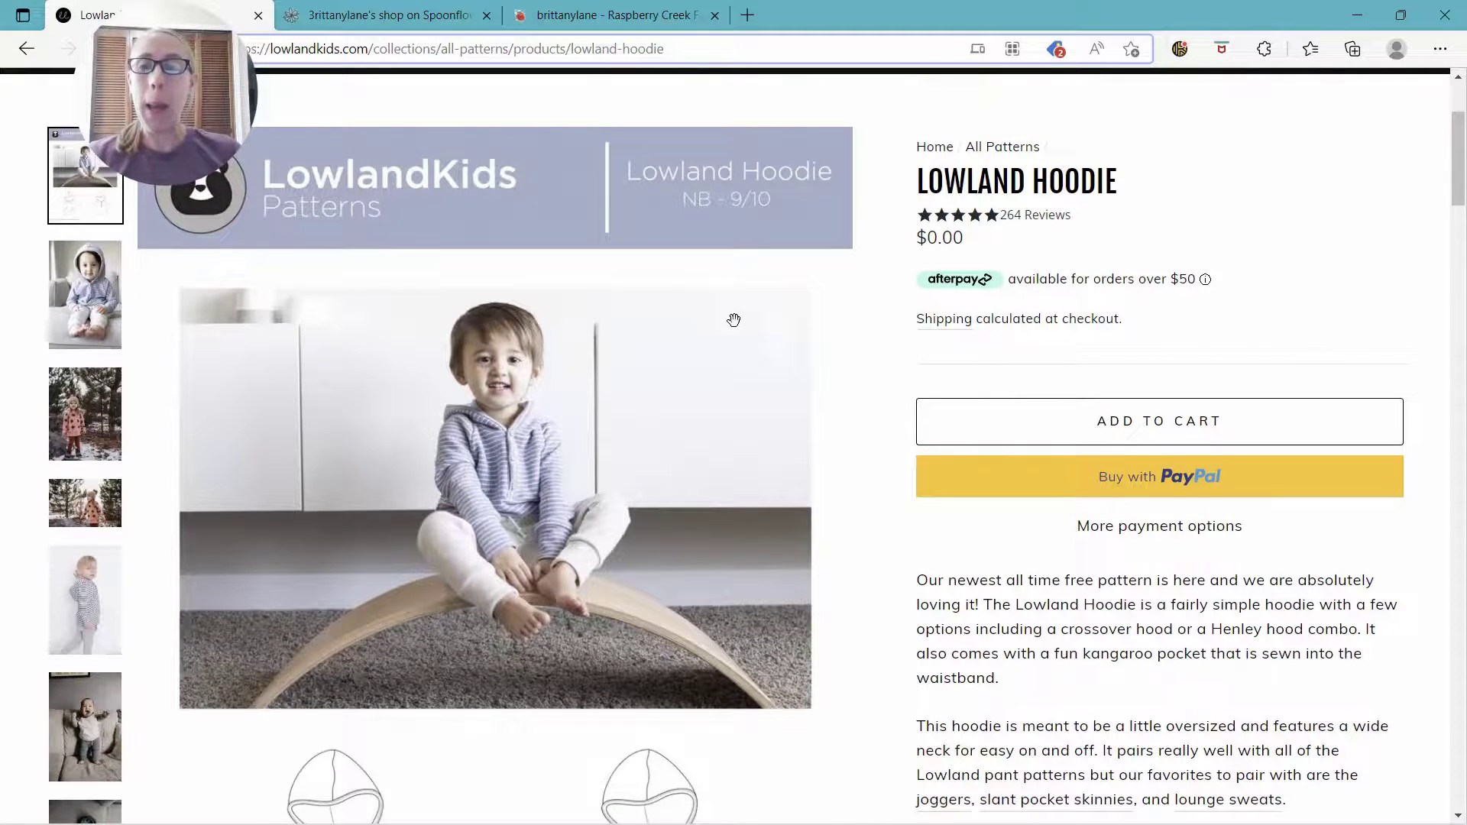
- Capture a rectangular snip of the two hoodie line drawings on the Lowland Hoodie page and copy it to the clipboard
scroll(733, 325, "down", 5)
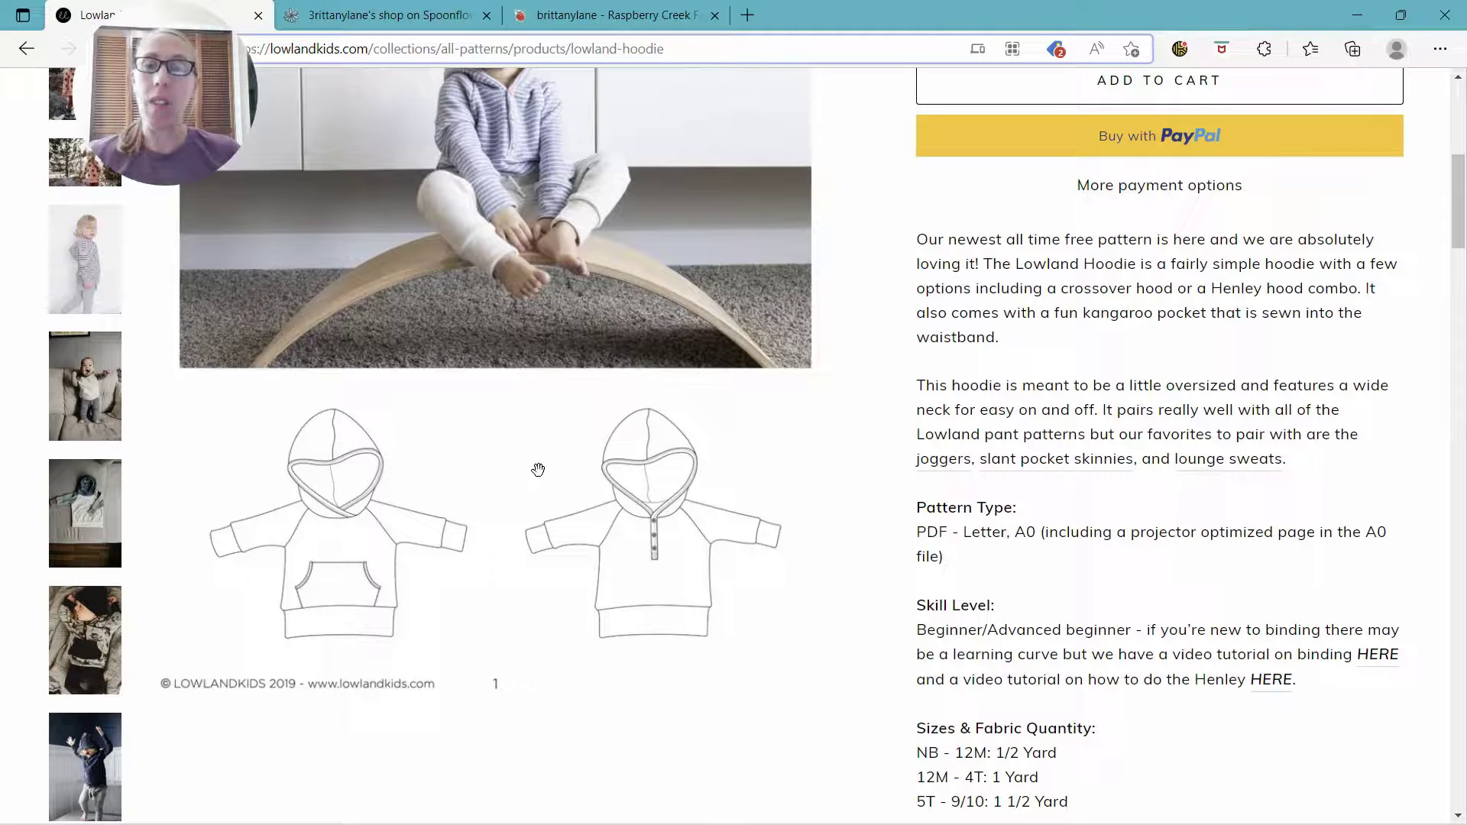
mouse_move(808, 823)
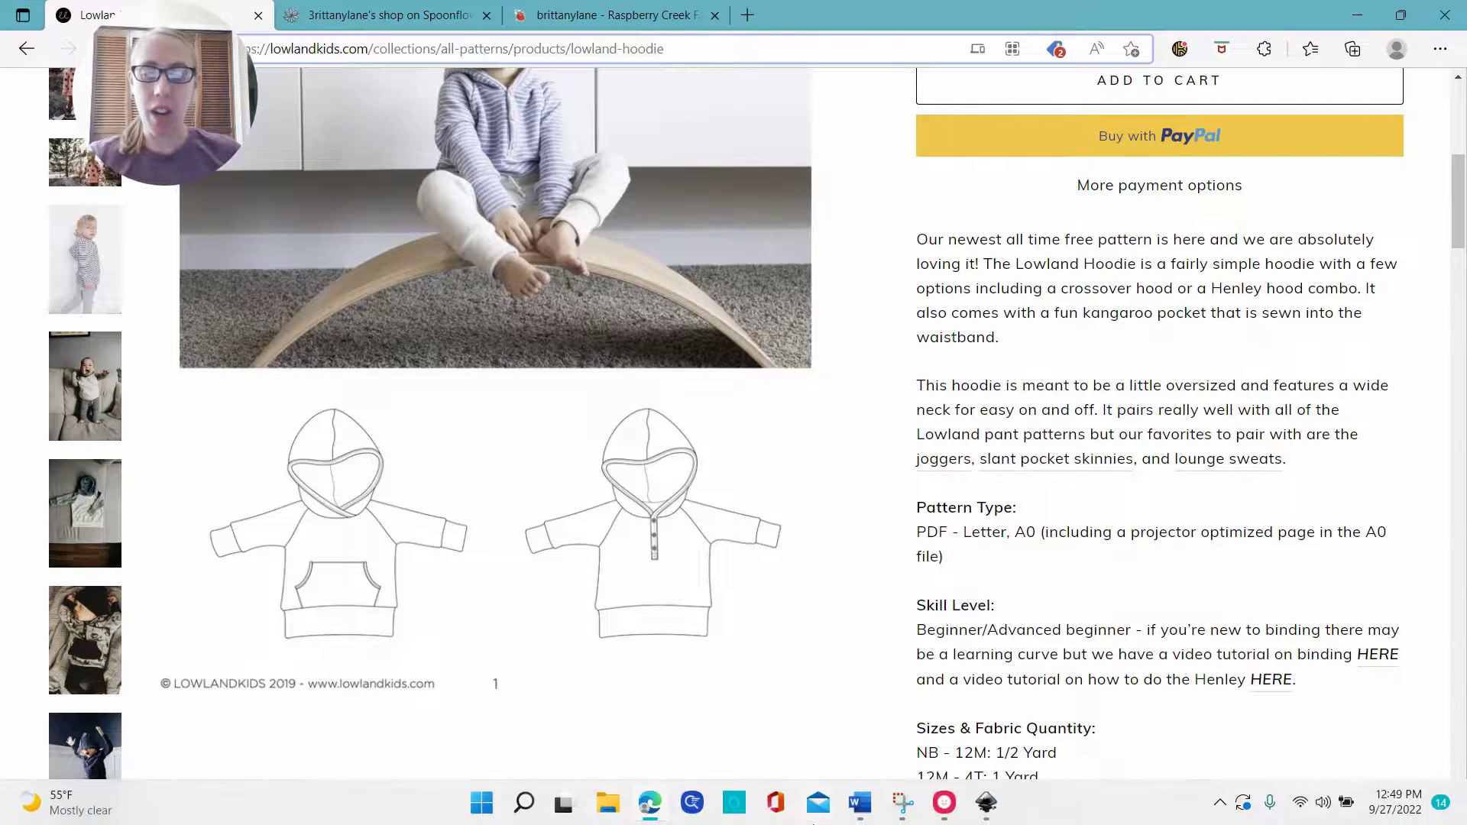
left_click(906, 809)
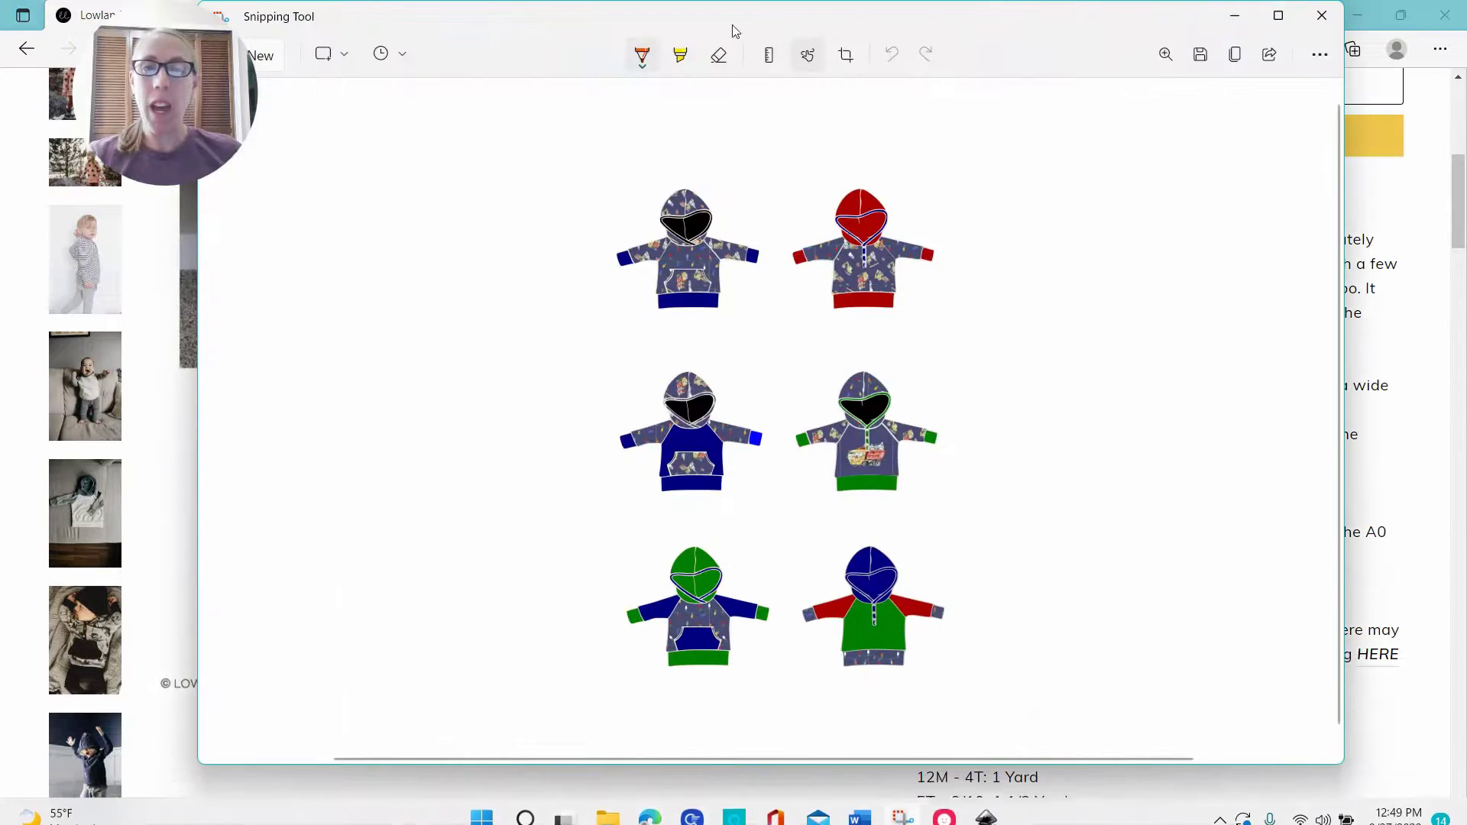
left_click(264, 55)
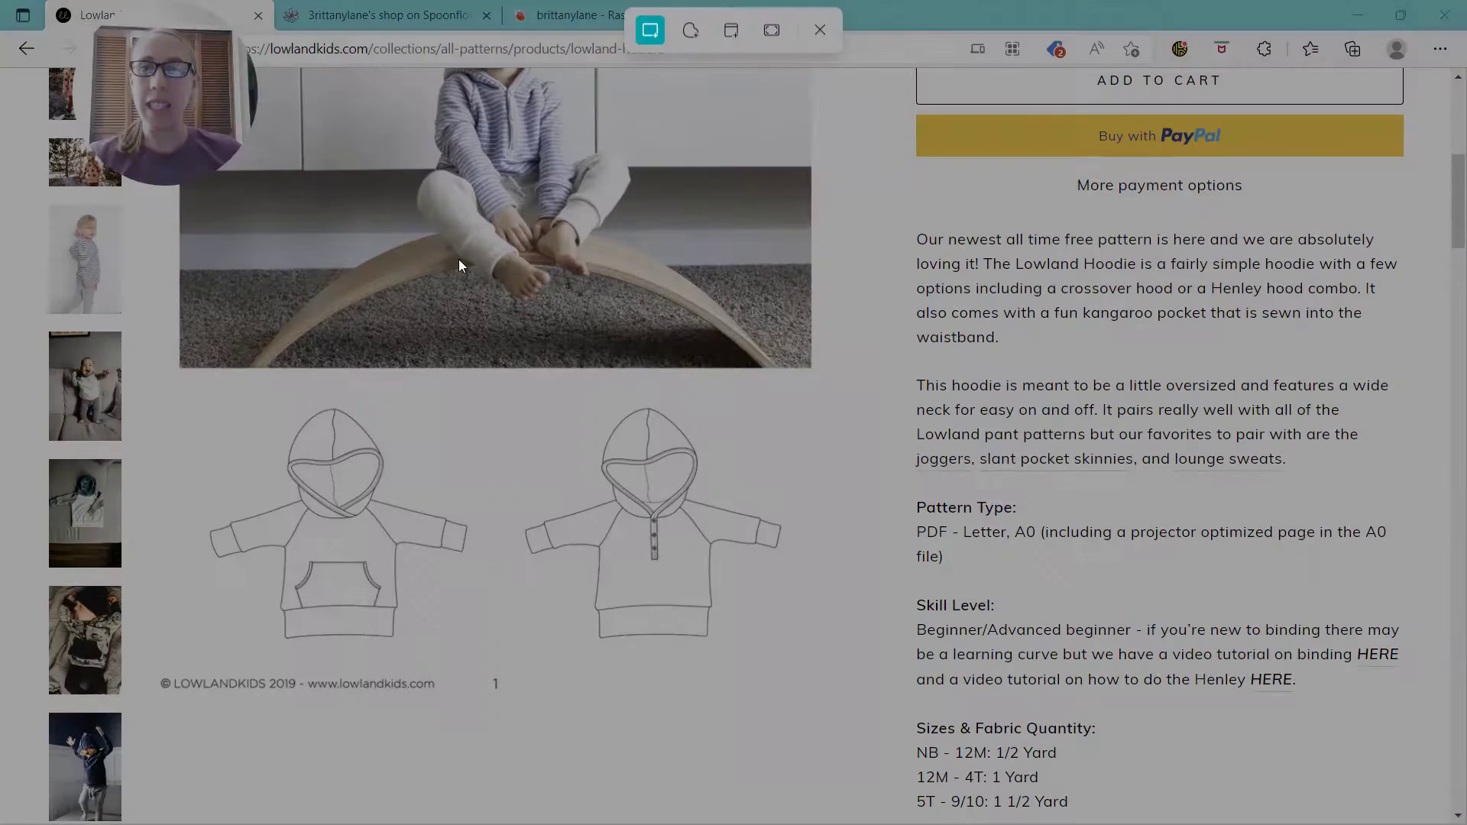
left_click_drag(167, 389, 810, 660)
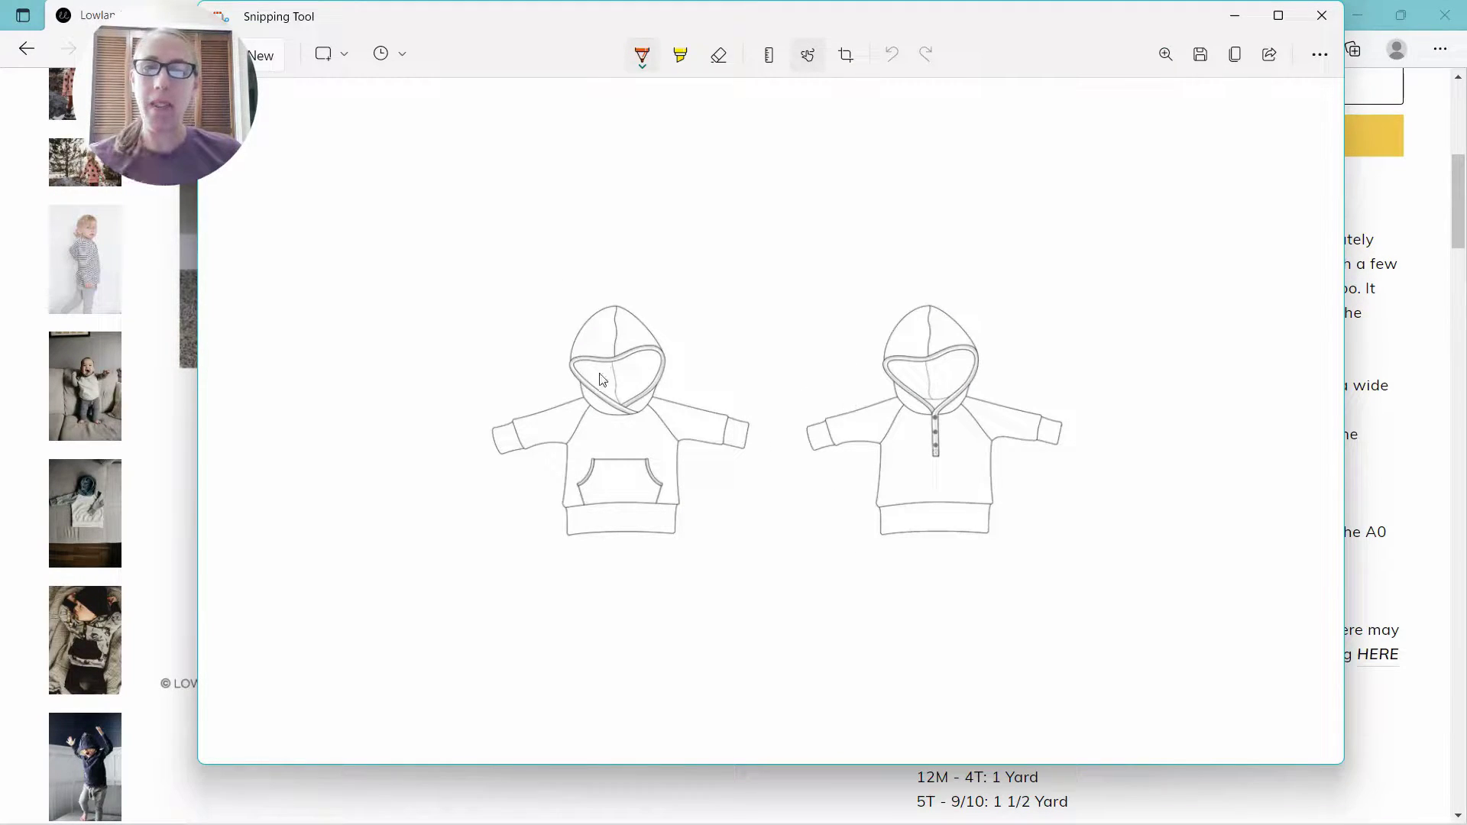
left_click(1234, 53)
left_click(1235, 15)
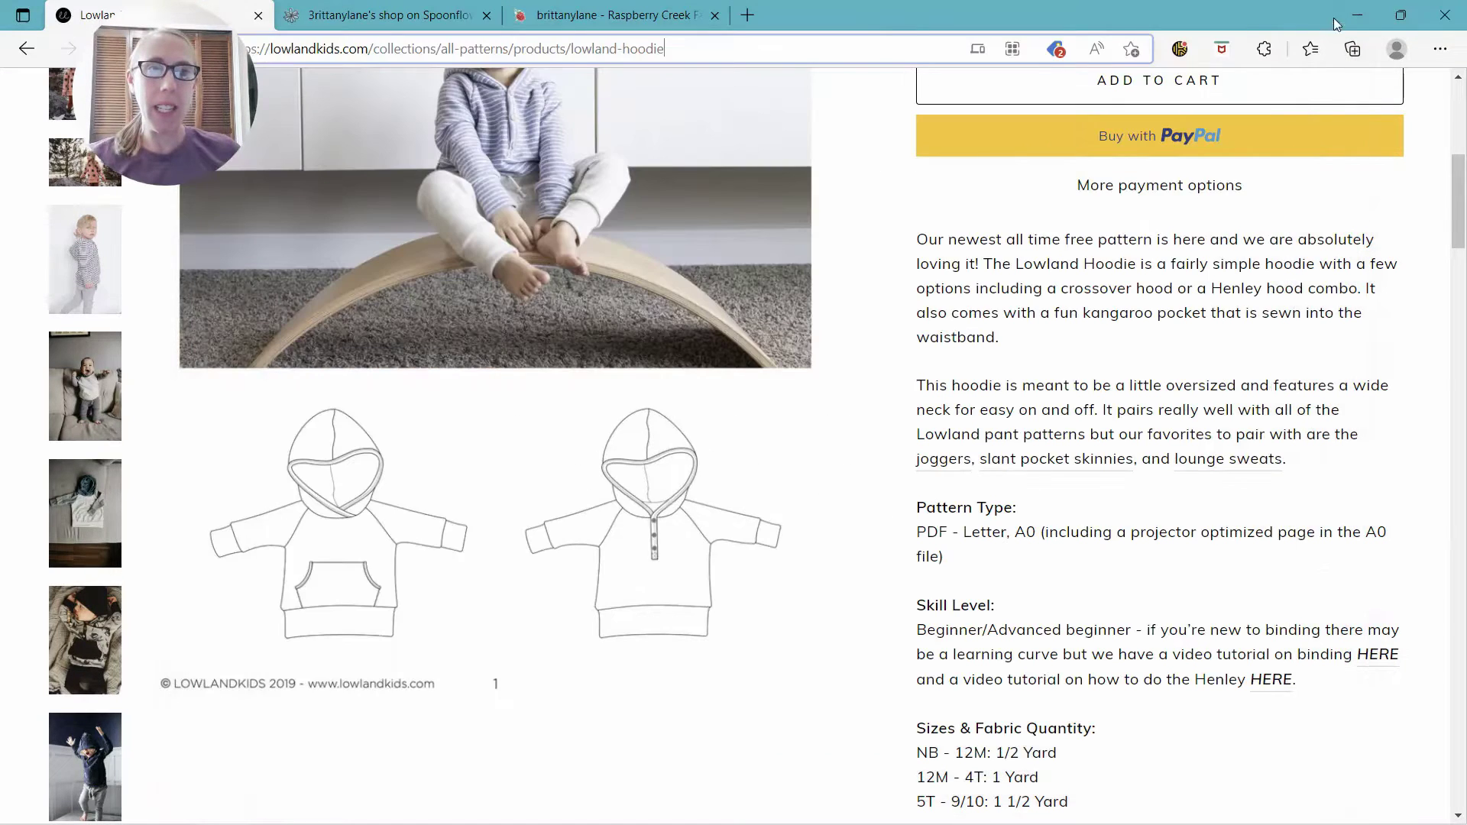
- Switch to the blank Inkscape document and paste the copied hoodie drawings
left_click(1356, 16)
left_click(1334, 40)
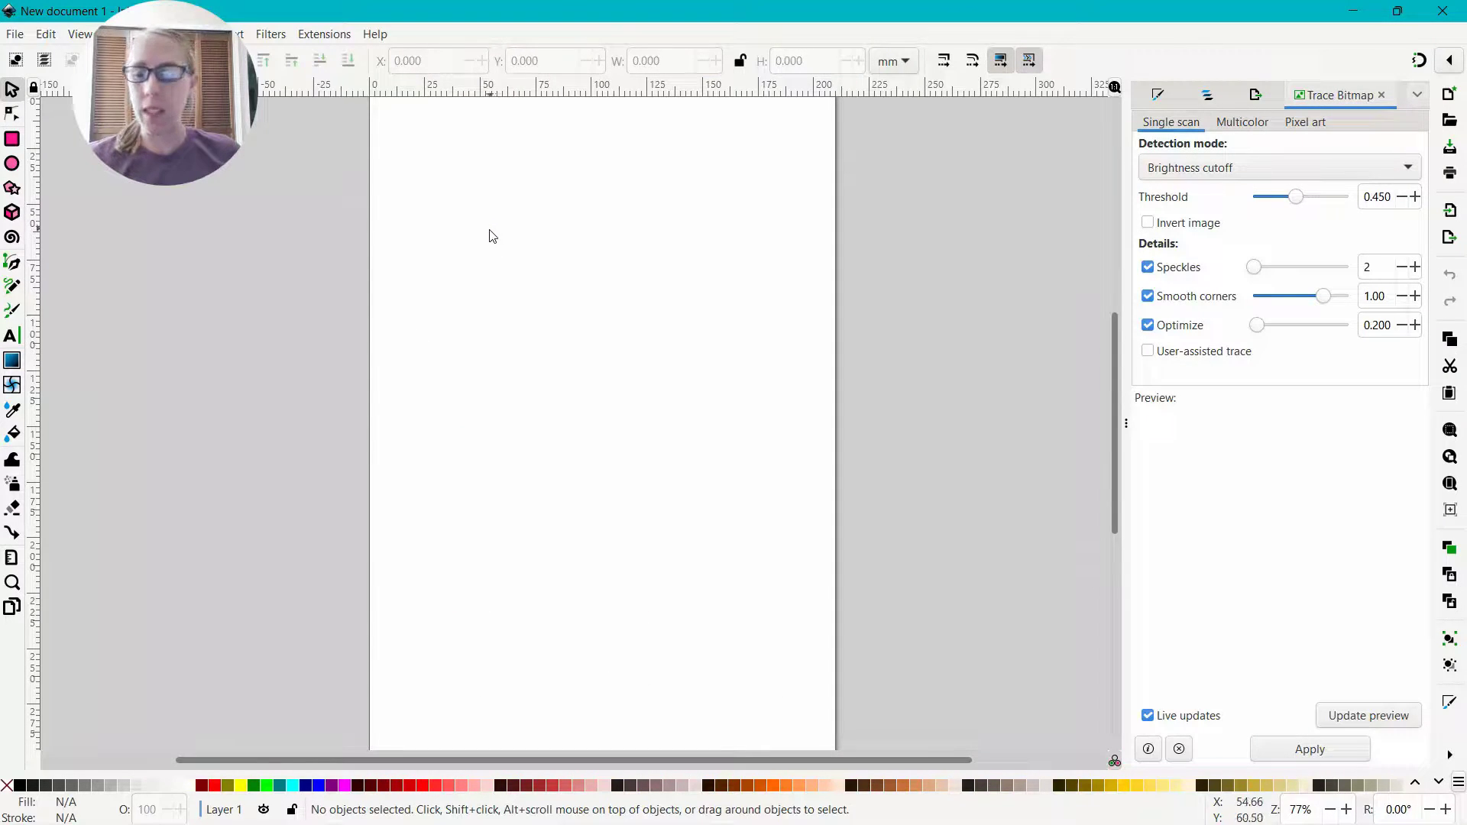
key("ctrl+v")
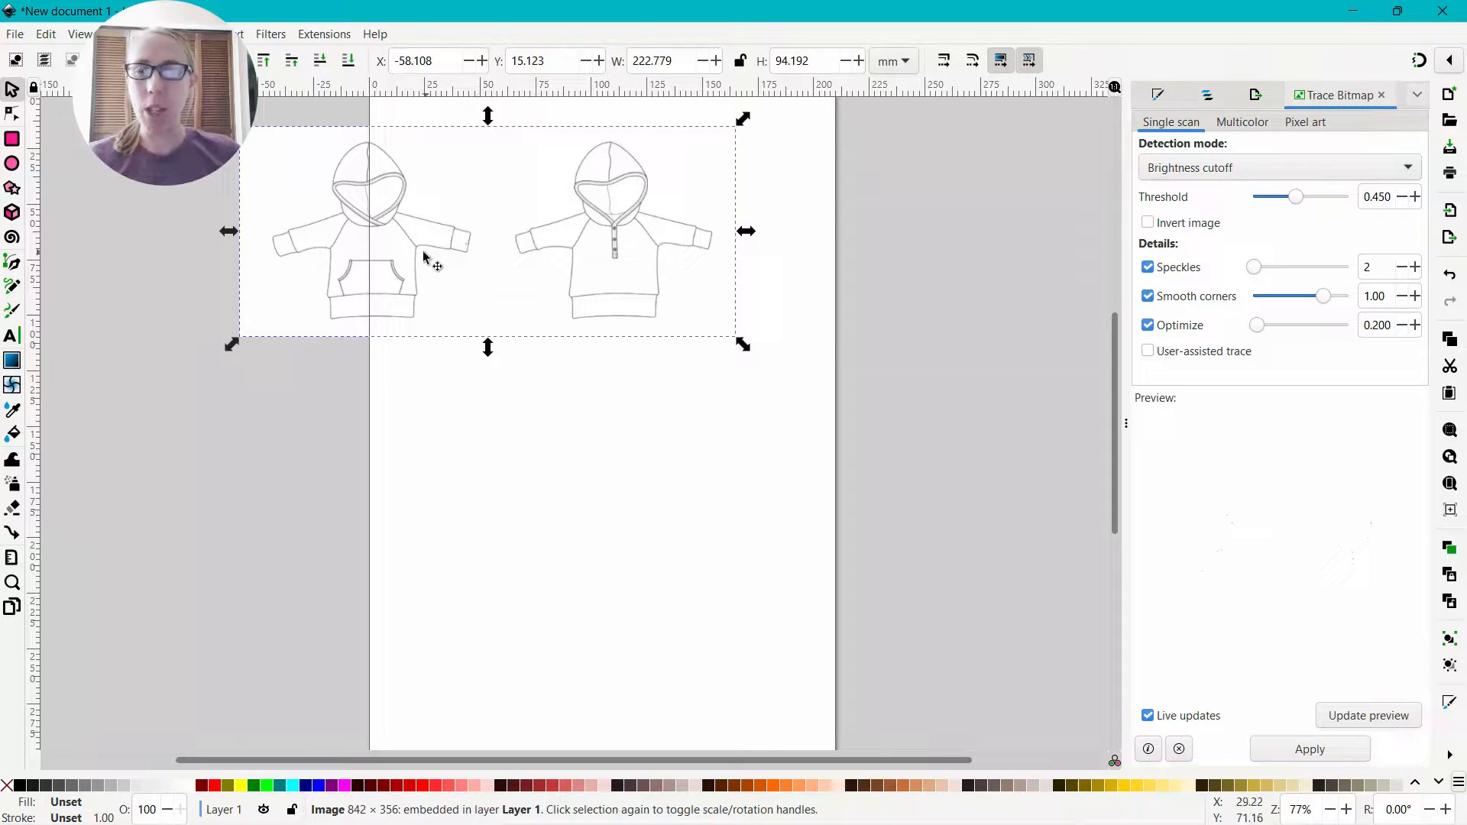
- Scale the pasted hoodie image to about 163 by 73 mm and position it near the top of the page
left_click_drag(233, 341, 377, 299)
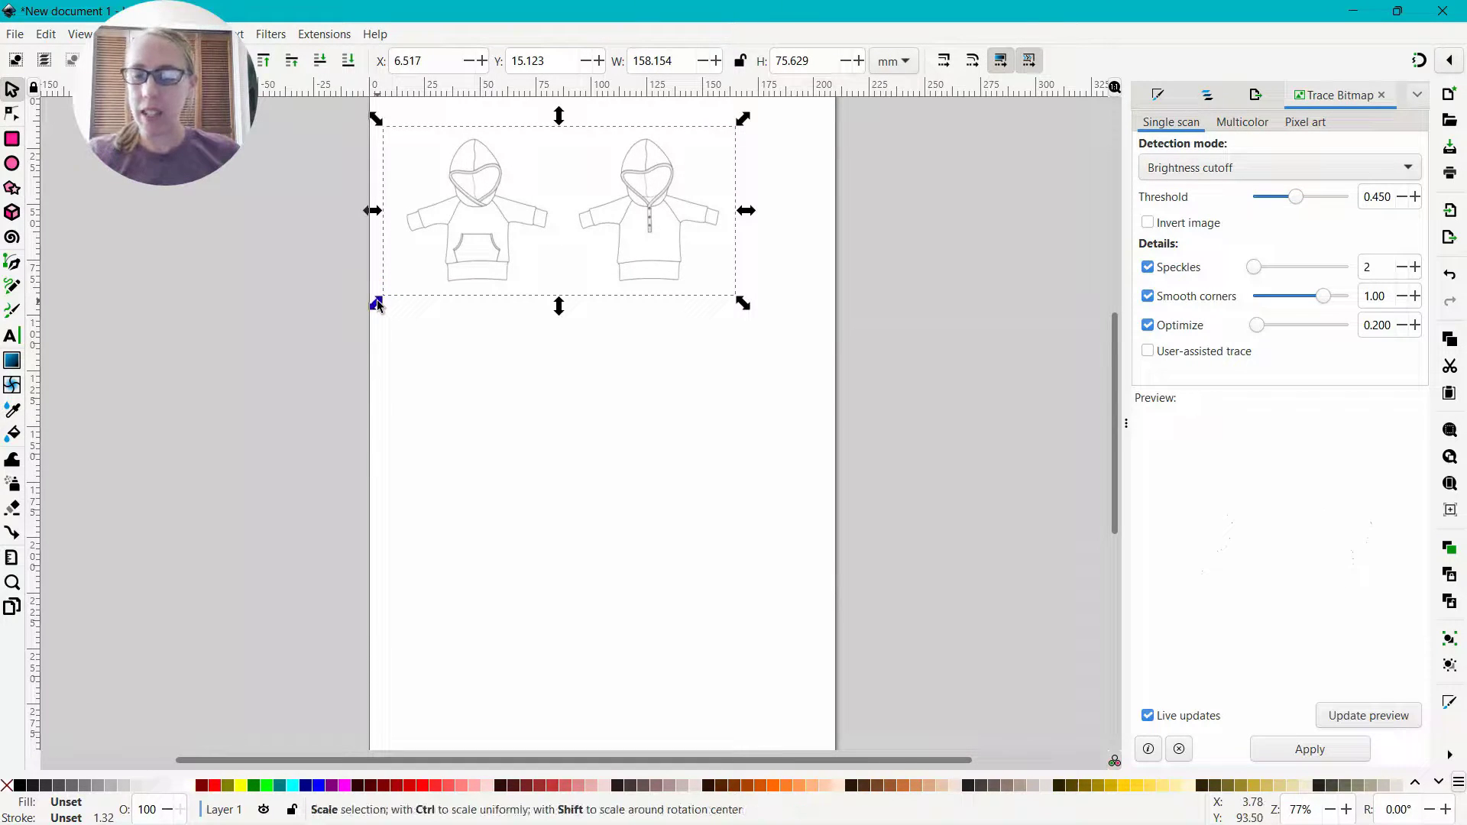
key("ctrl+z")
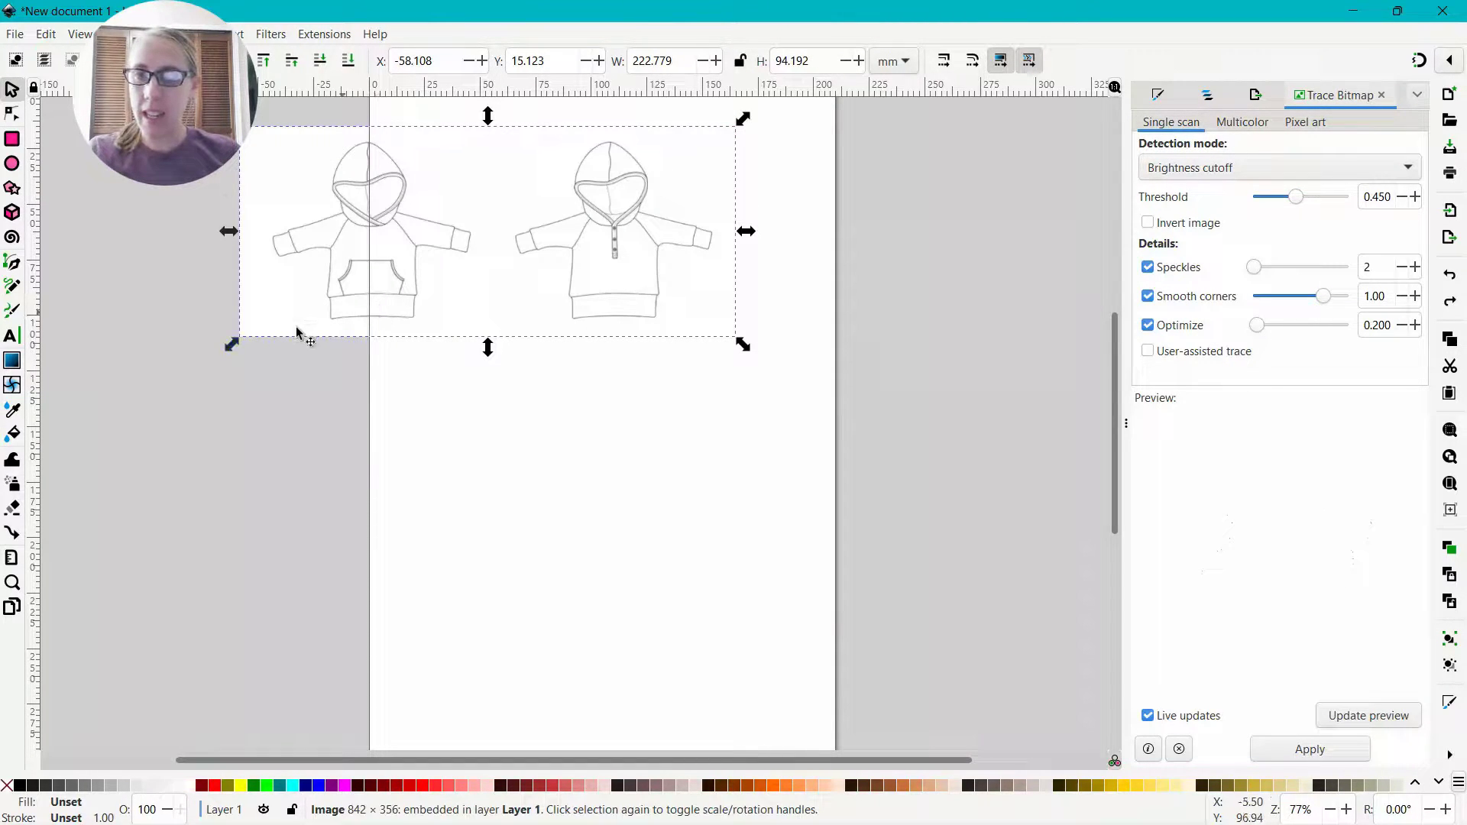
left_click_drag(231, 341, 396, 291)
left_click_drag(649, 205, 698, 212)
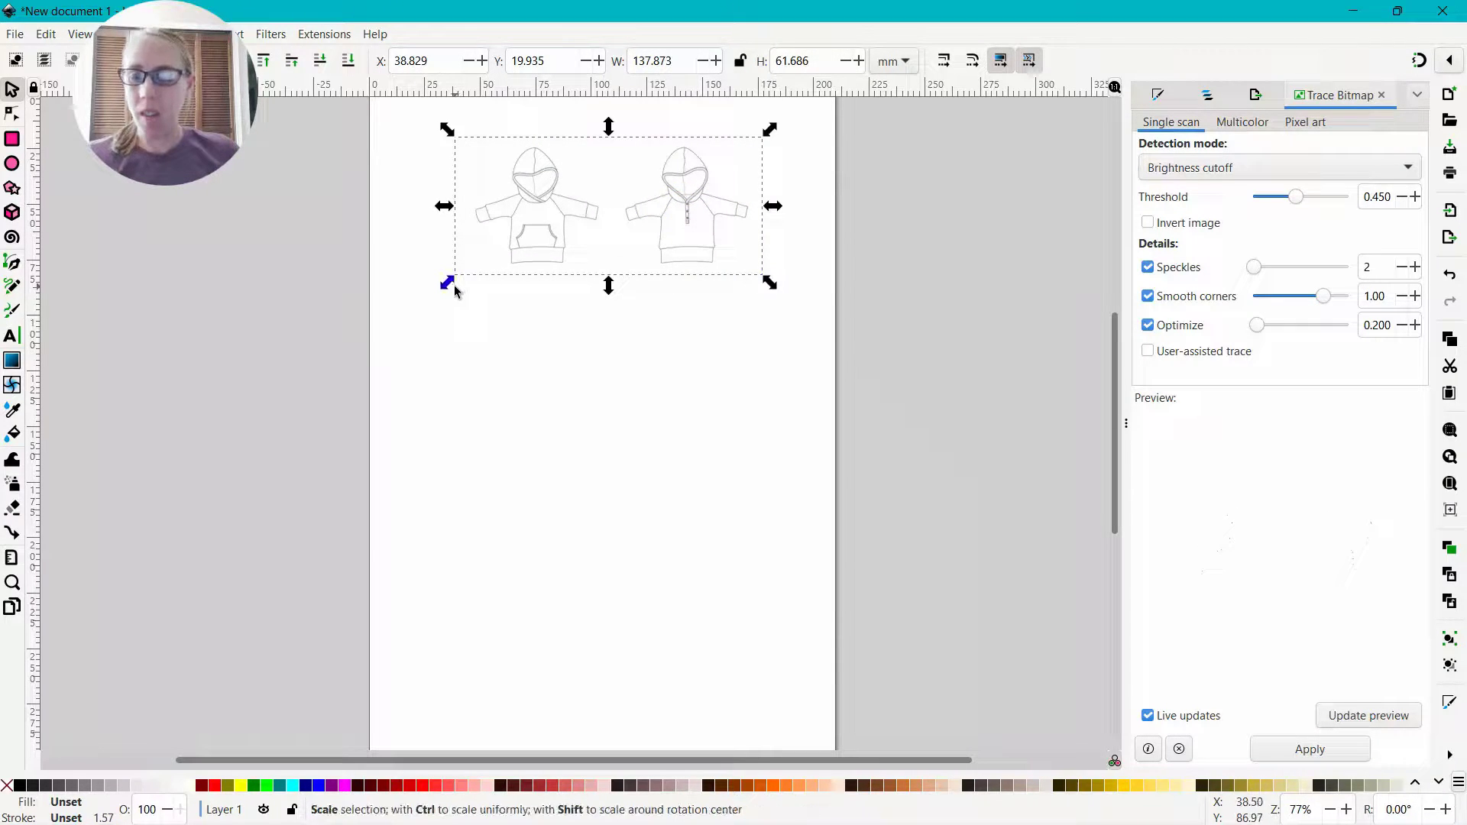
left_click_drag(454, 287, 394, 318)
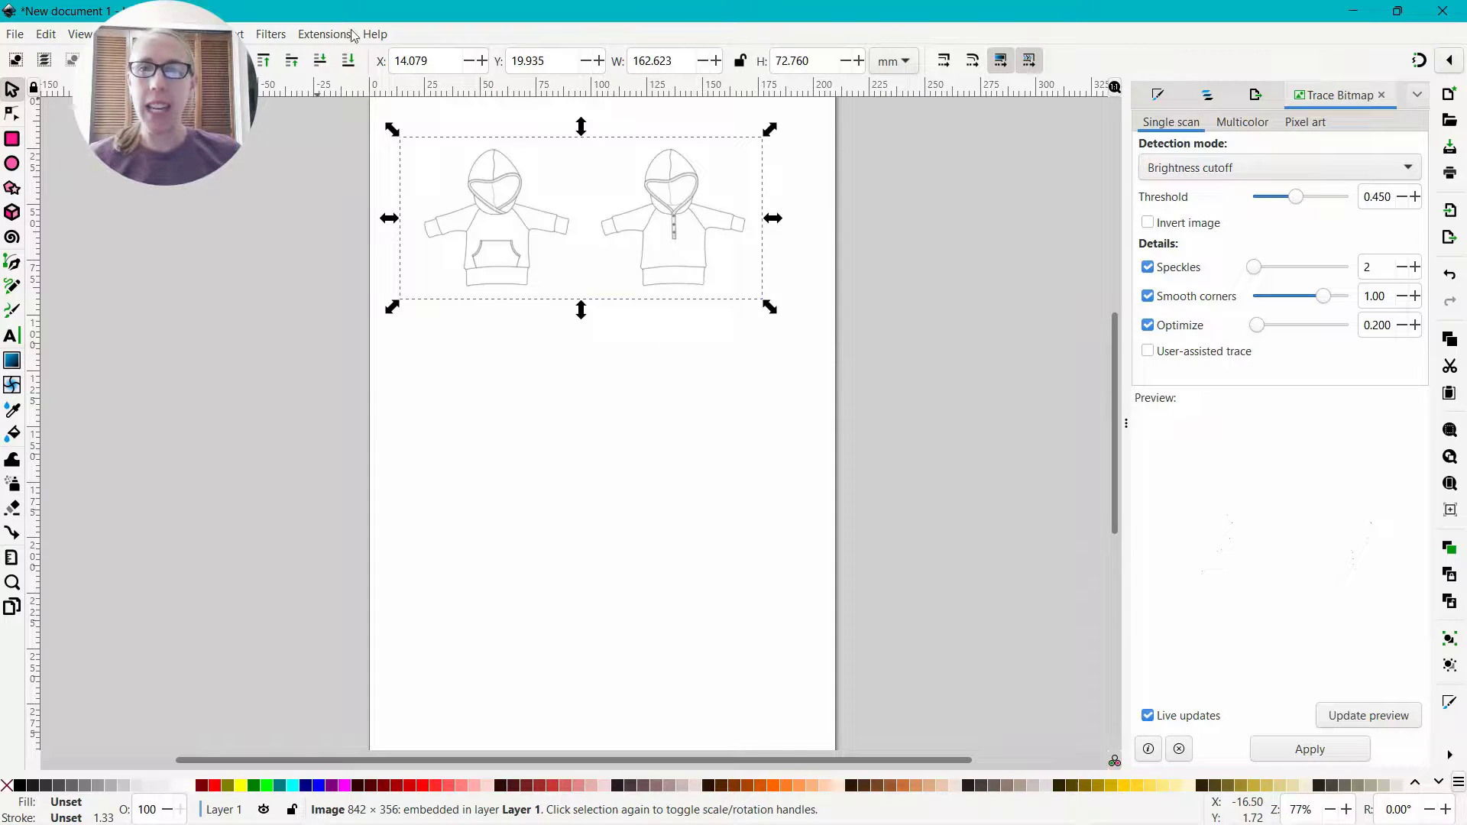
mouse_move(152, 20)
left_mouse_down()
mouse_move(102, 259)
mouse_move(107, 630)
mouse_move(90, 635)
left_mouse_up()
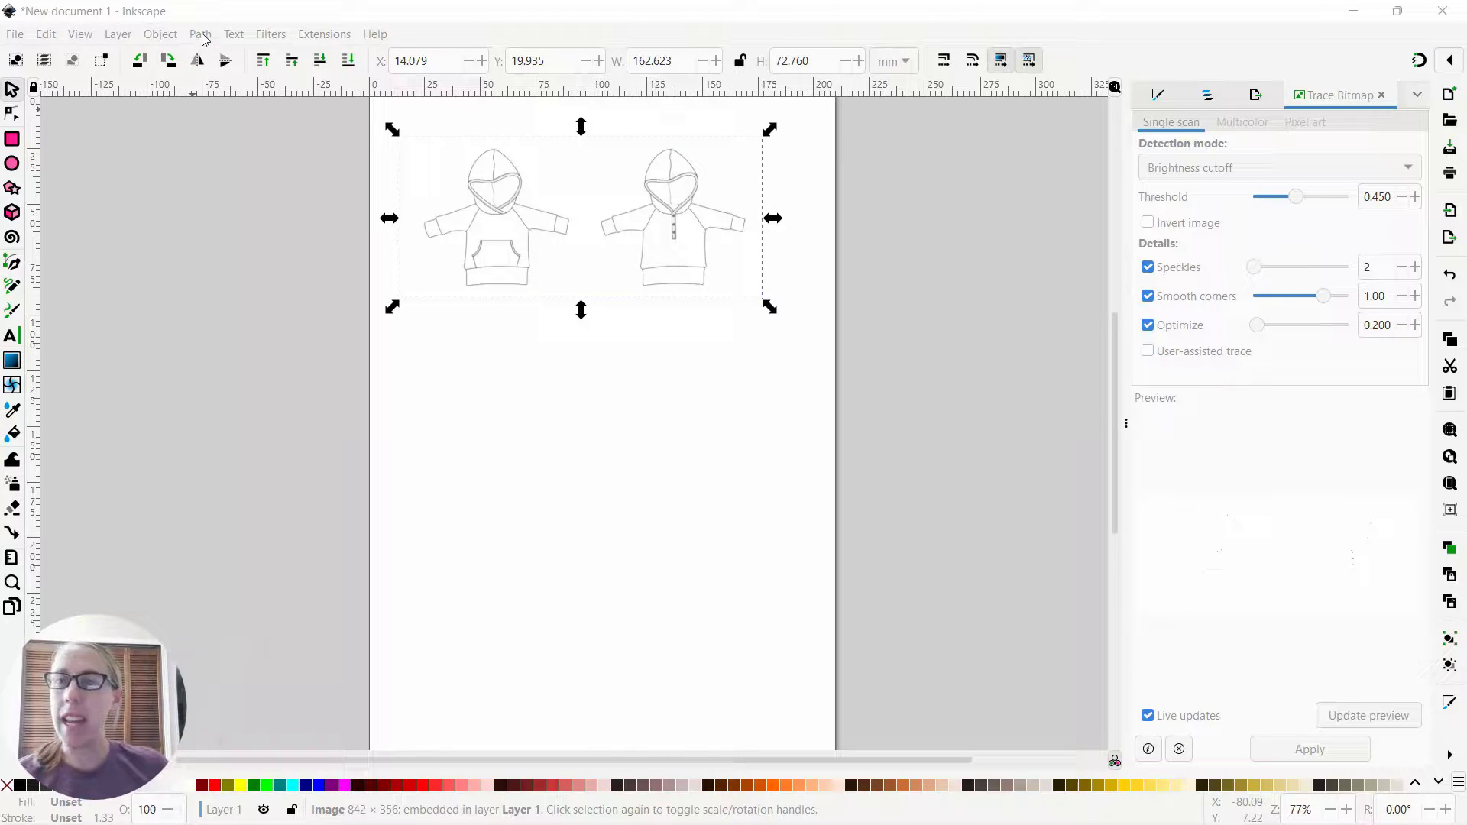
left_click(514, 382)
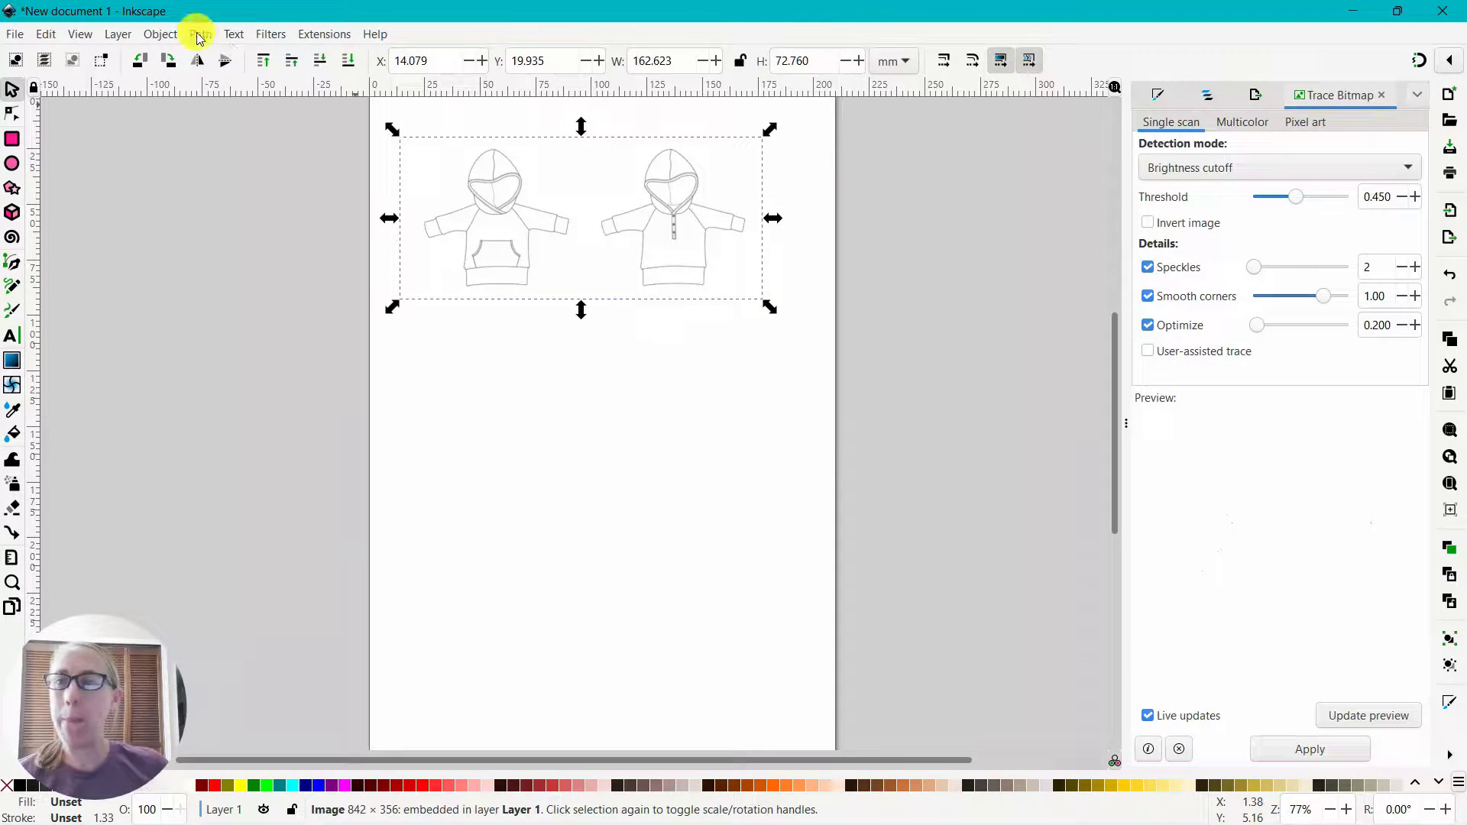
- Open Trace Bitmap for the hoodie image and dismiss the system notification covering it
left_click(199, 34)
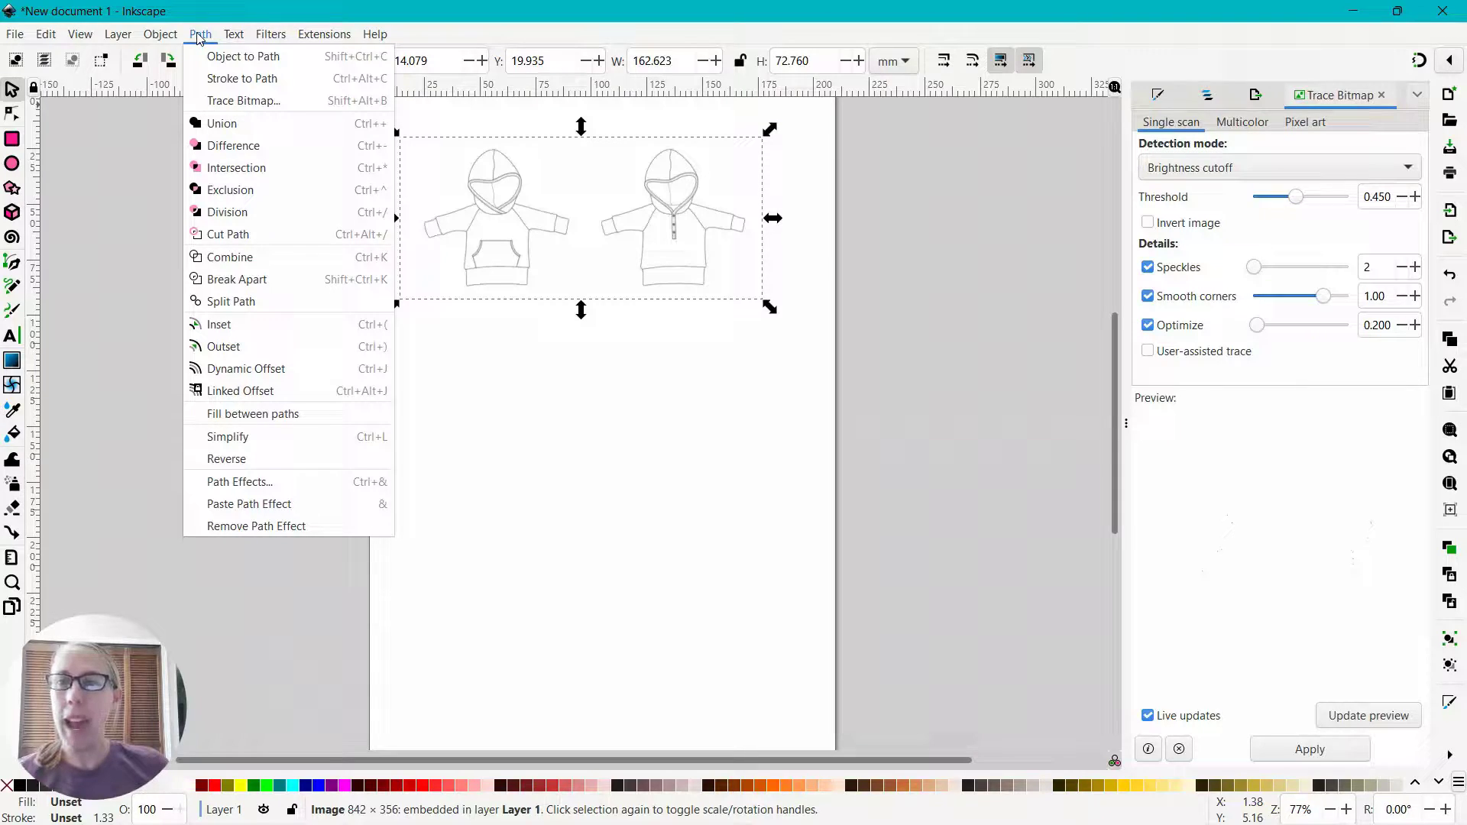
left_click(237, 106)
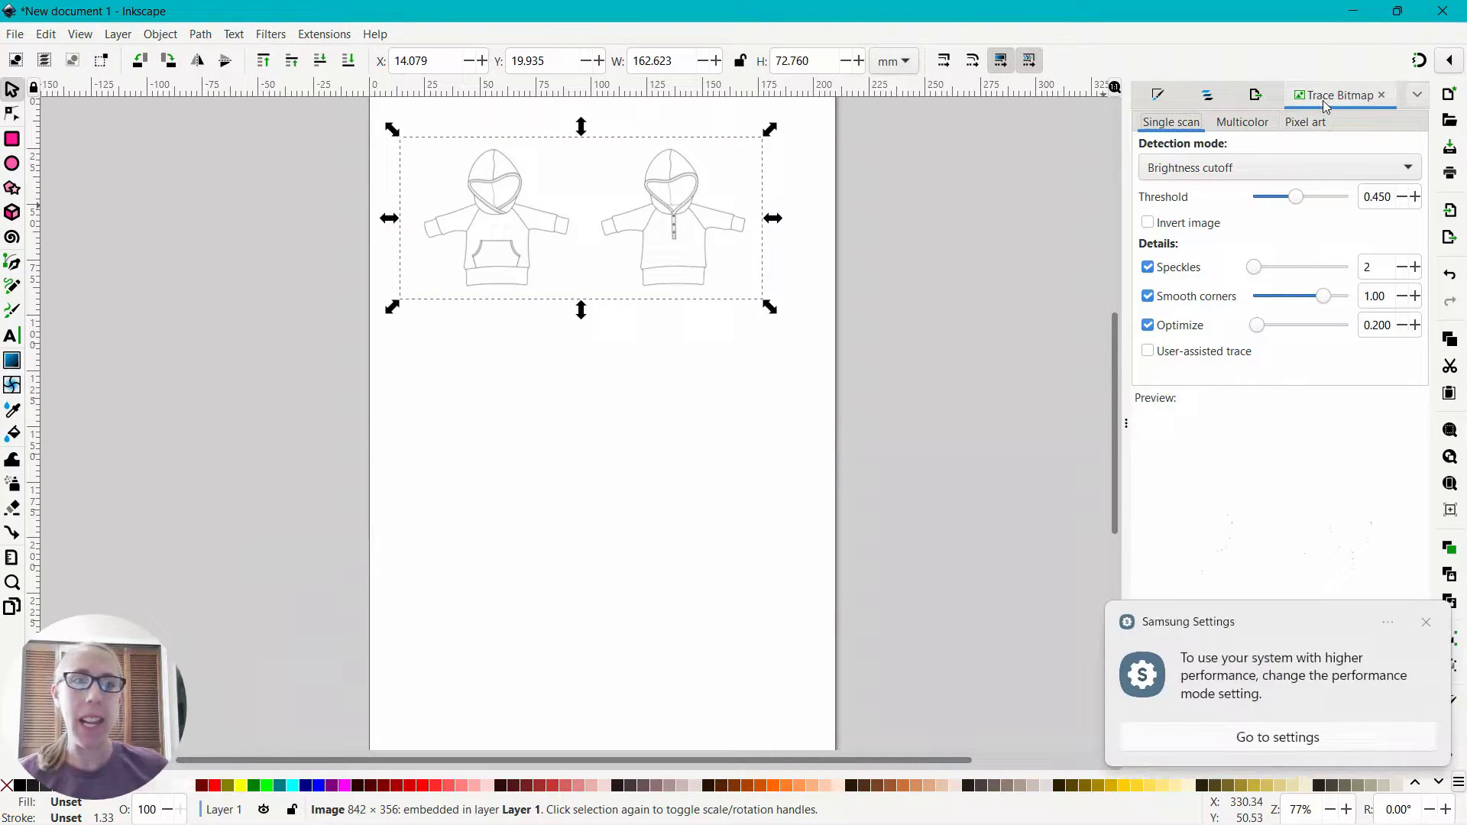
left_click(1431, 626)
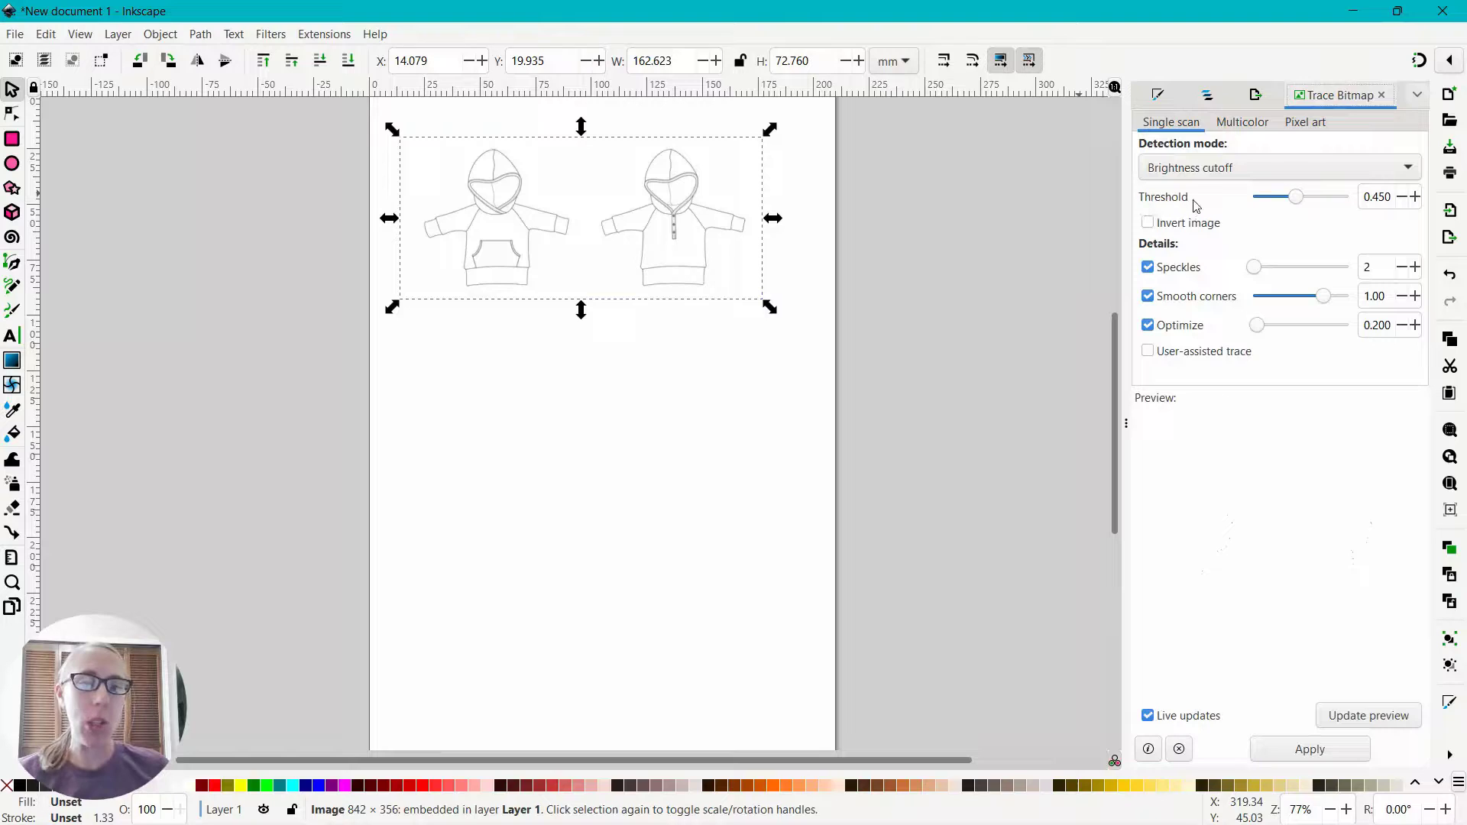
- Try raising the brightness cutoff threshold to its maximum of 1.000 while comparing the trace previews
left_click(1415, 198)
left_click(1416, 198)
left_click(1415, 198)
left_click(1415, 198)
left_click(1415, 198)
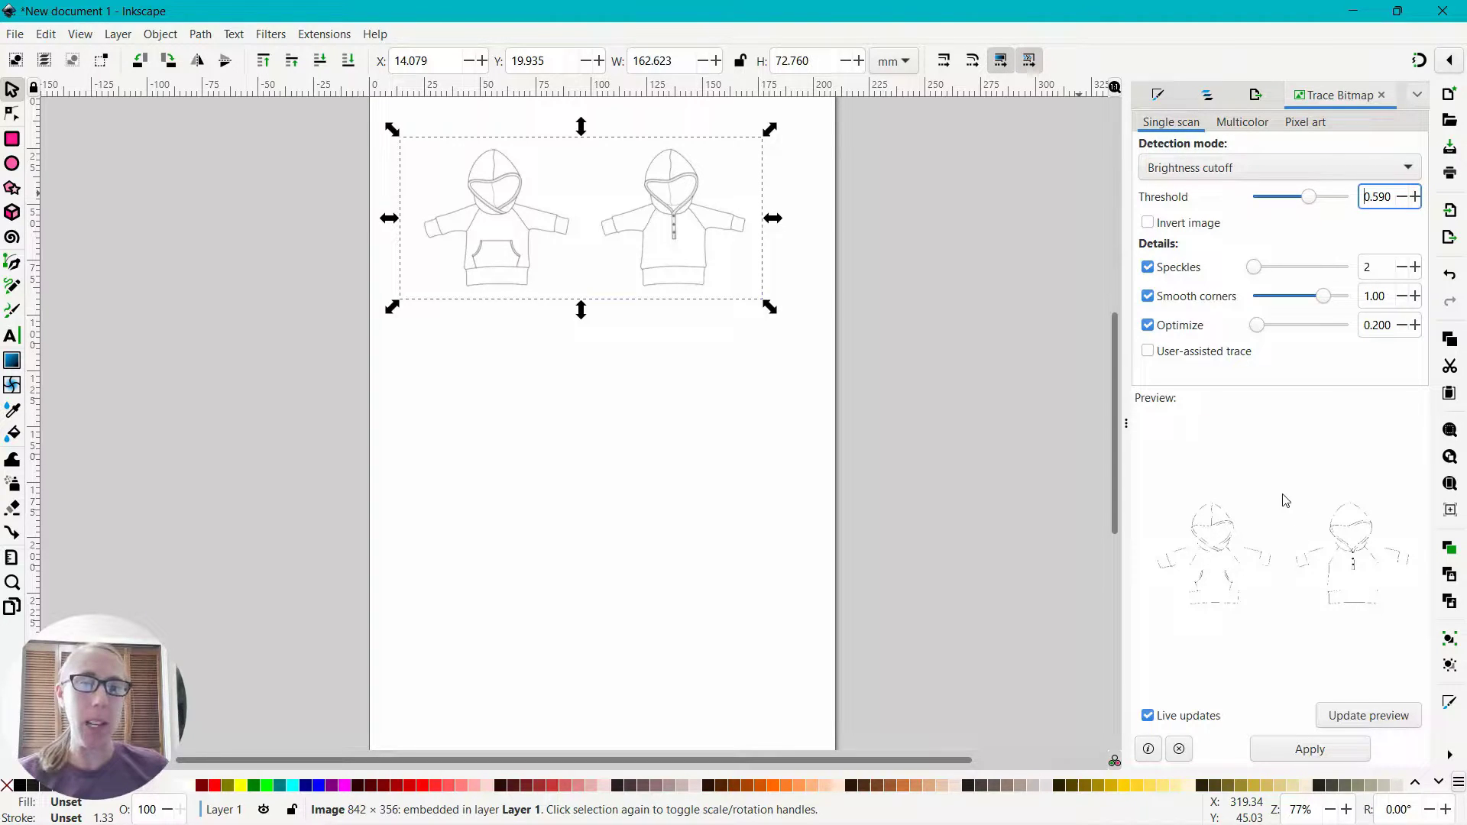
left_click(1414, 201)
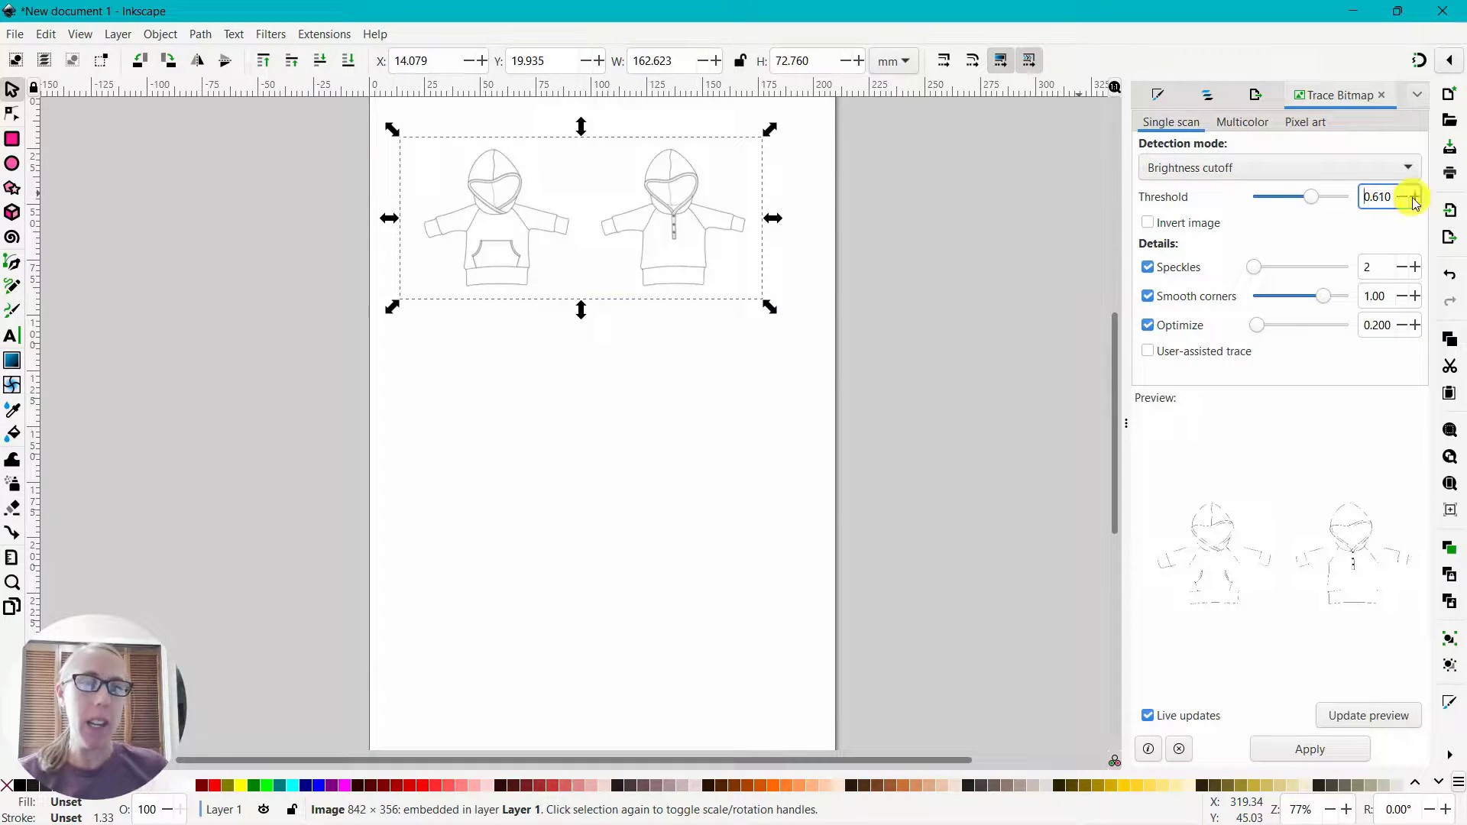
left_click(1414, 200)
left_click(1414, 201)
left_click(1414, 201)
left_click(1414, 201)
left_click(1414, 201)
left_click(1414, 201)
left_click(1414, 201)
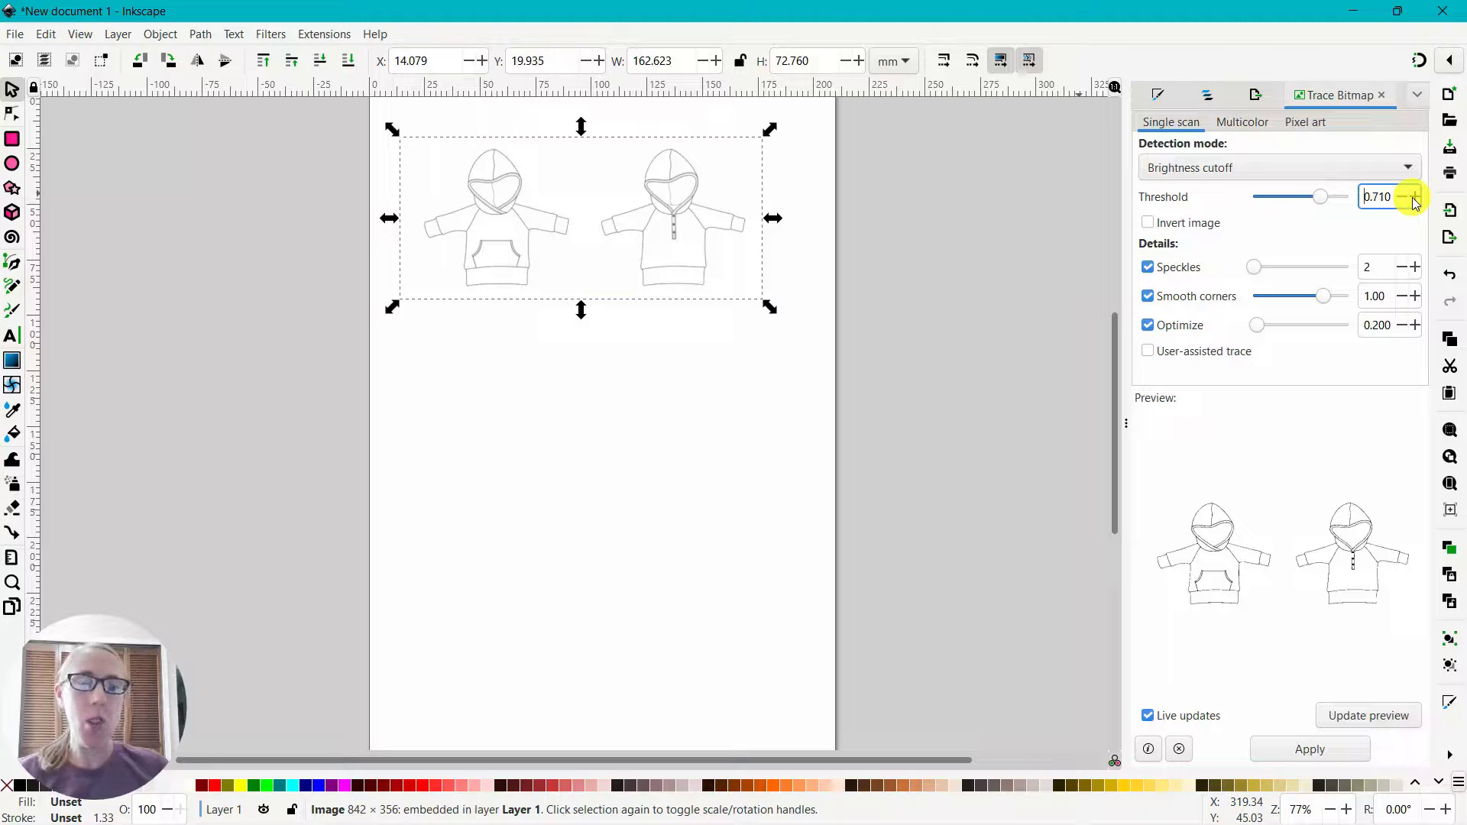
left_click(1414, 201)
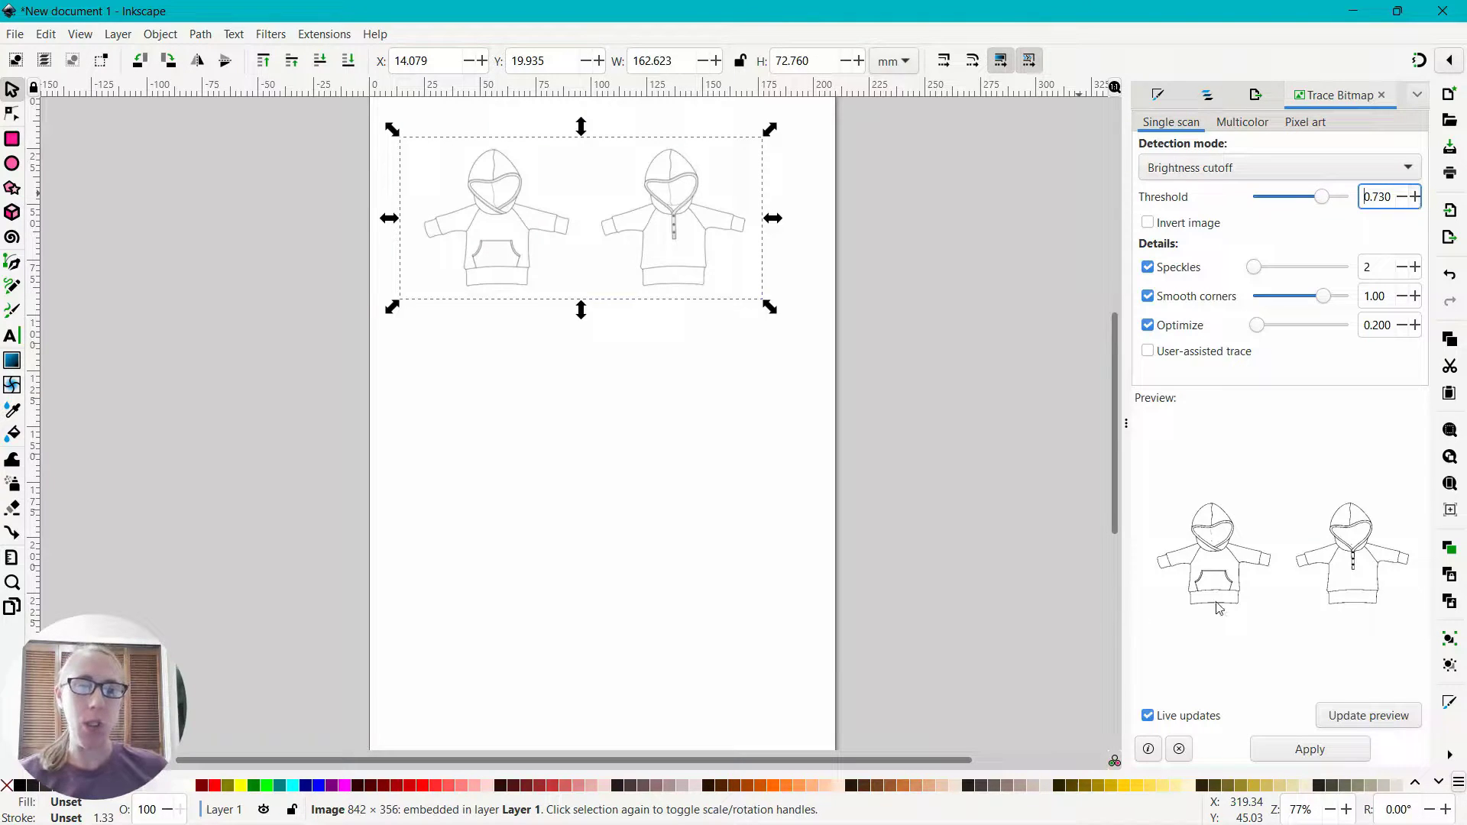
left_click(1416, 198)
left_click(1415, 197)
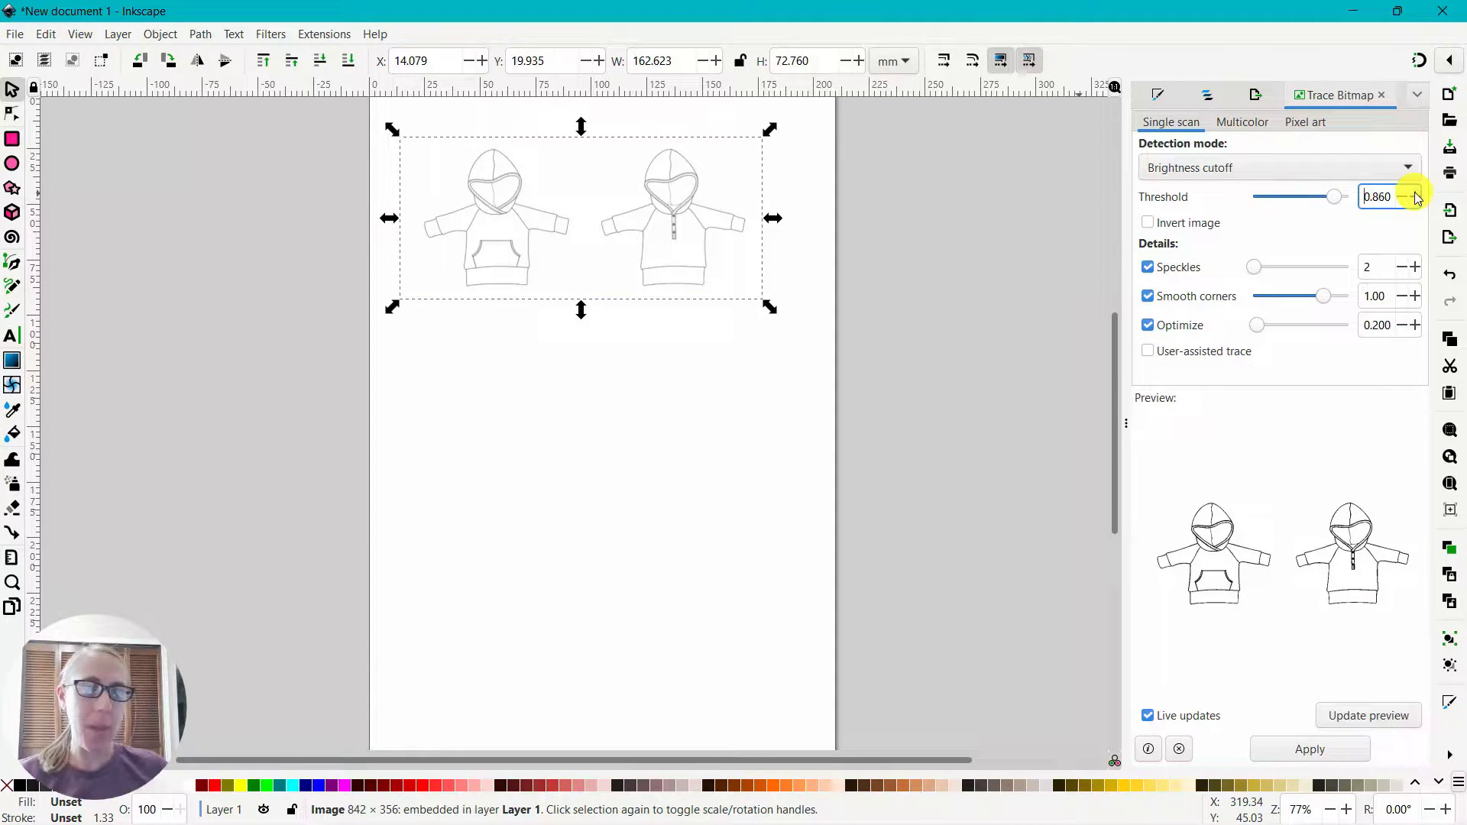
left_click(1417, 197)
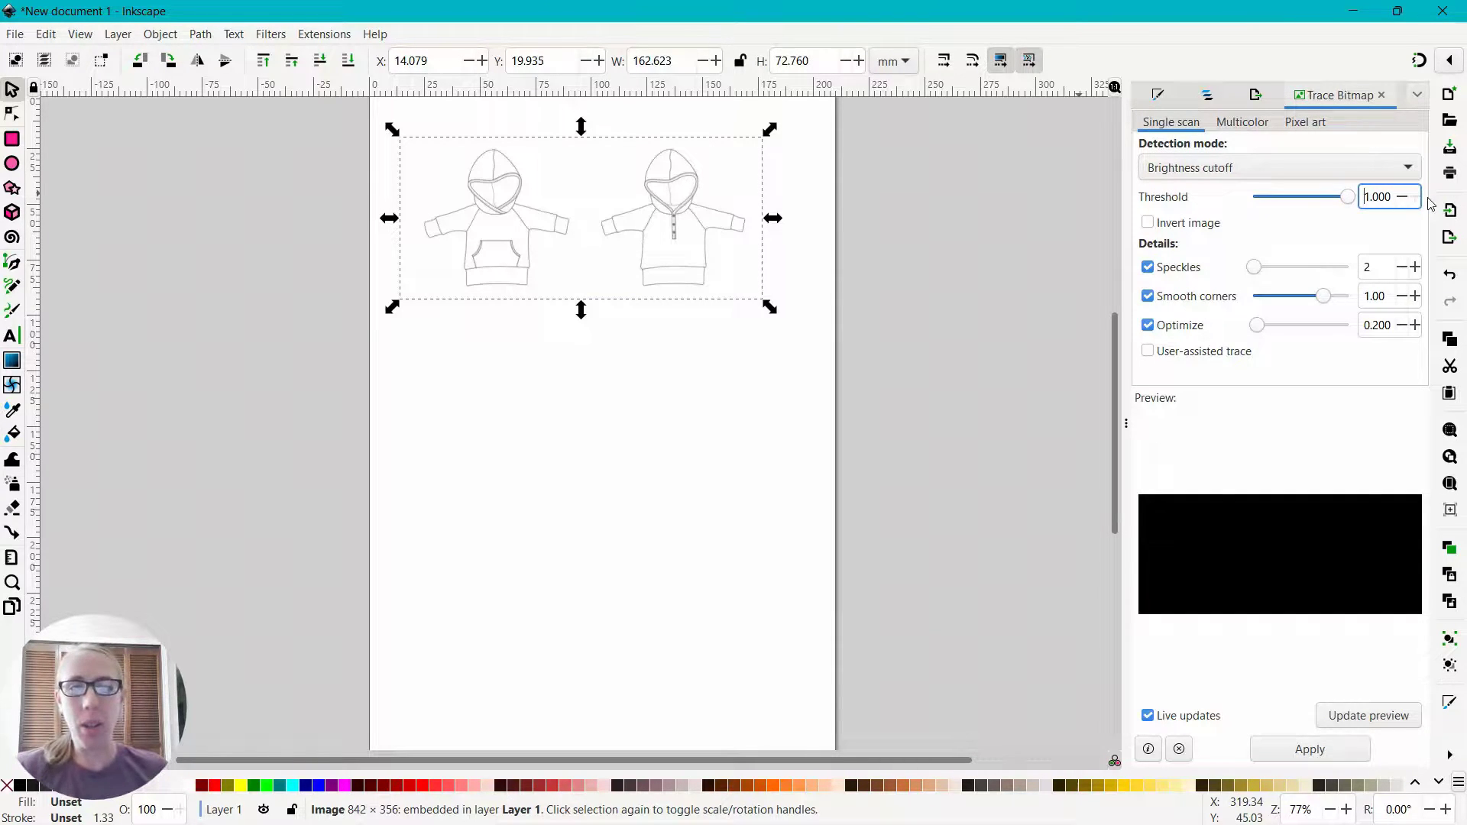
- Set the brightness cutoff threshold to 0.800 and apply the single-scan trace to the hoodie image
left_click(1401, 200)
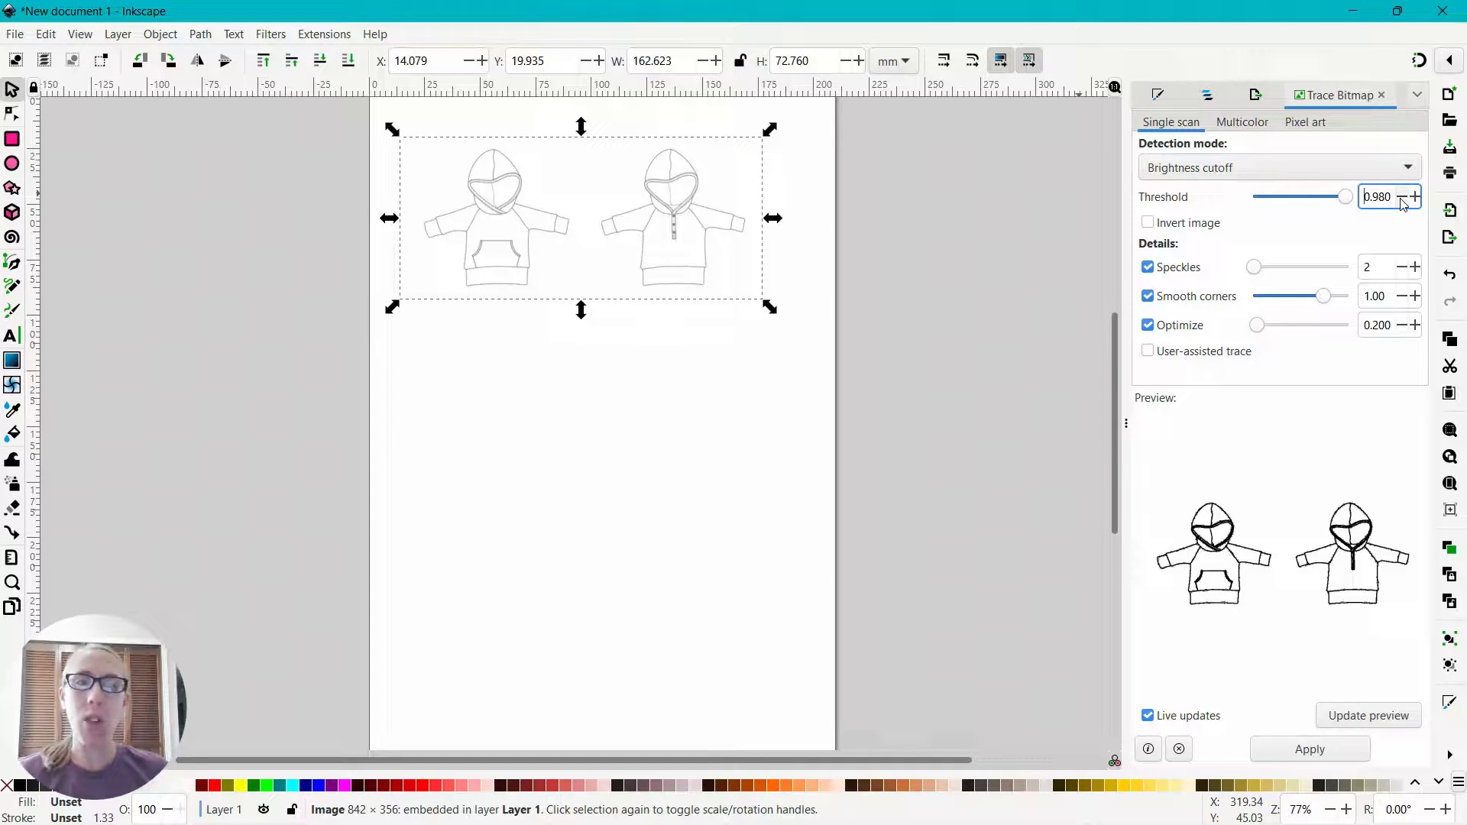
left_click(1402, 200)
left_click(1402, 200)
left_click(1401, 200)
left_click(1402, 200)
left_click(1402, 200)
left_click(1402, 201)
left_click(1402, 200)
left_click(1402, 200)
left_click(1402, 200)
left_click(1402, 200)
left_click(1401, 201)
left_click(1402, 200)
left_click(1402, 200)
left_click(1402, 200)
left_click(1402, 200)
left_click(1401, 200)
left_click(1402, 200)
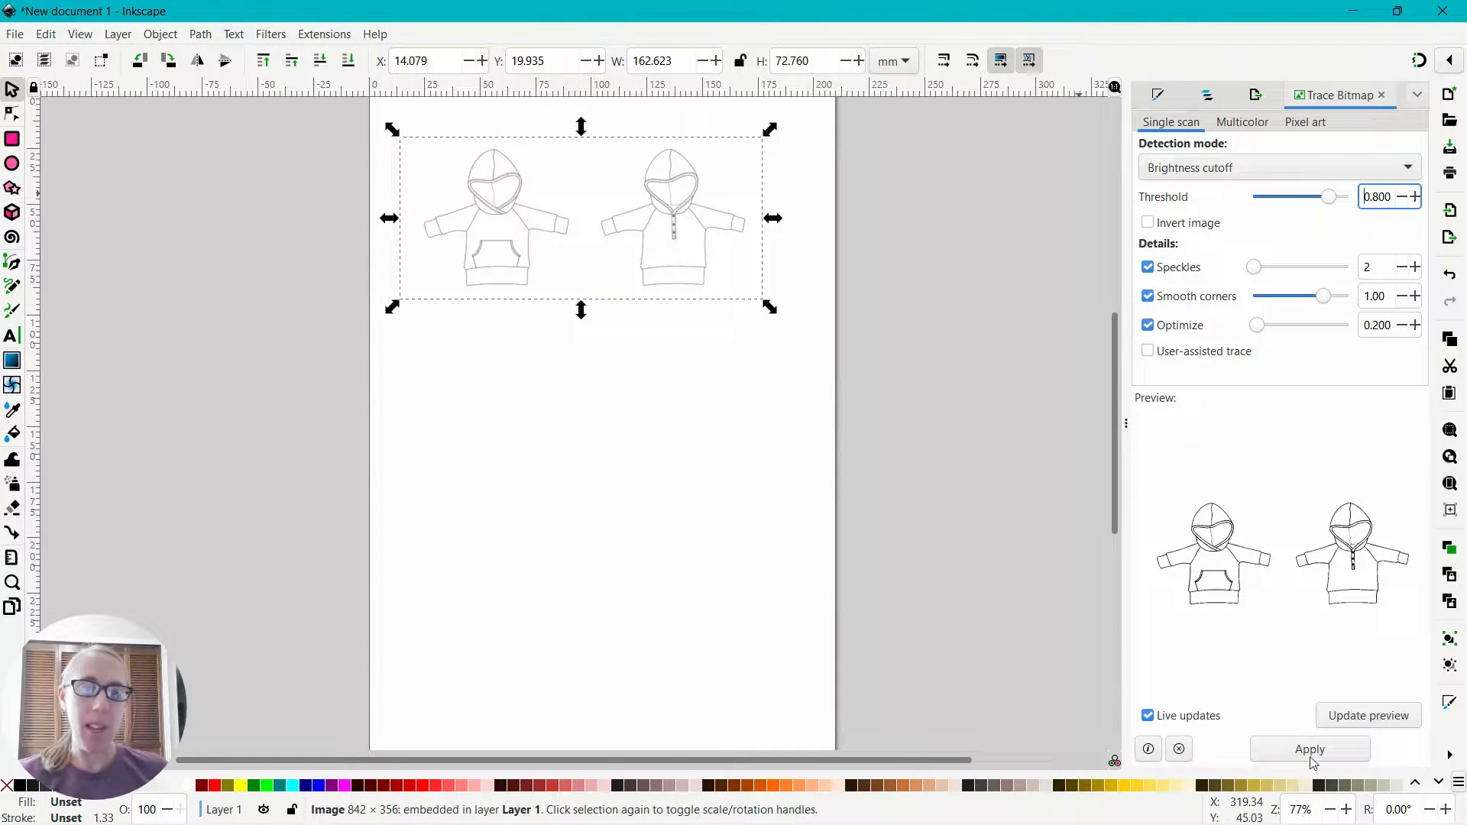
left_click(1308, 748)
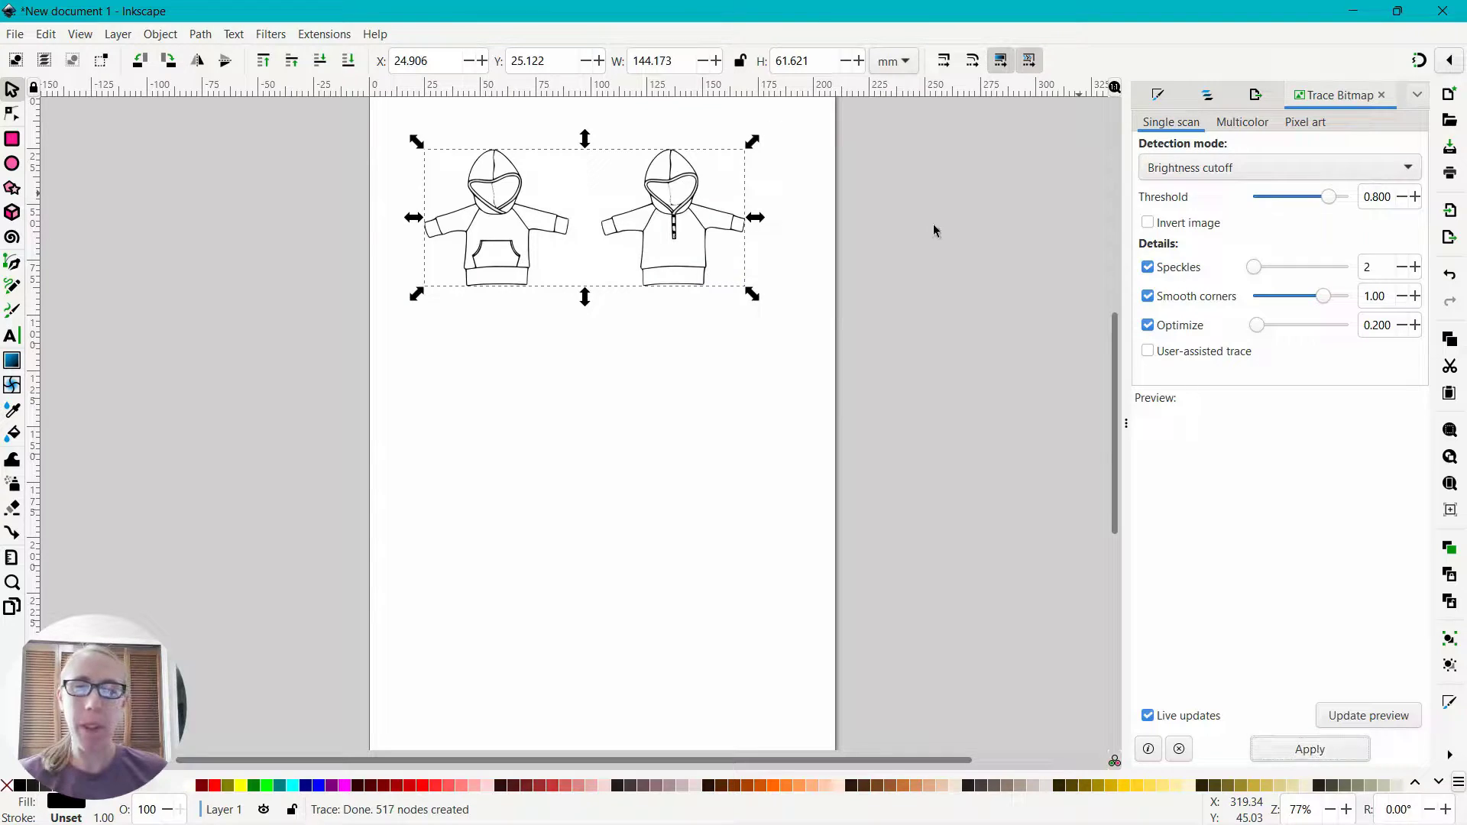
- Move the original bitmap image straight down the page, away from the traced hoodies, and deselect it
left_click(578, 274)
left_click_drag(578, 273, 578, 528)
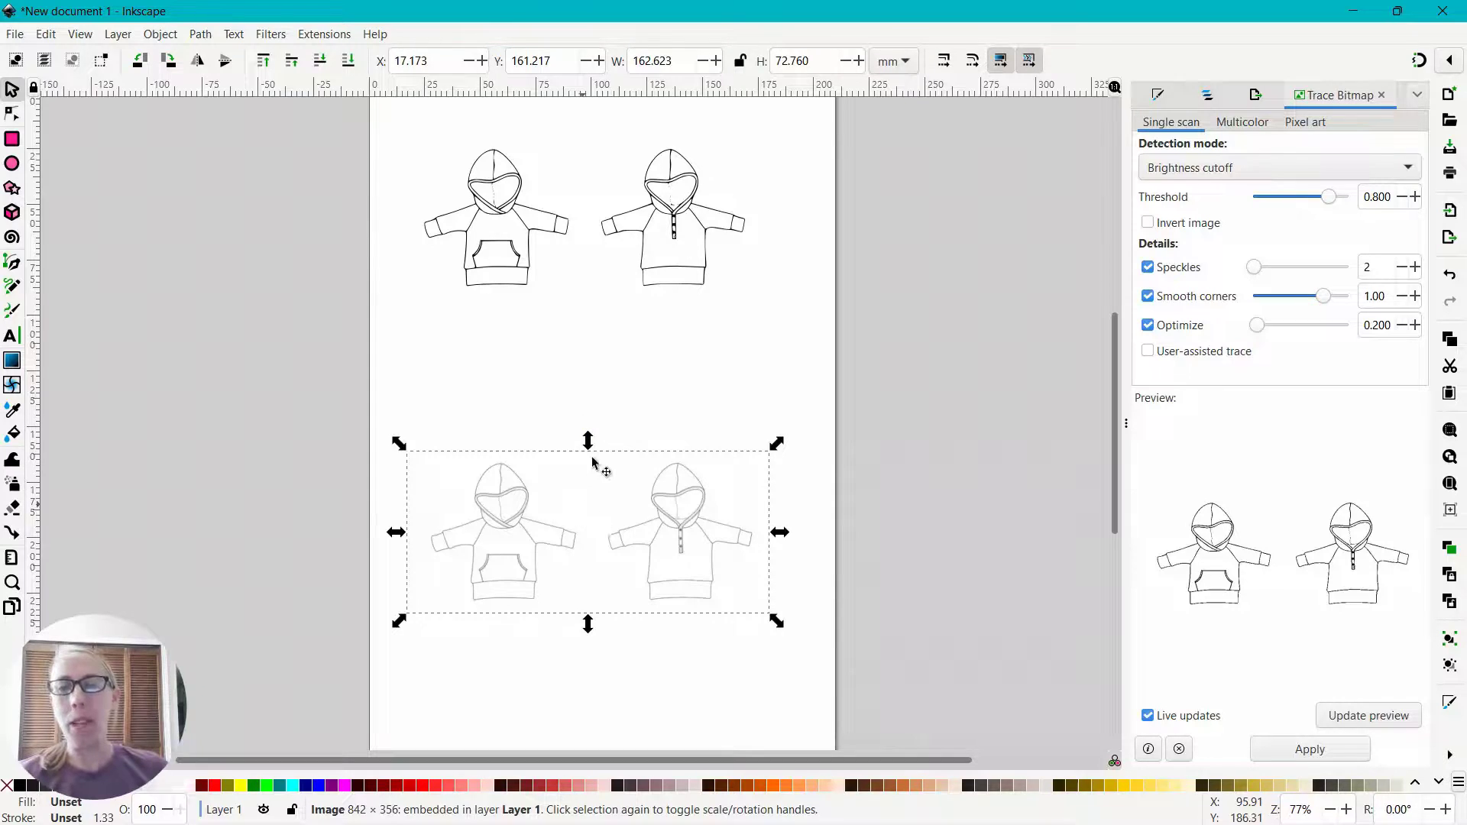
left_click(634, 340)
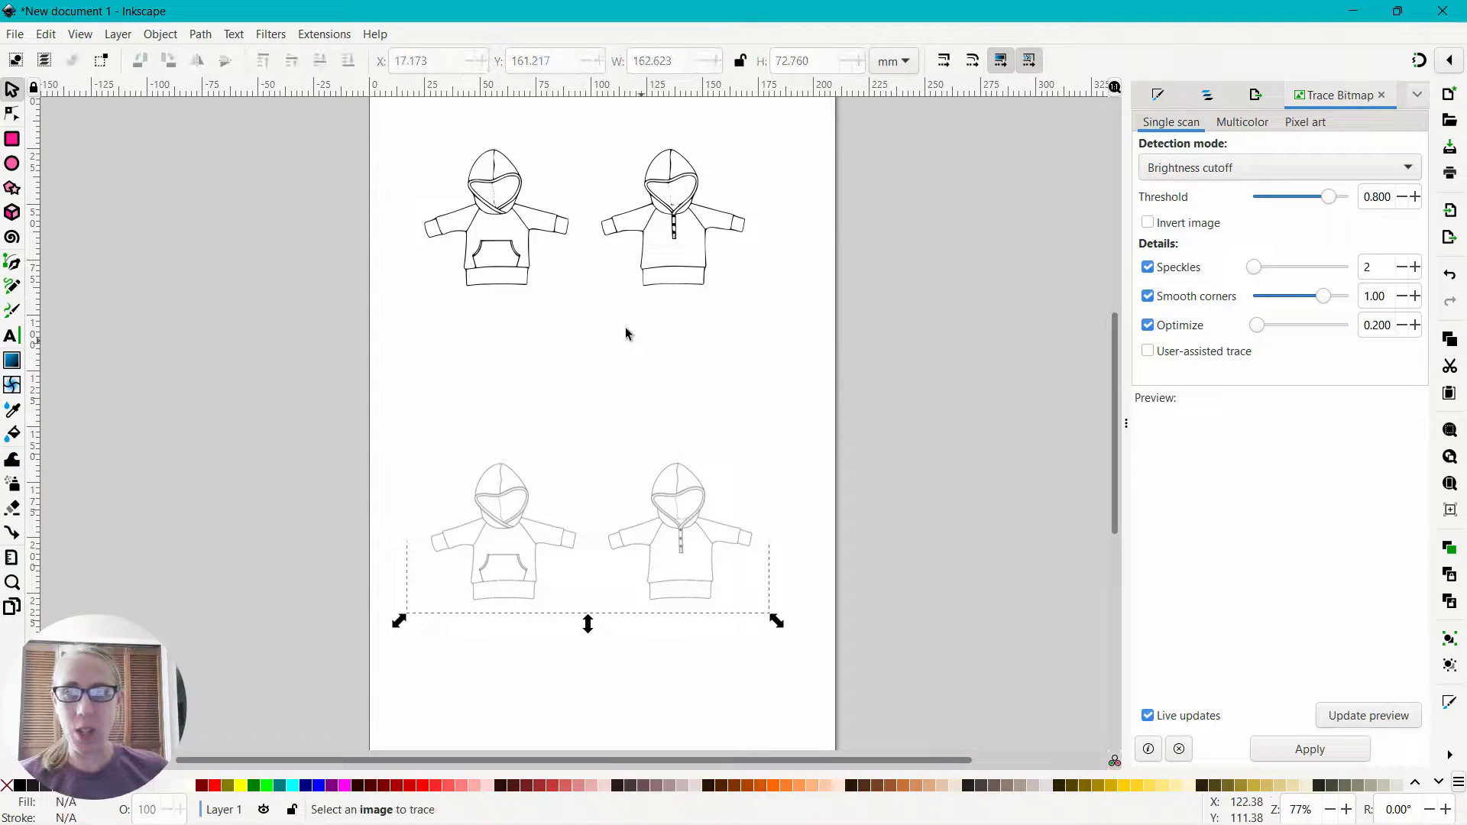
- Break apart the traced hoodie path into separate pieces and deselect them
left_click(492, 185)
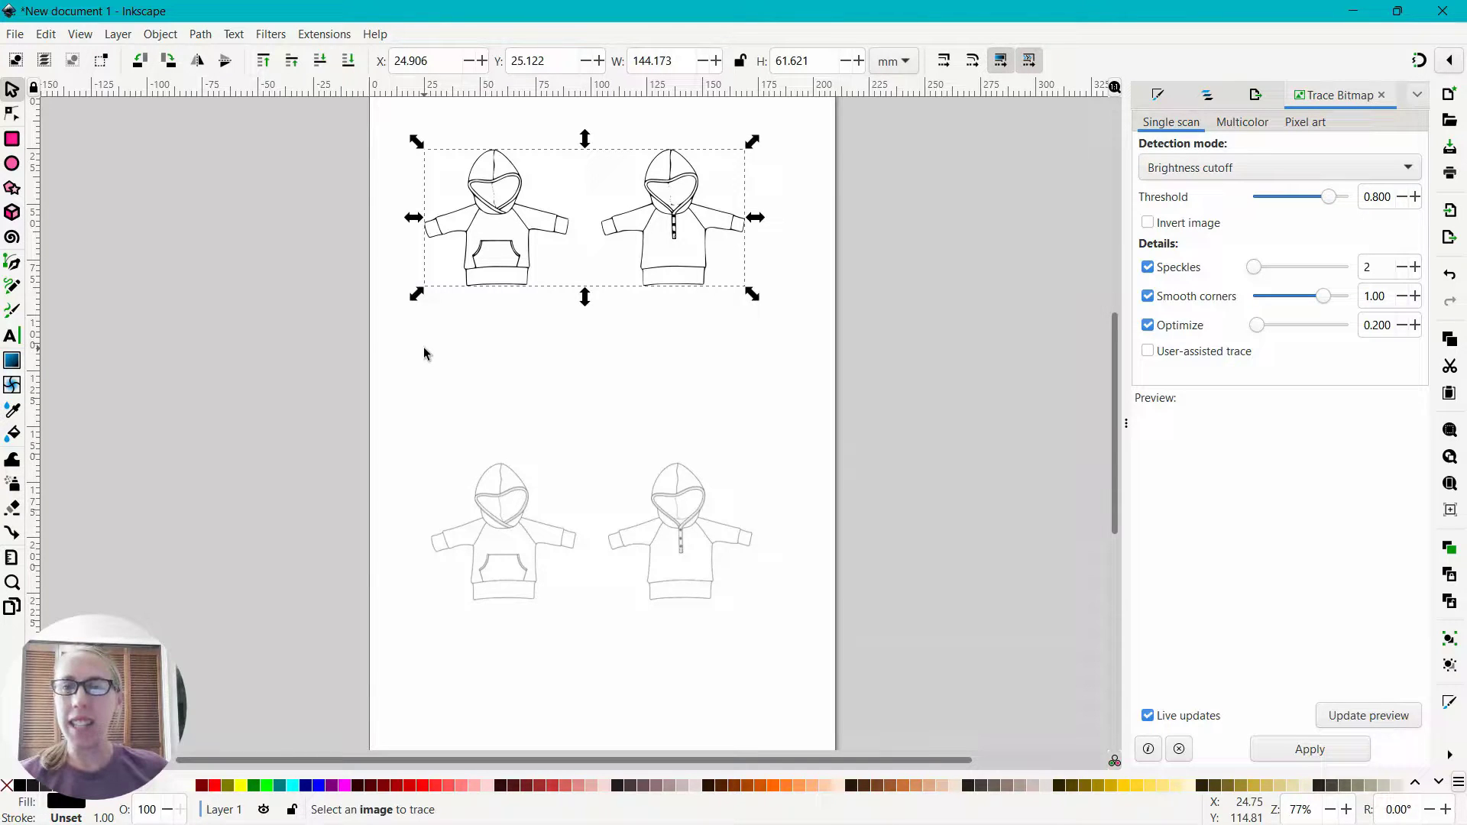
left_click(514, 237)
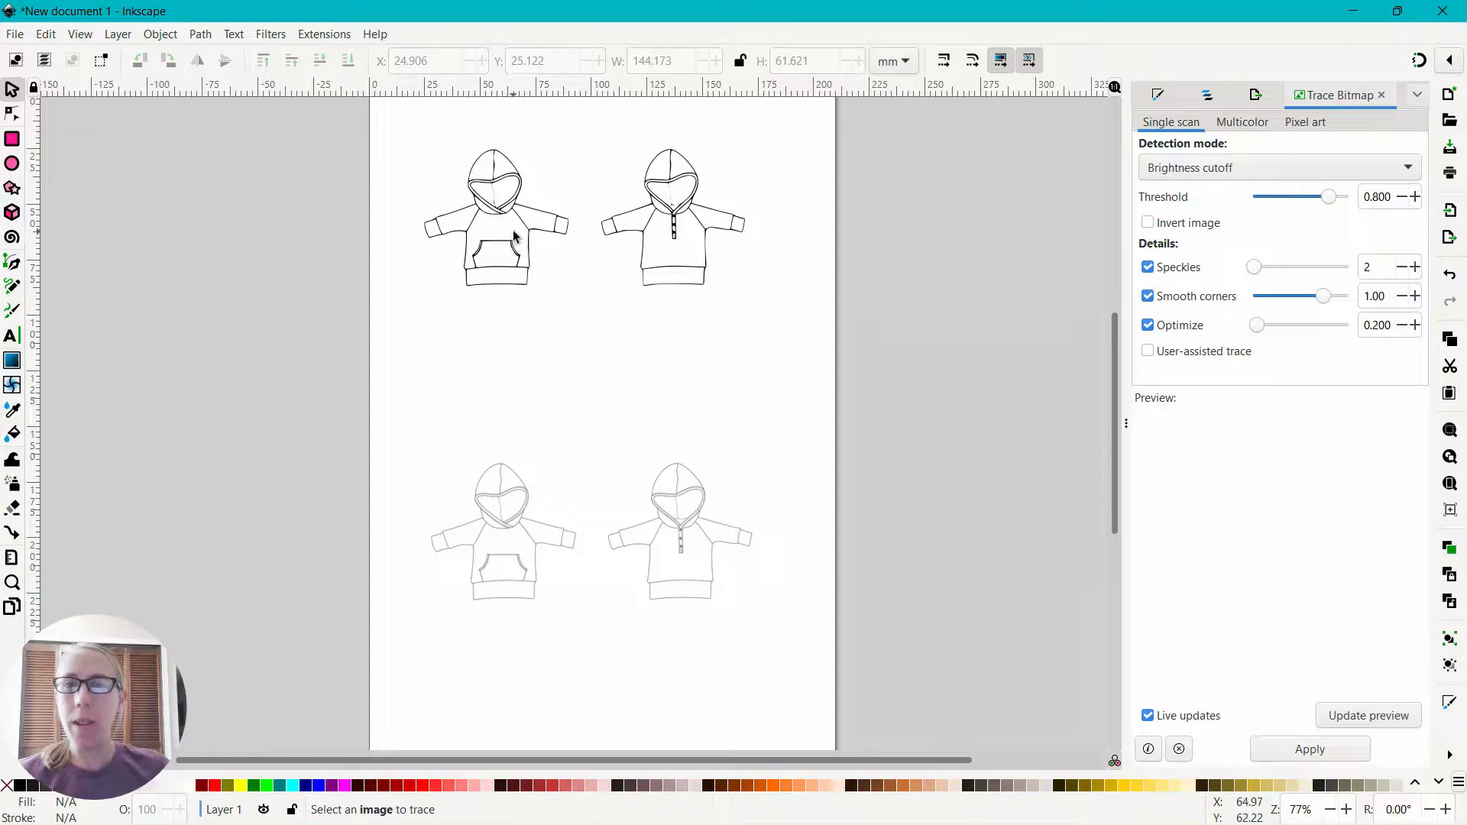
left_click(495, 175)
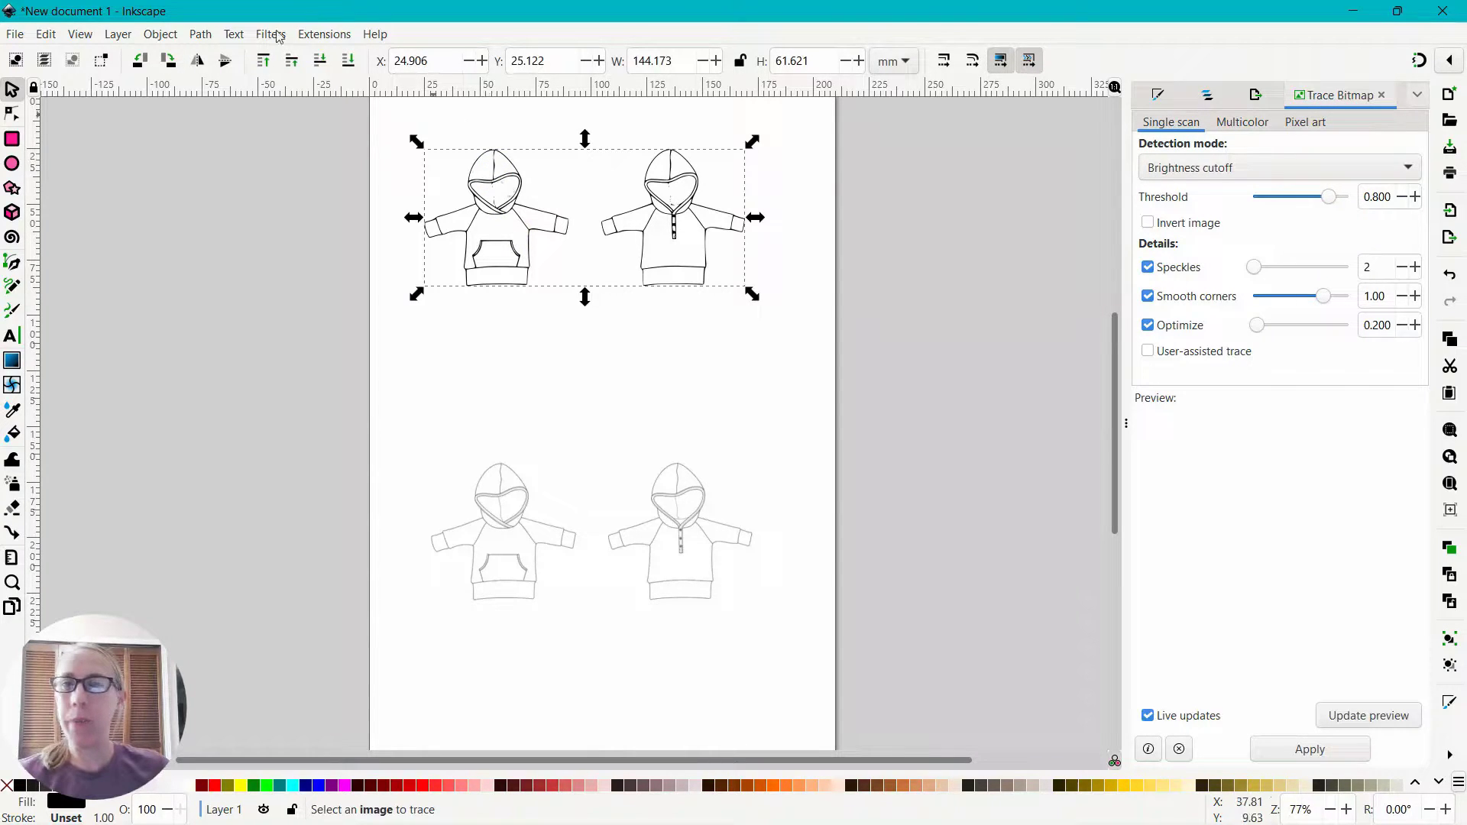
left_click(202, 34)
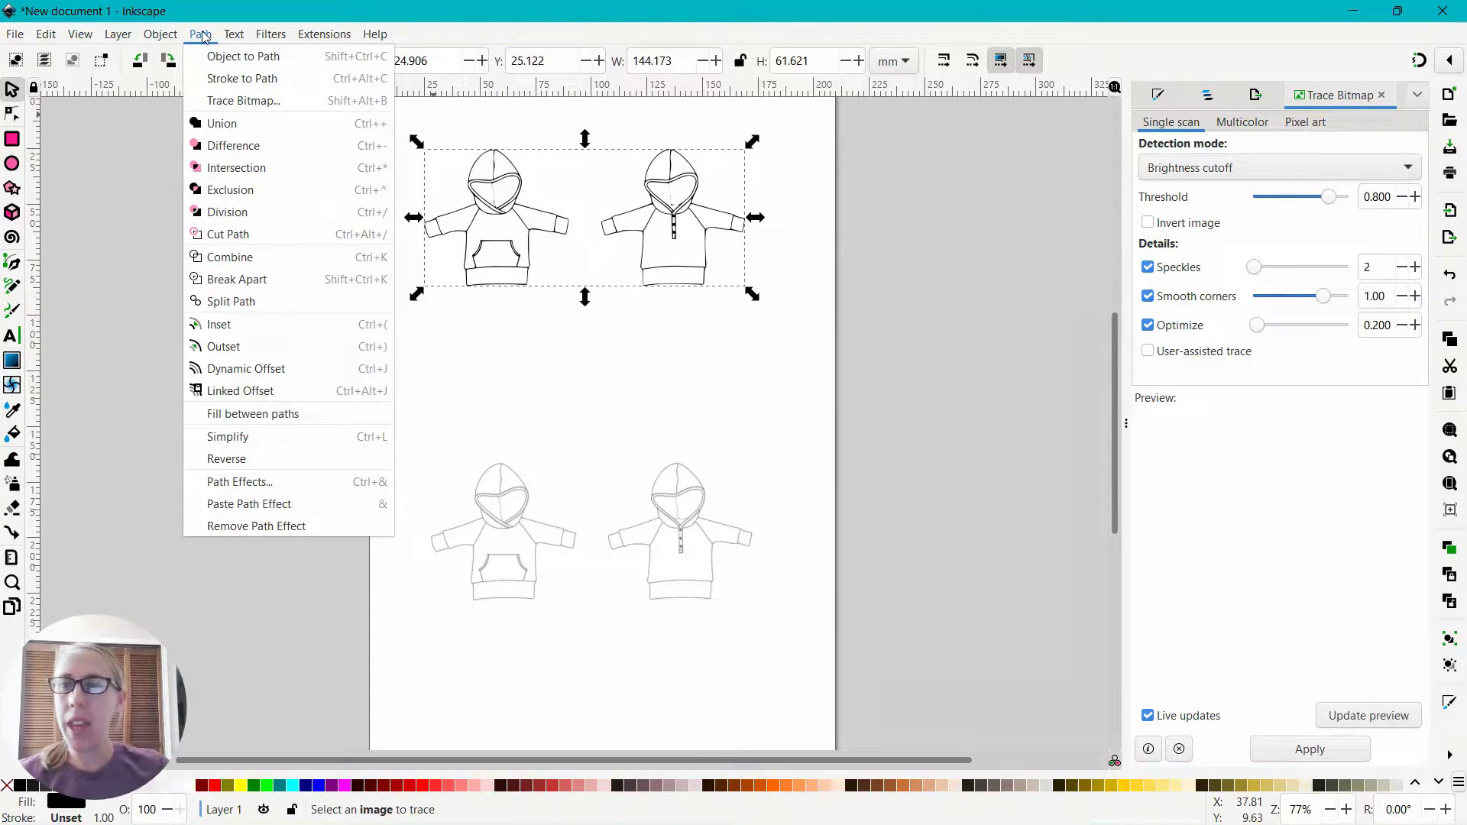
left_click(239, 280)
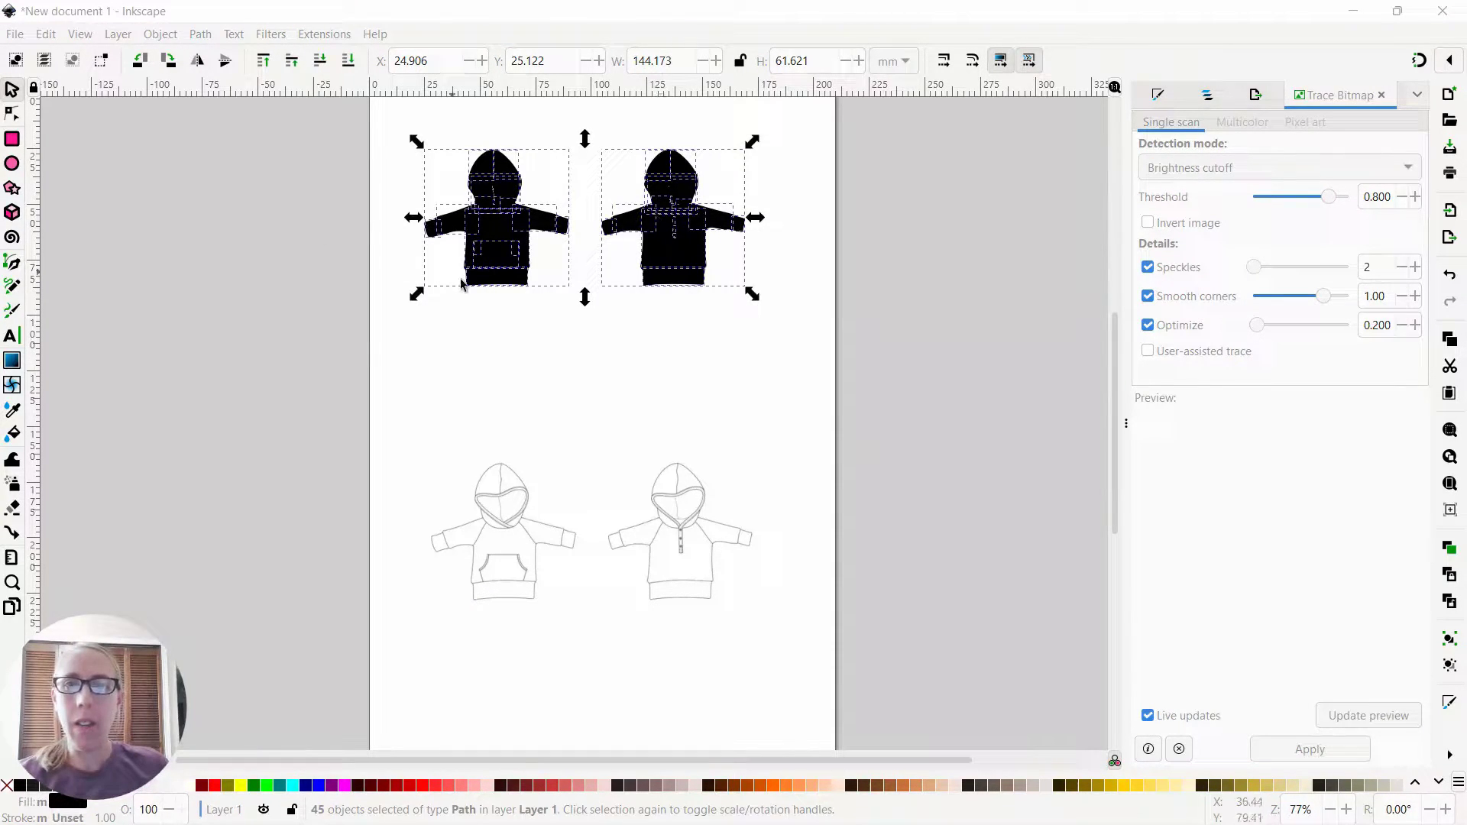
left_click(573, 329)
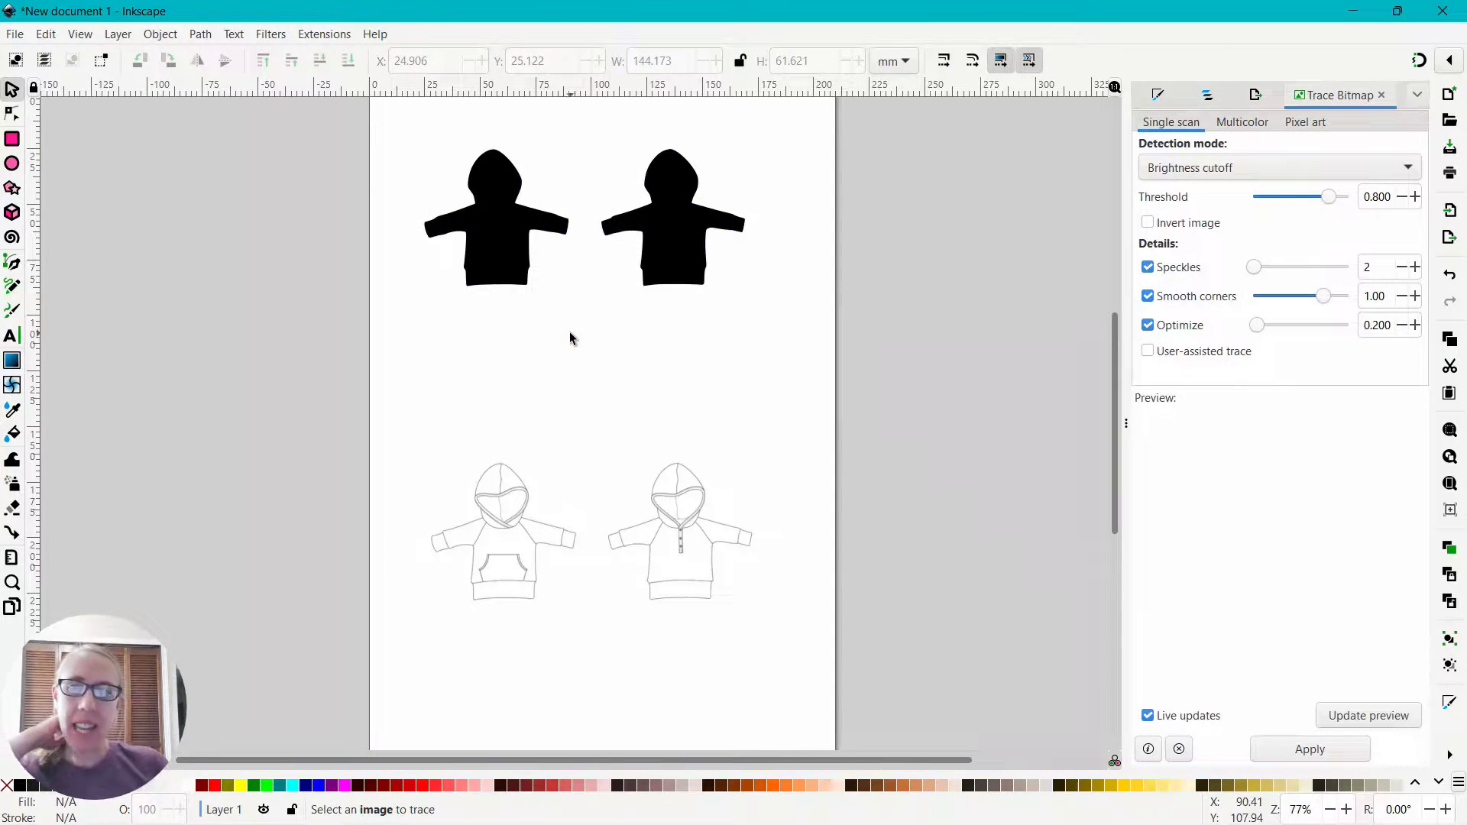
- Fill the silhouette of the kangaroo-pocket hoodie with light grey #E3DEDB and lower it to the bottom of the stack
left_click(498, 221)
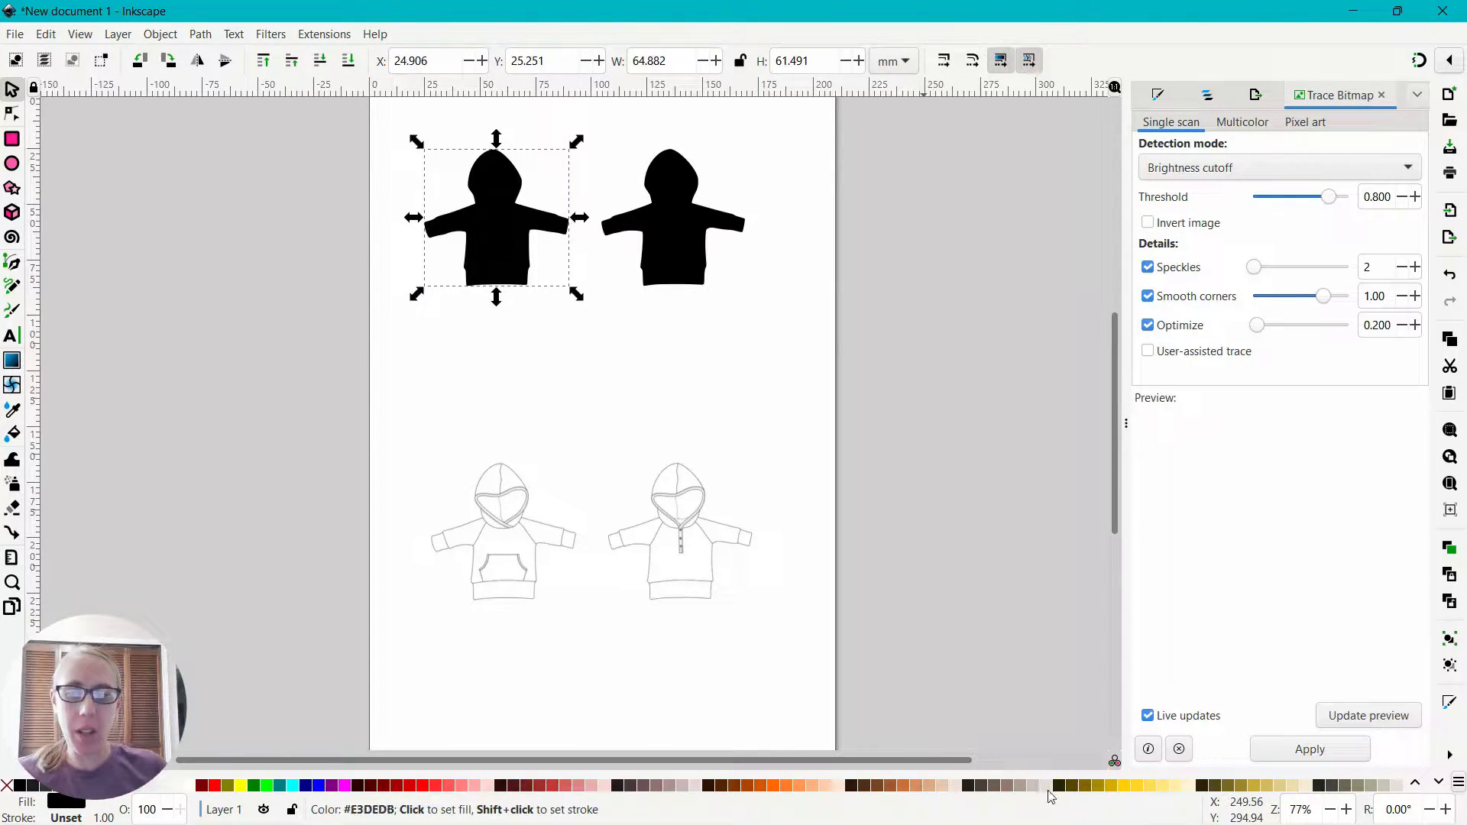
left_click(1046, 786)
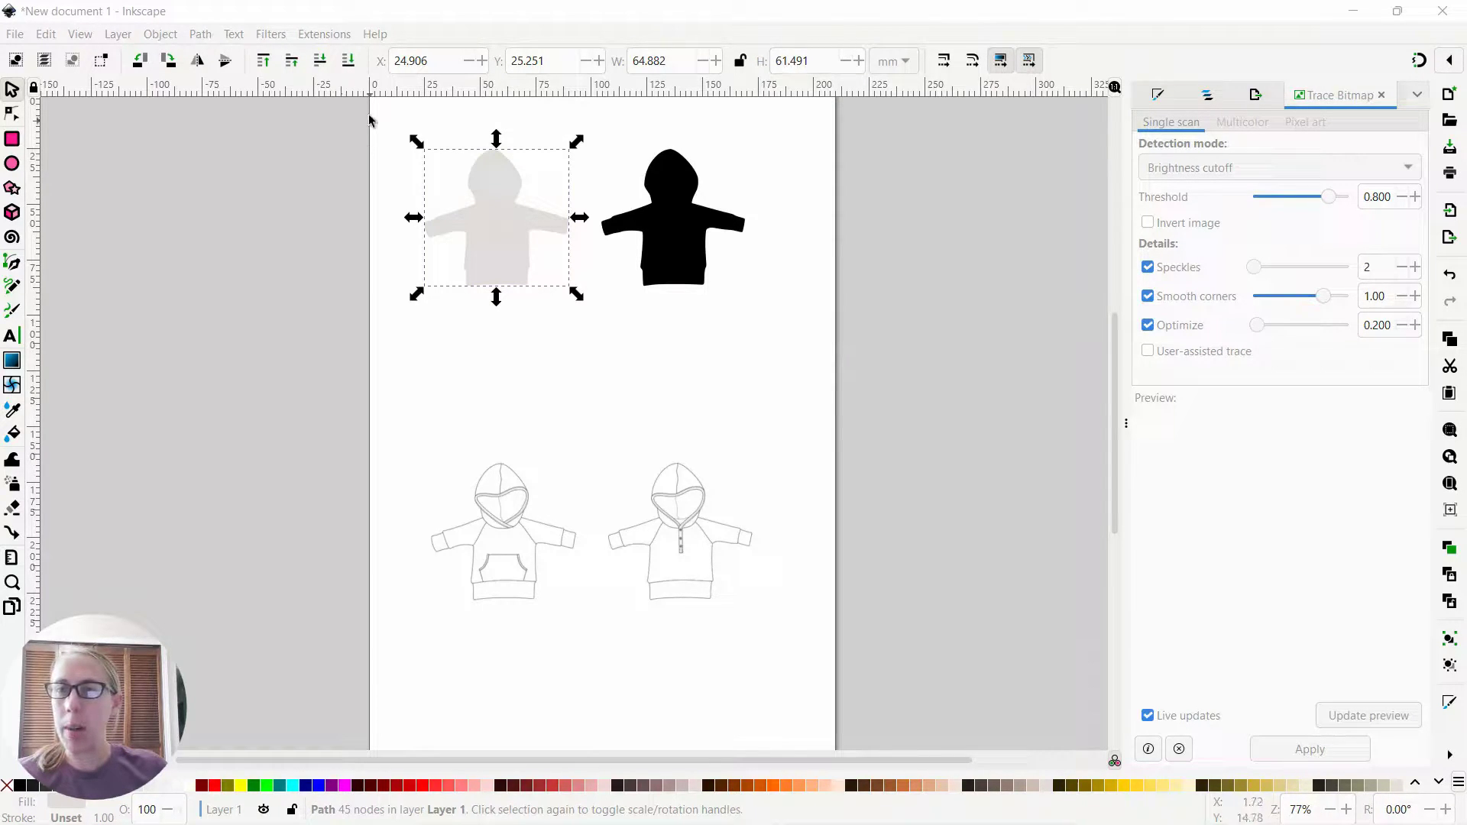
left_click(349, 61)
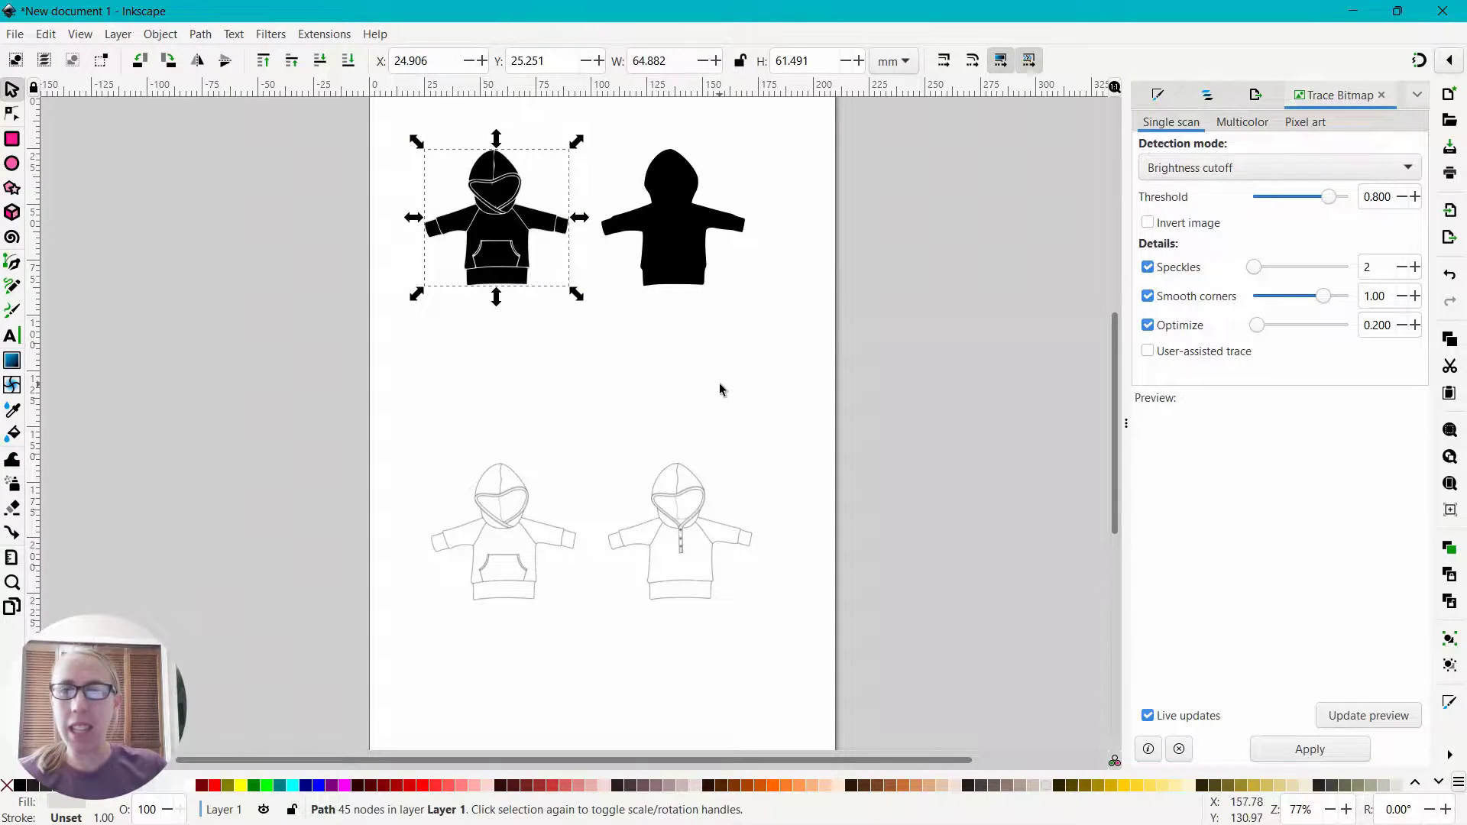
- Fill the silhouette of the Henley hoodie with the same light grey, lower it to the bottom of the stack and deselect it
left_click(682, 258)
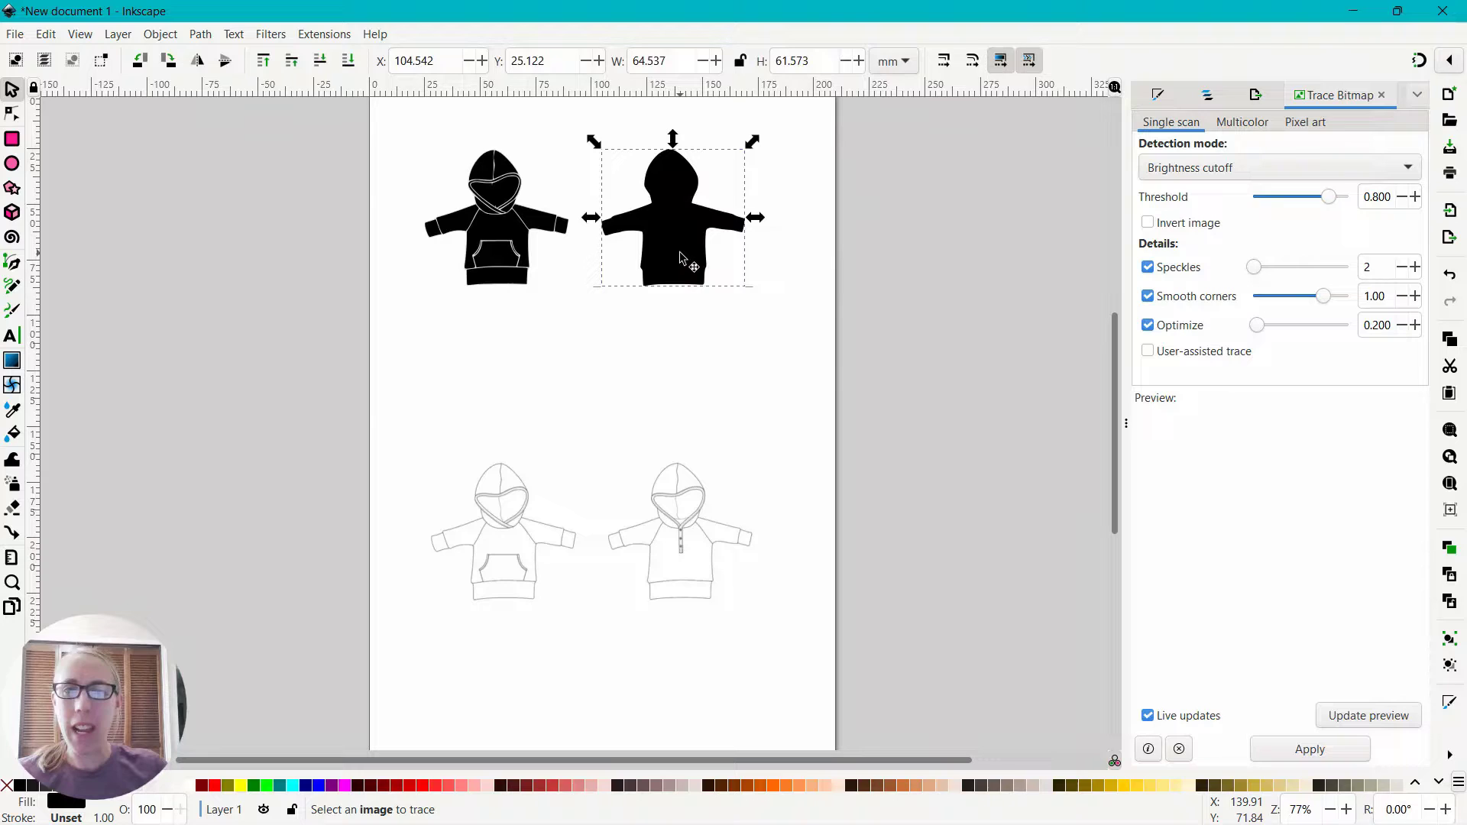
left_click(1045, 786)
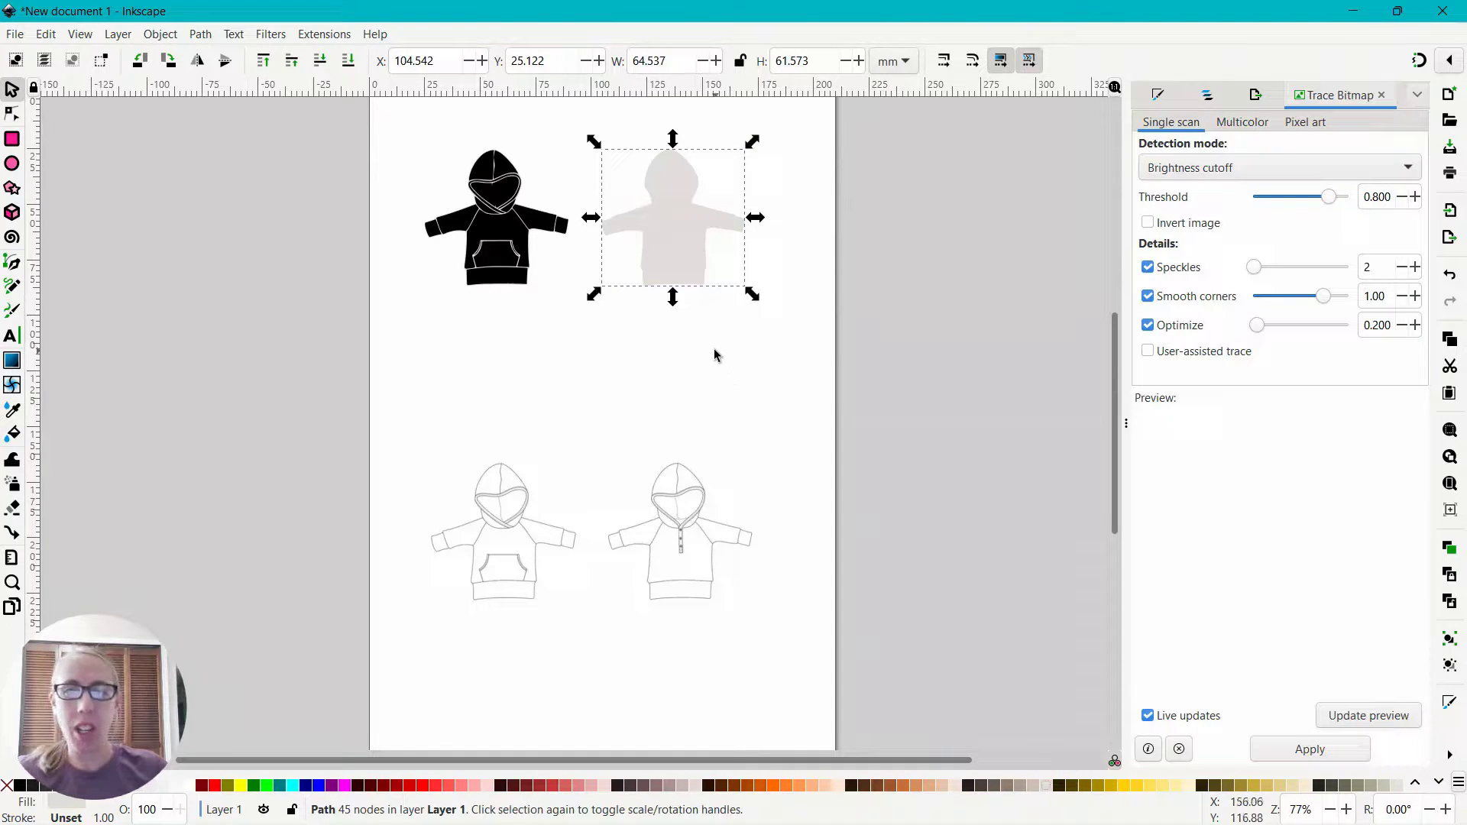
left_click(348, 61)
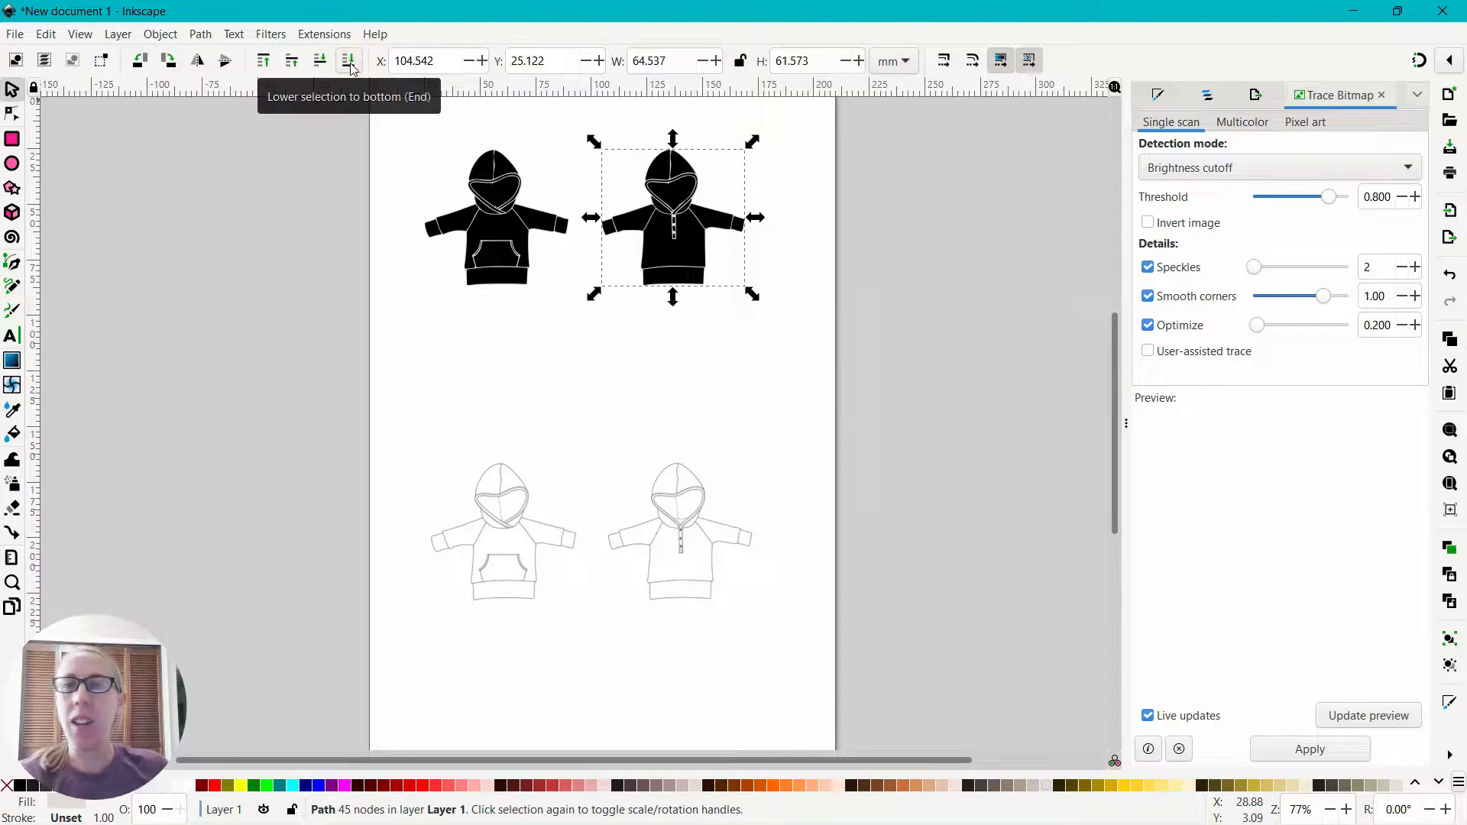
left_click(657, 366)
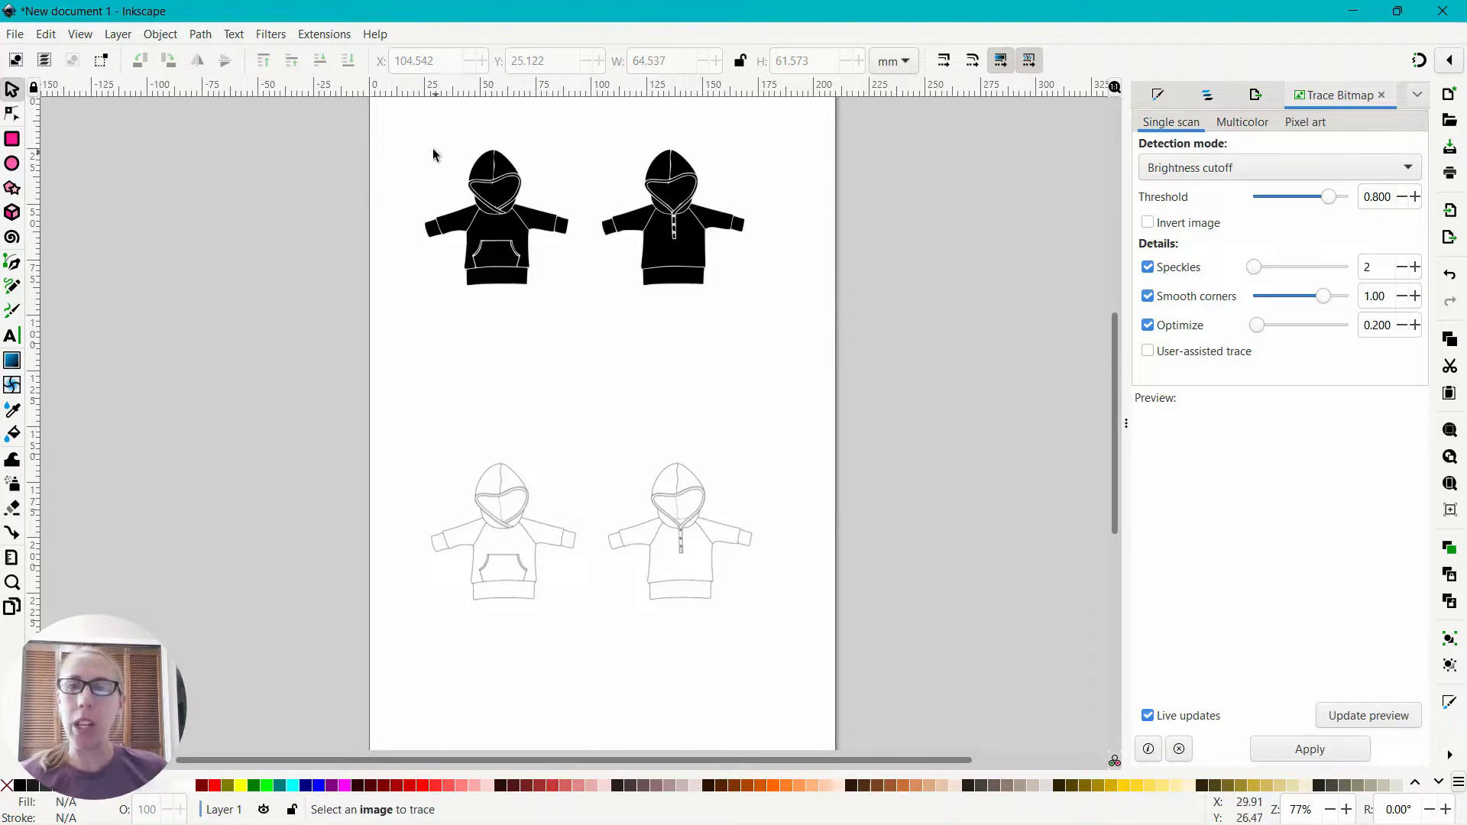
- Delete the original bitmap image below the traced hoodies
left_click(952, 330)
left_click_drag(410, 149, 795, 330)
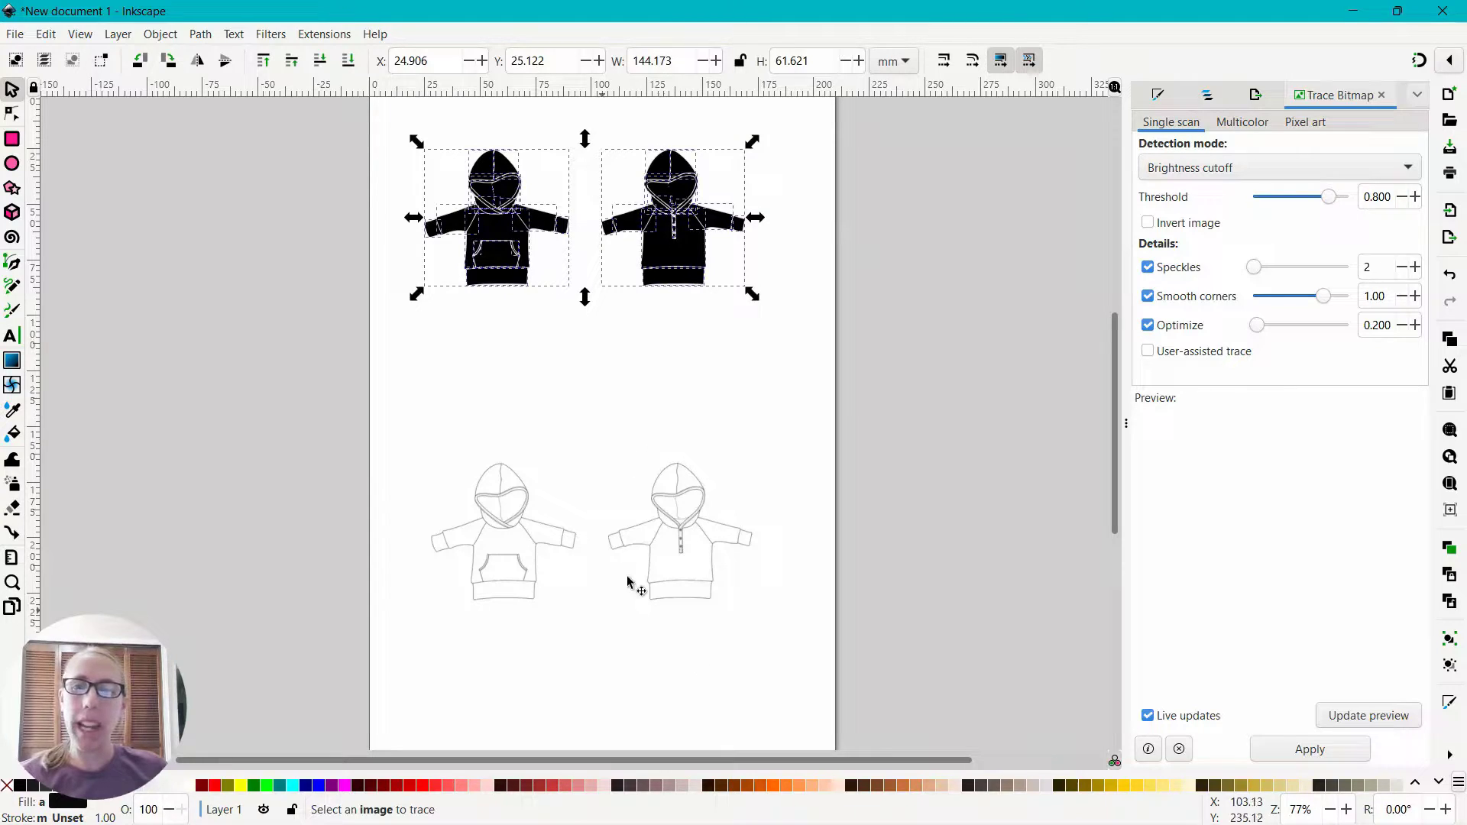
left_click(708, 409)
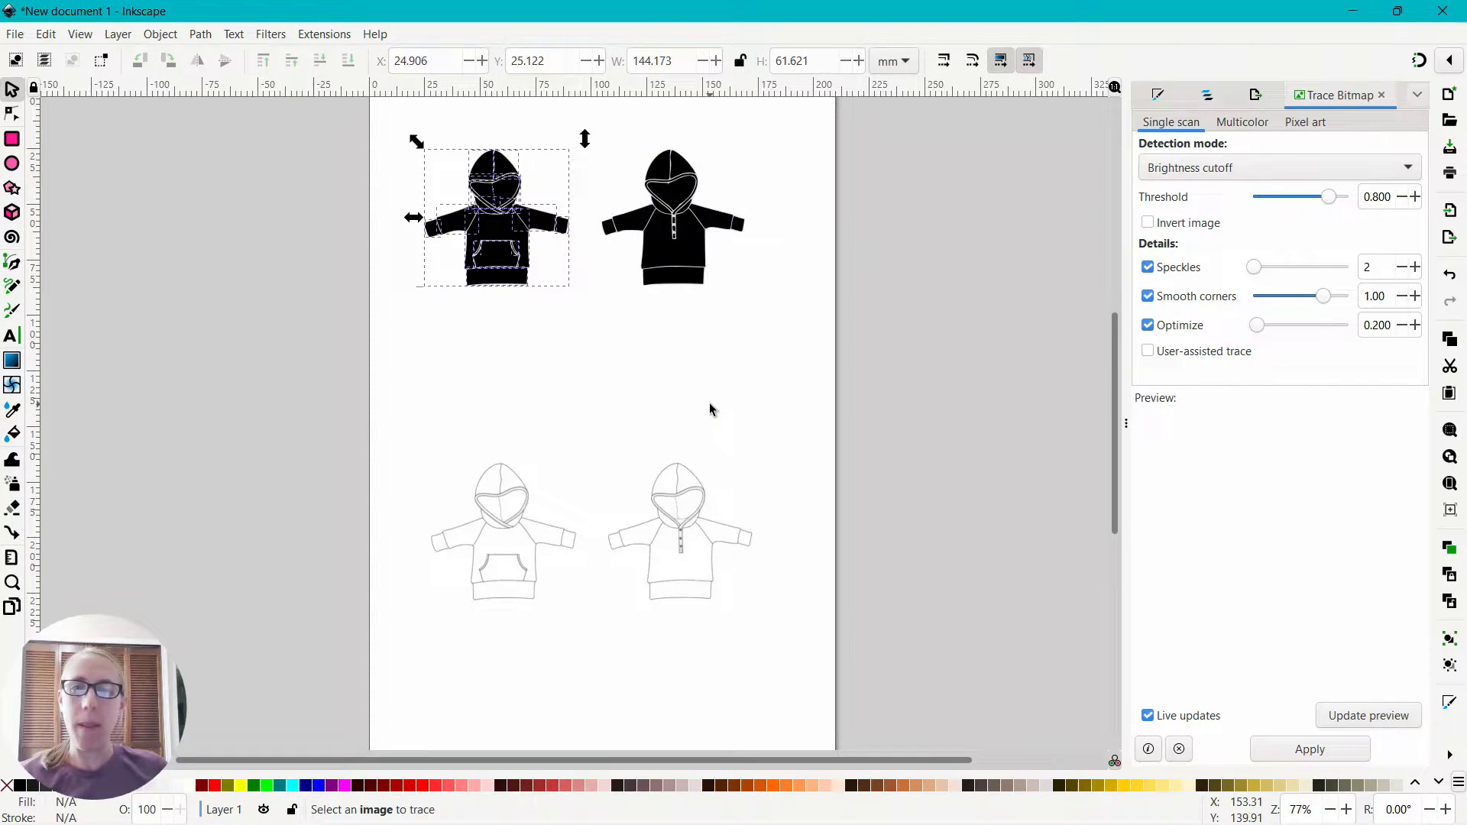
left_click(690, 519)
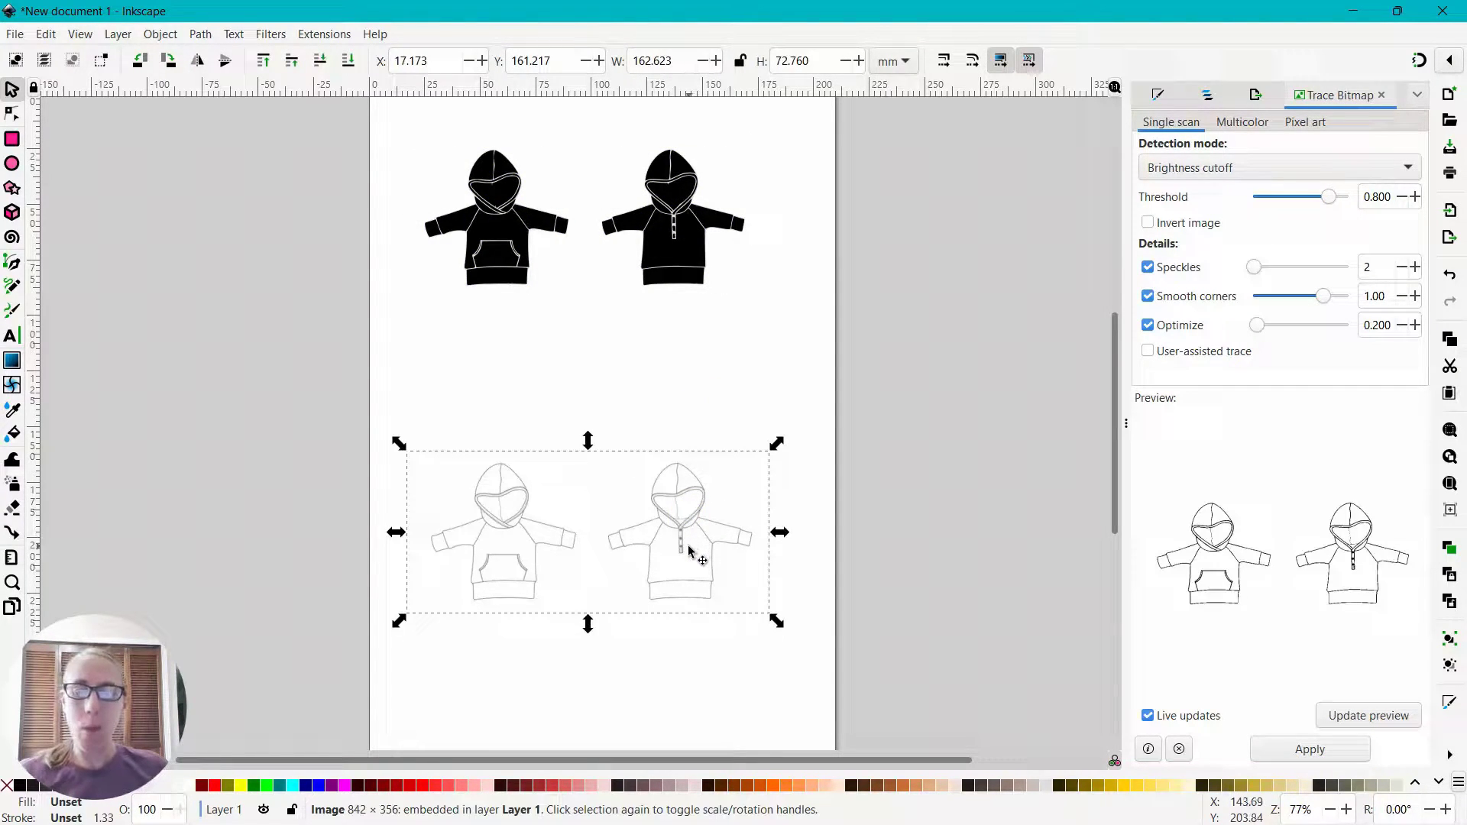
key("Delete")
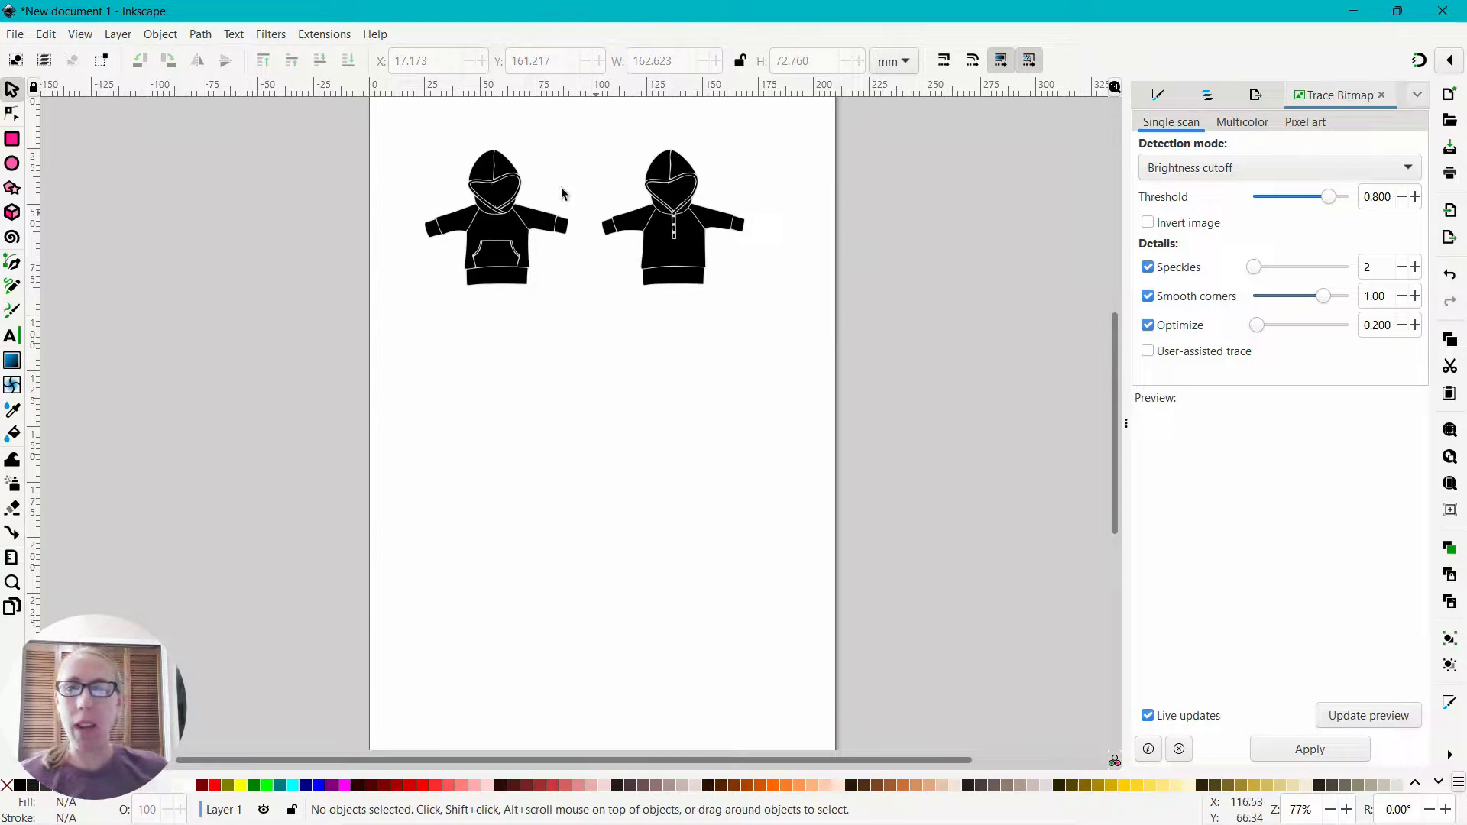
- Check that the body, sleeve and hood pieces of the kangaroo-pocket hoodie can be selected individually
scroll(585, 360, "up", 2, "ctrl")
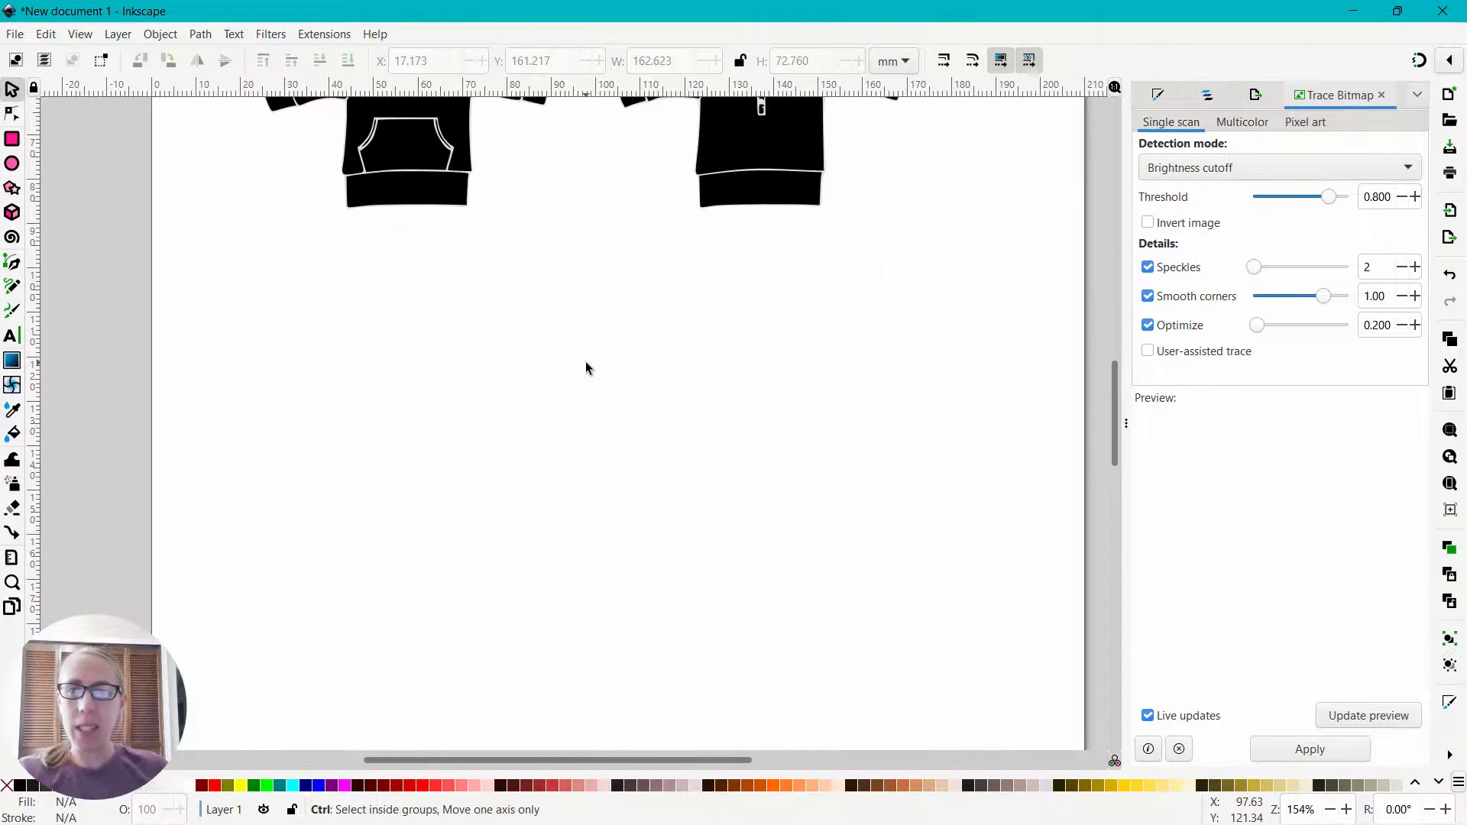
left_click_drag(1111, 425, 1106, 369)
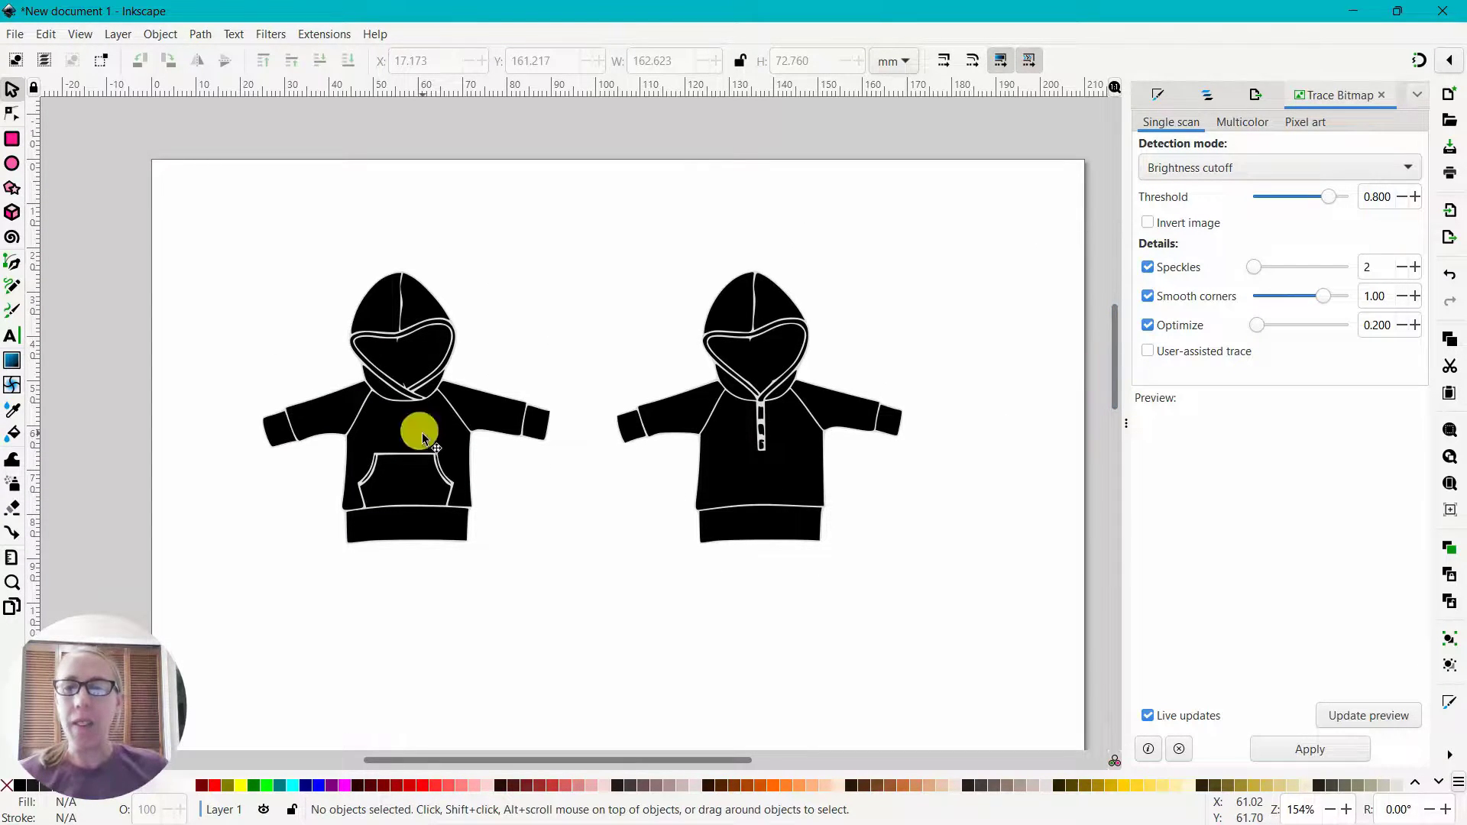
left_click(421, 433)
left_click(483, 415)
left_click(335, 403)
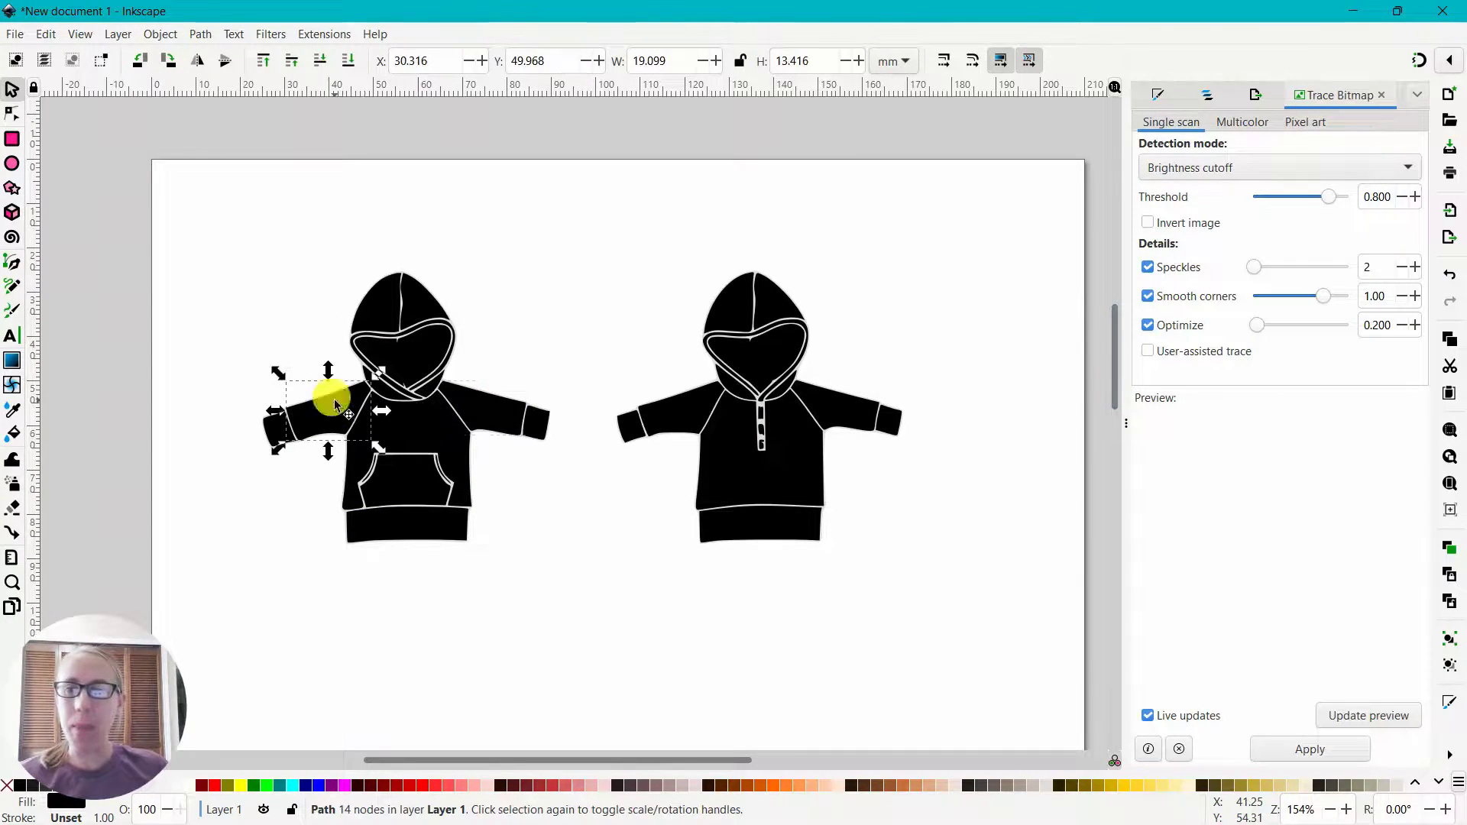
left_click(393, 305)
left_click(439, 328)
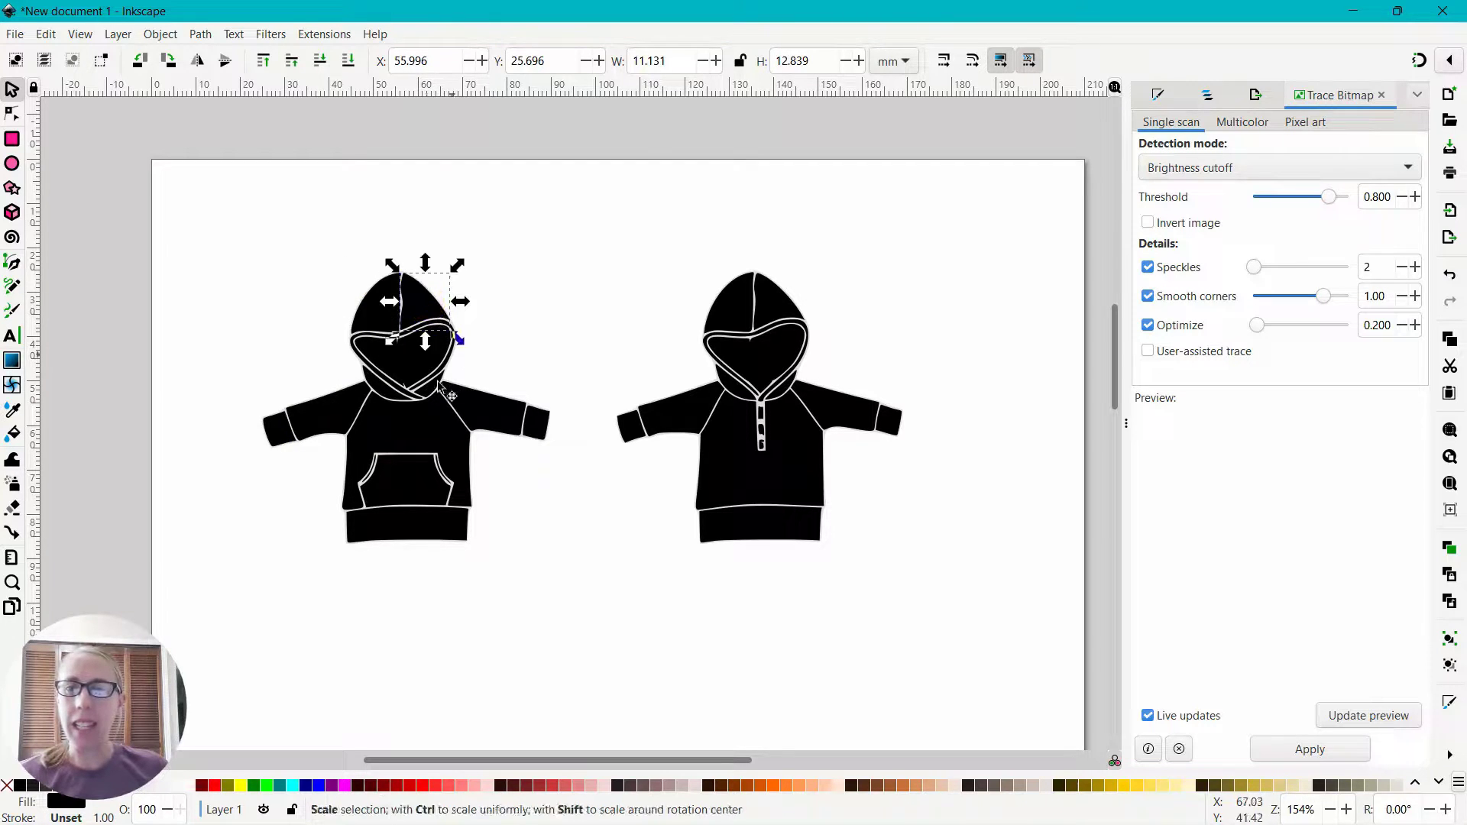
left_click(442, 386)
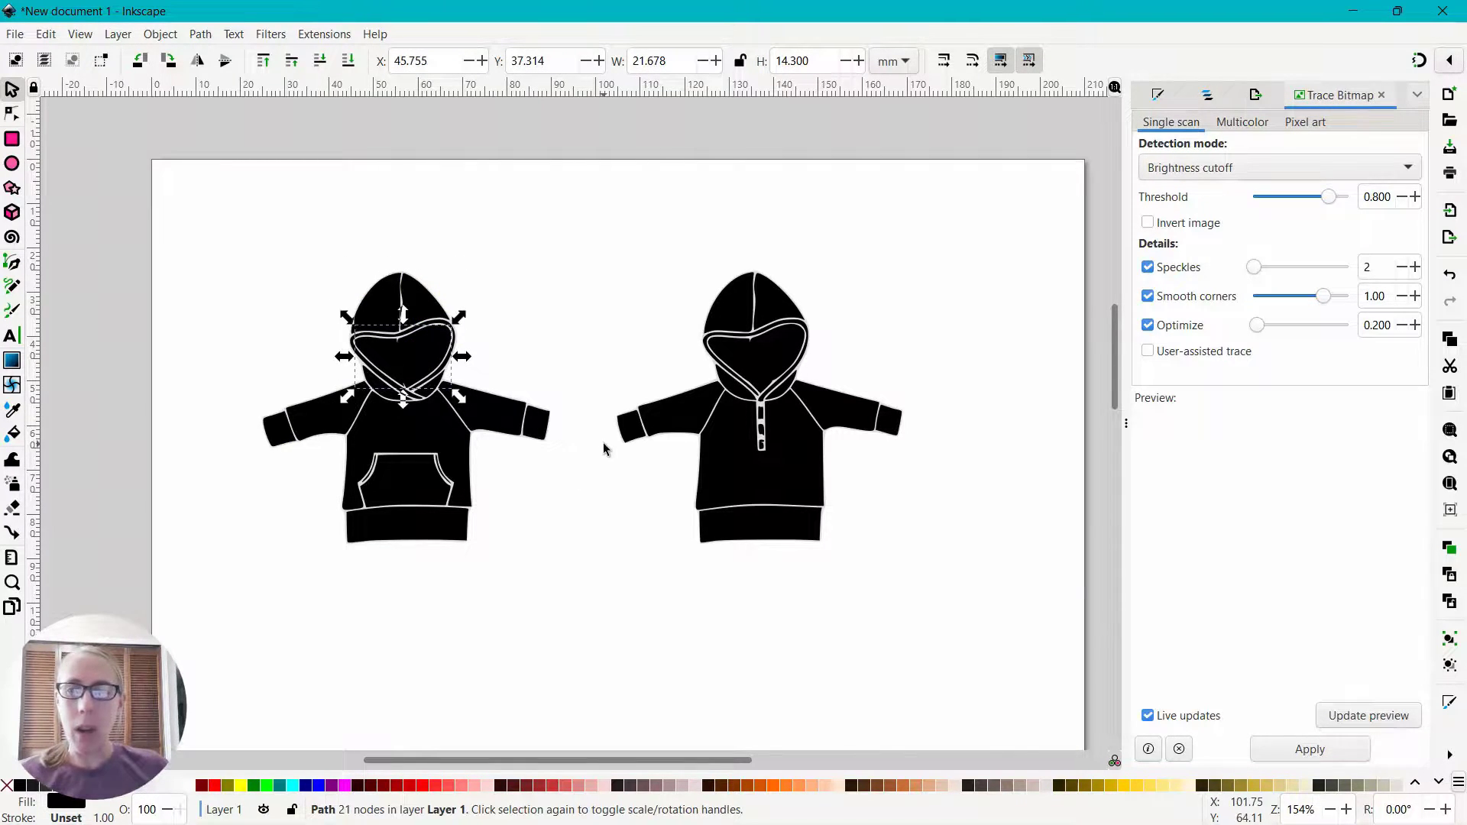
- Fill both sleeves and the bottom band of the kangaroo-pocket hoodie with navy blue
scroll(603, 449, "down", 2)
left_click(317, 361)
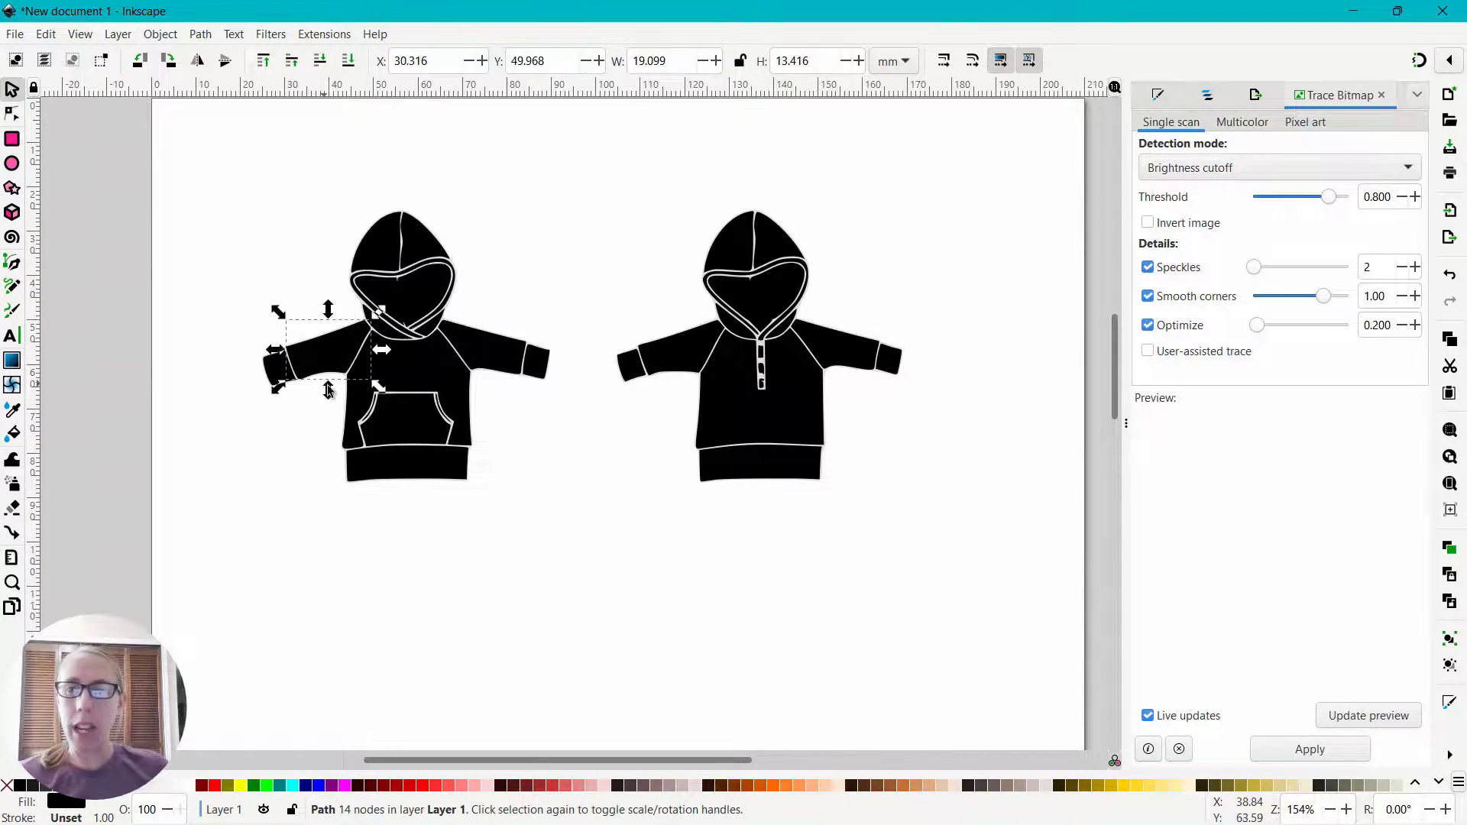
left_click(499, 359, "shift")
left_click(427, 464, "shift")
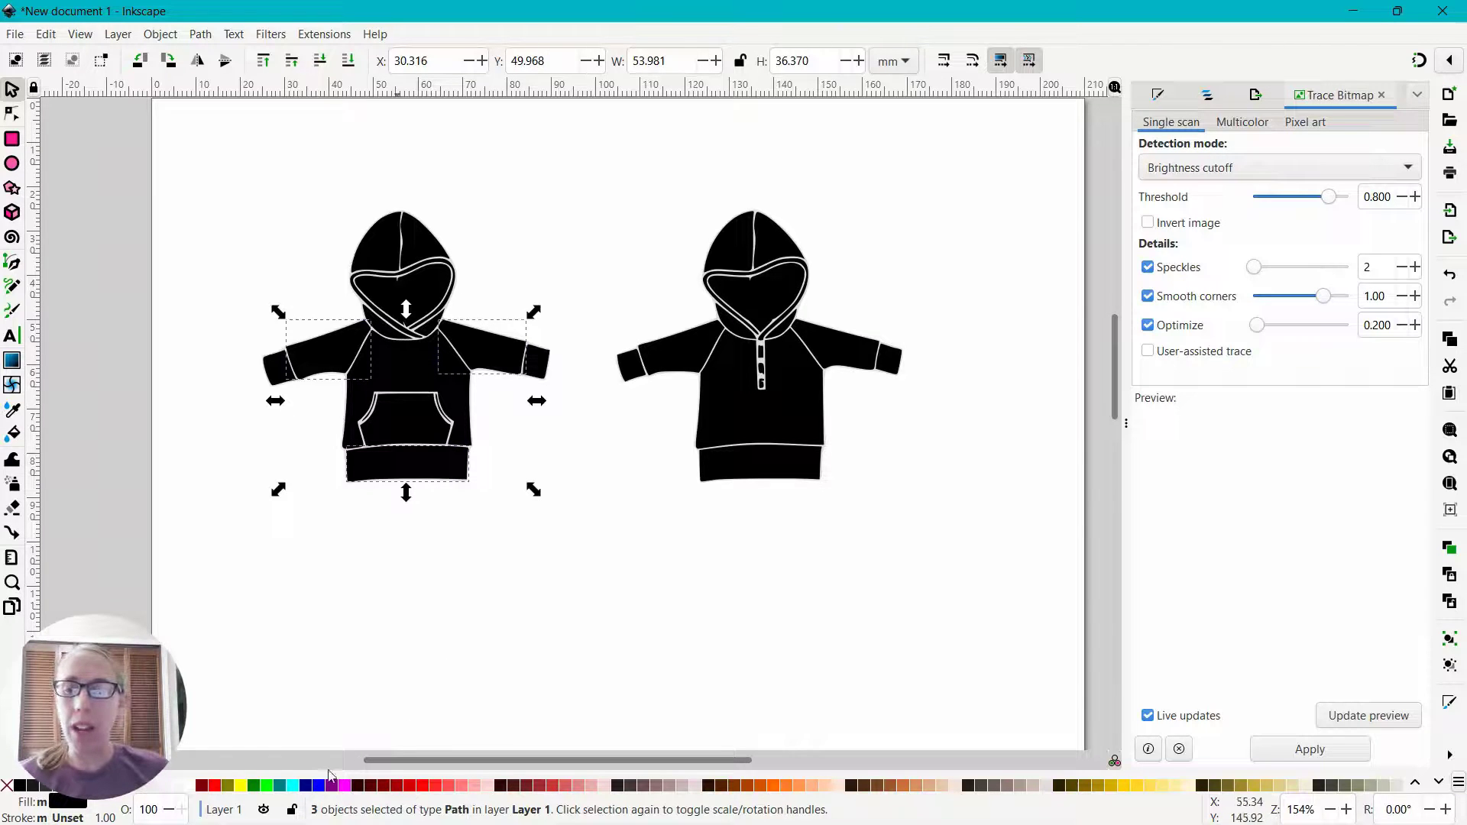
left_click(310, 786)
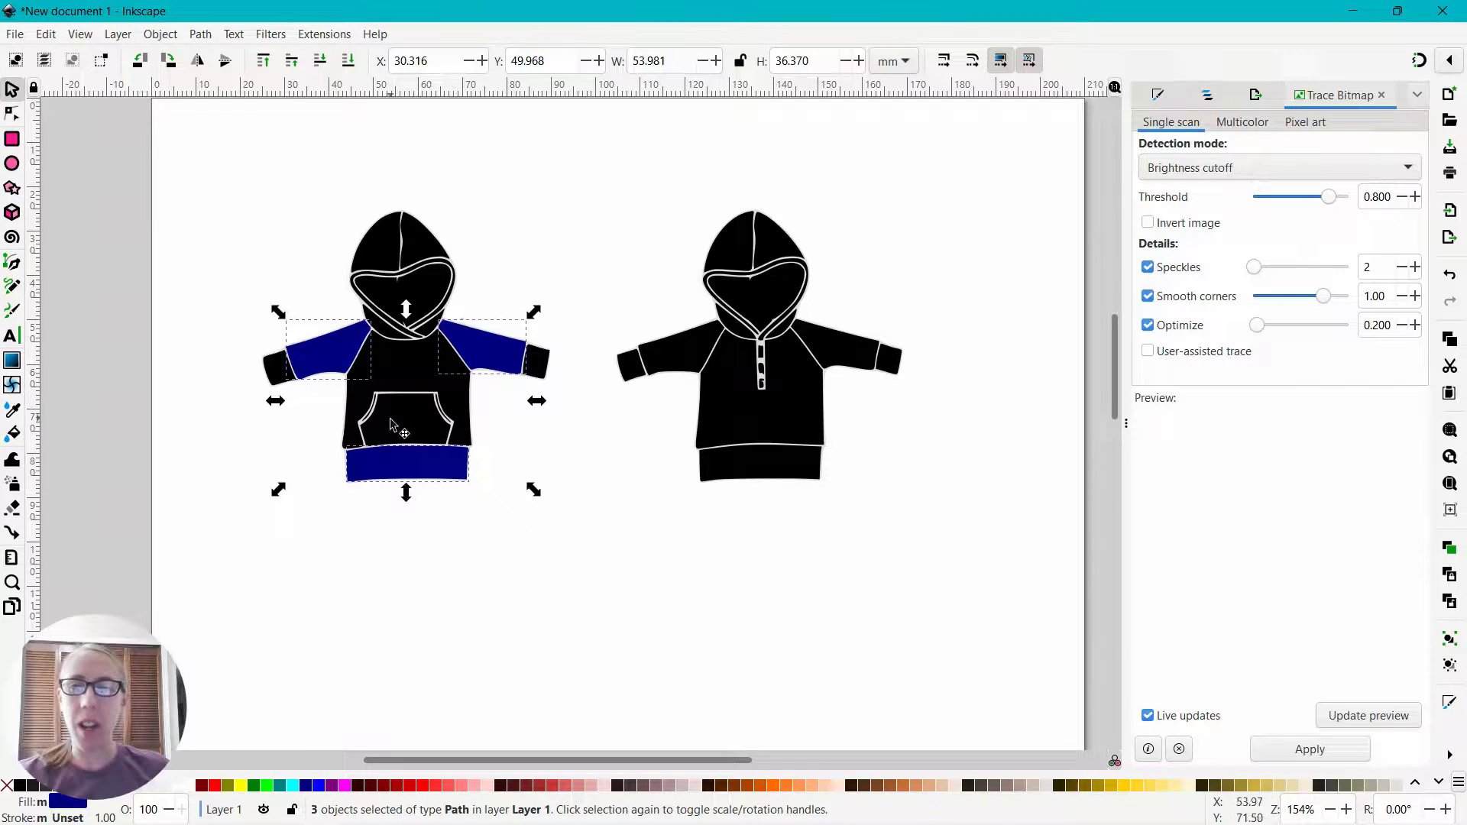
- Fill the front body of the kangaroo-pocket hoodie with pale pink and its pocket with magenta, leaving nothing selected
left_click(398, 371)
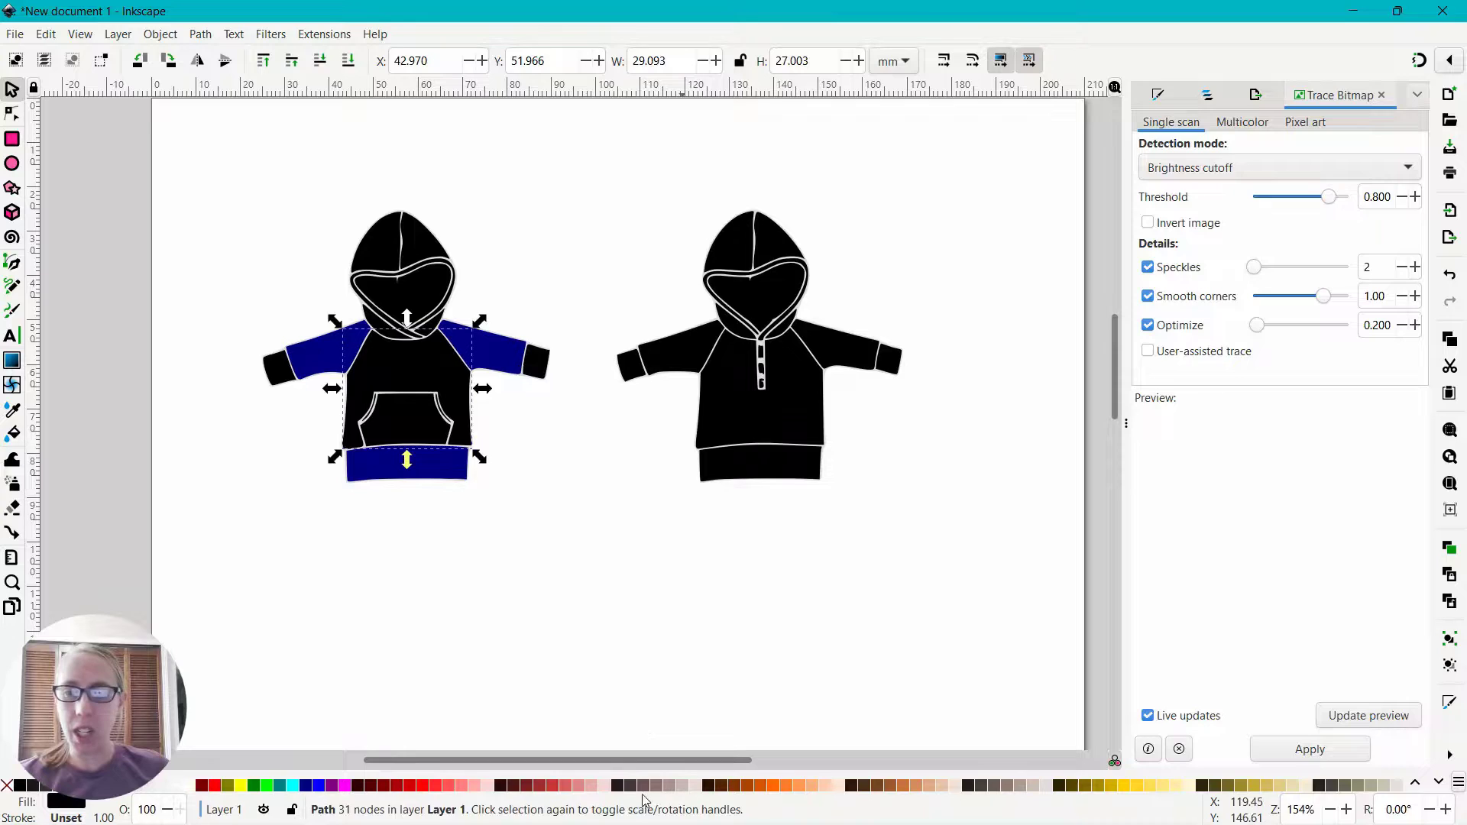
left_click(604, 787)
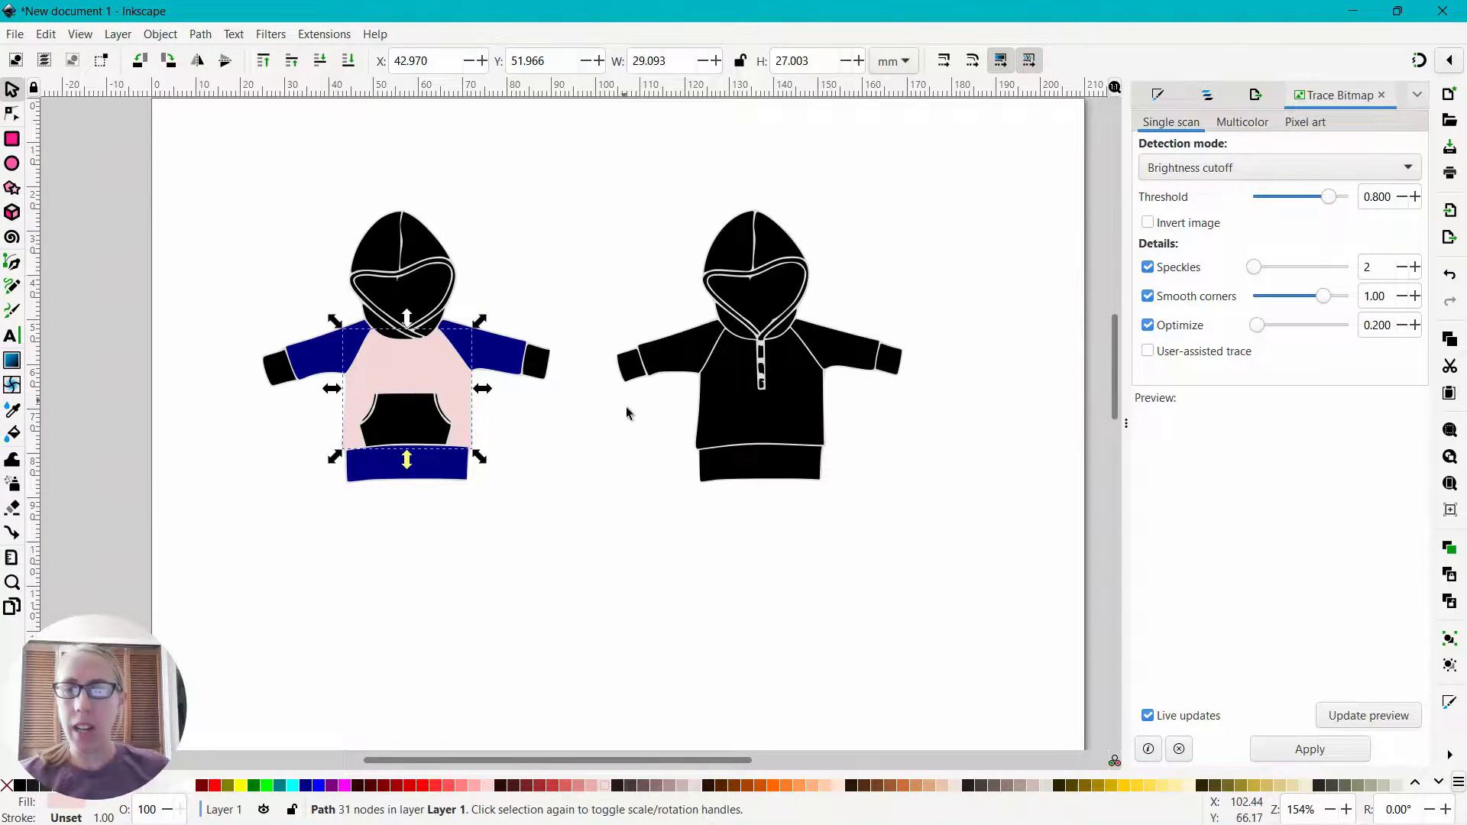
left_click(376, 237)
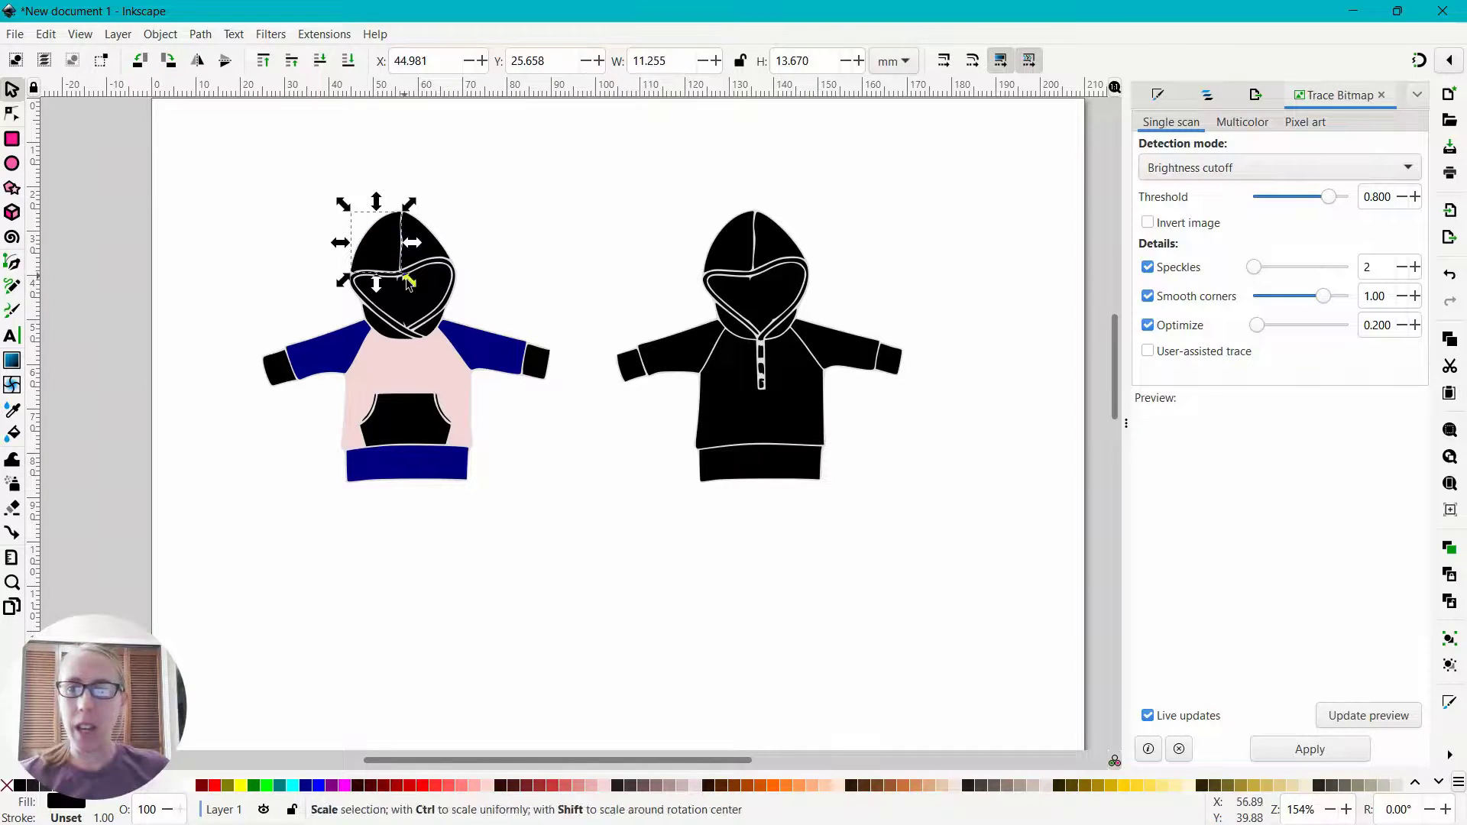
left_click(426, 410)
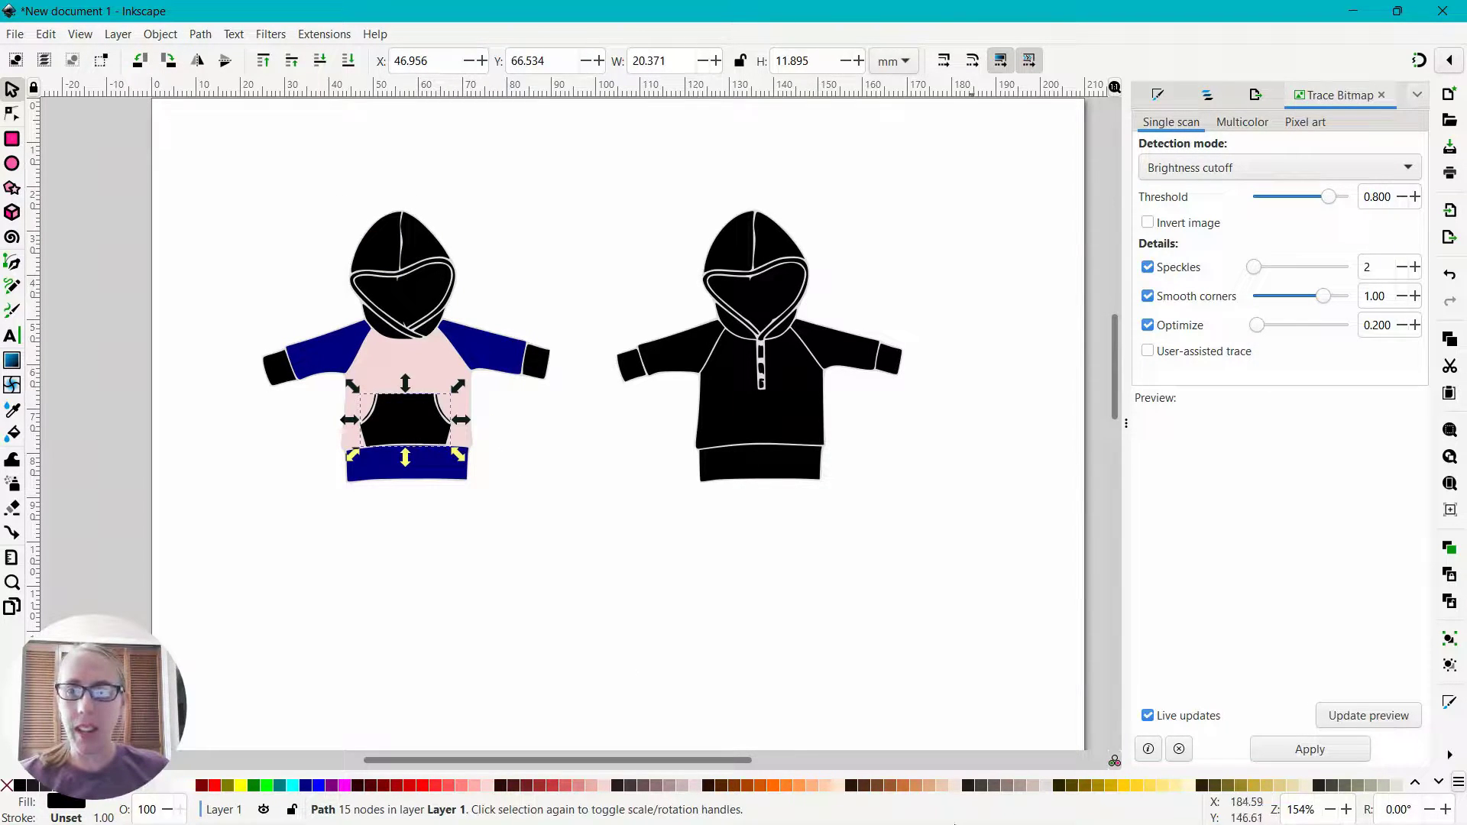
left_click(346, 786)
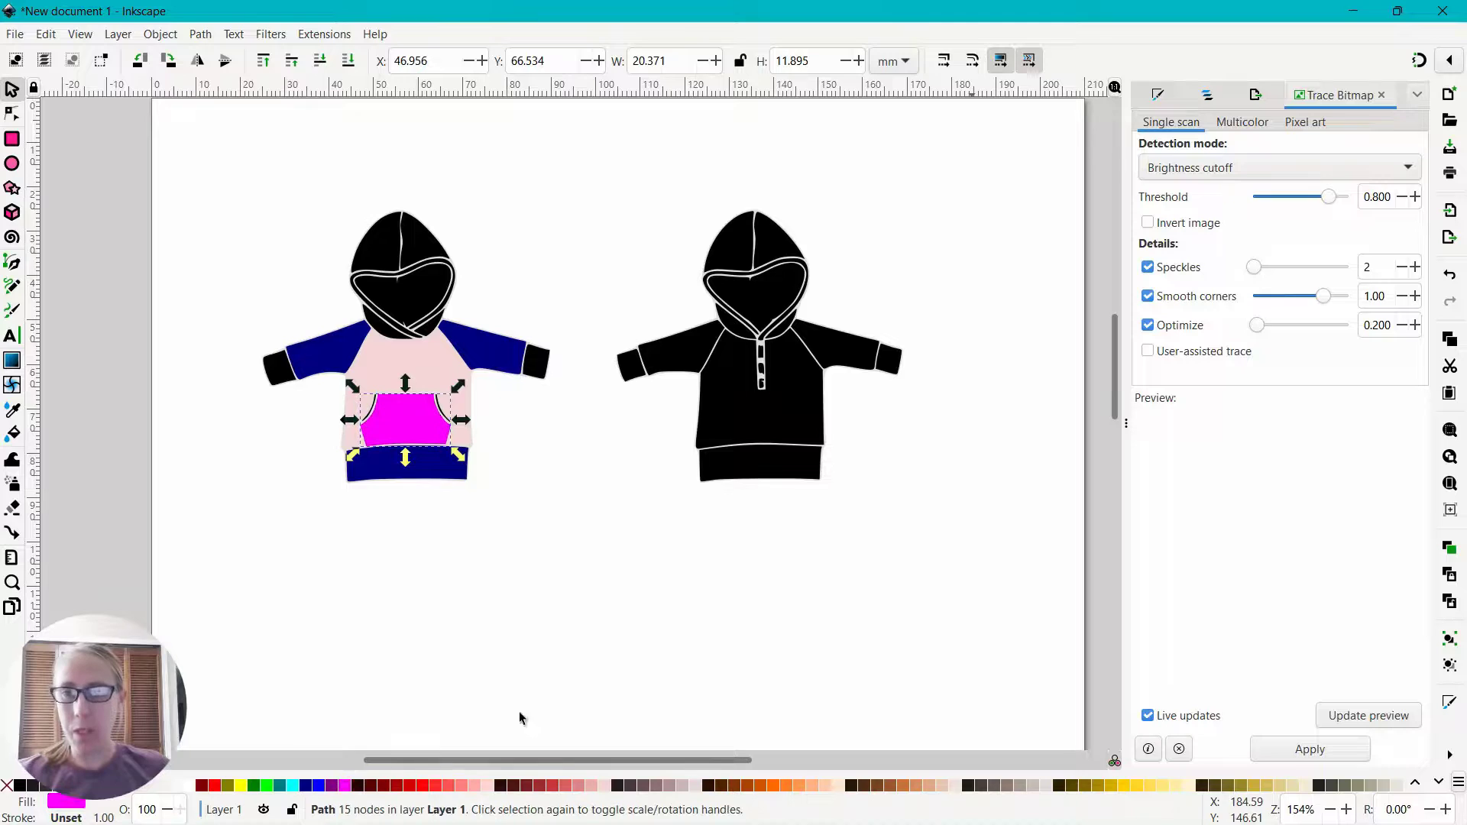
left_click(579, 504)
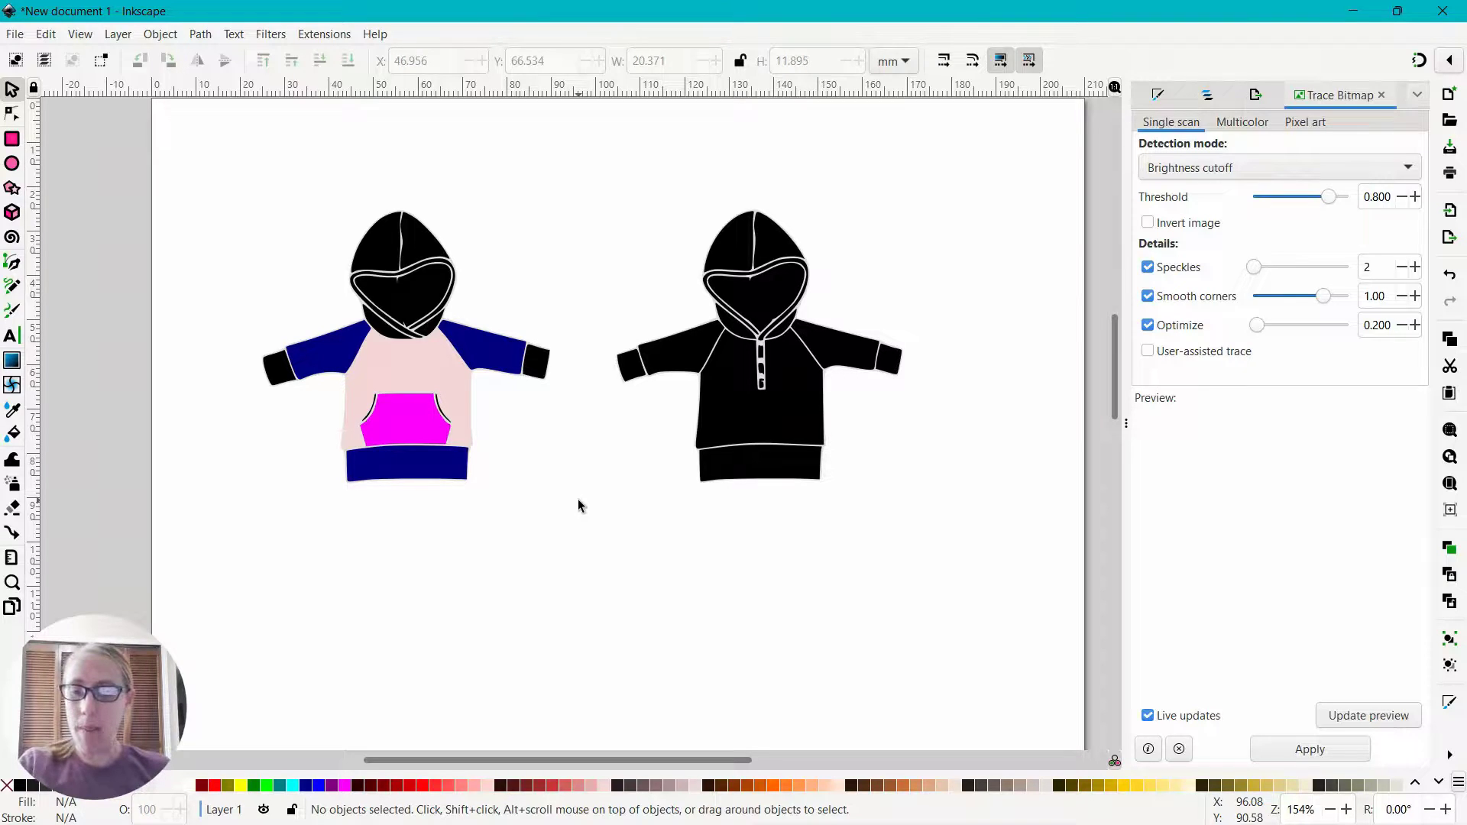
- Undo the trial colour fills on the sleeves, bottom band, body and pocket of the kangaroo-pocket hoodie
key("ctrl+z")
key("ctrl+z")
key("ctrl+z")
key("ctrl+z")
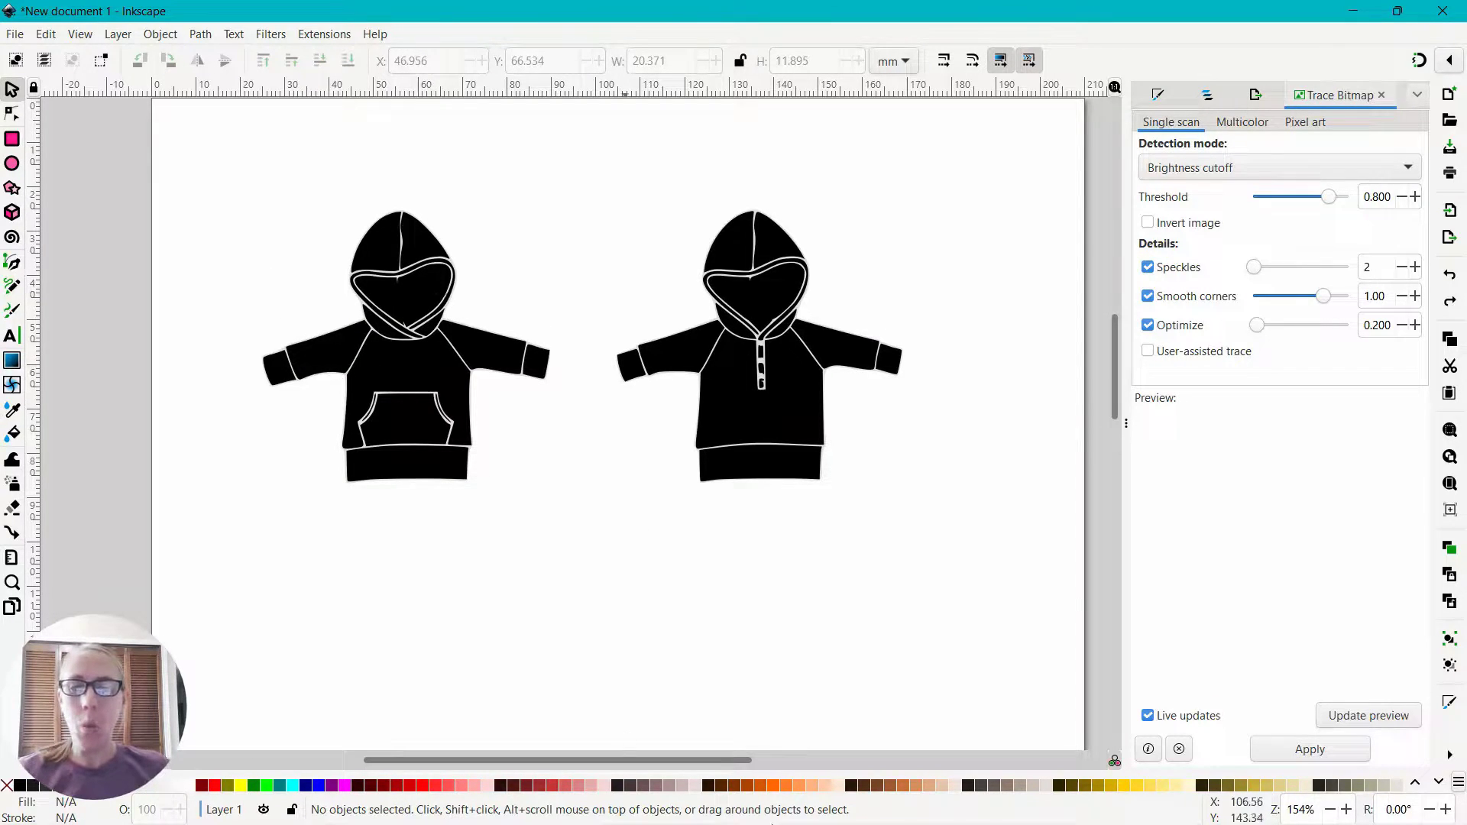
- Switch to the web browser and look through the fabric designs in the designer's Spoonflower shop
left_click(648, 803)
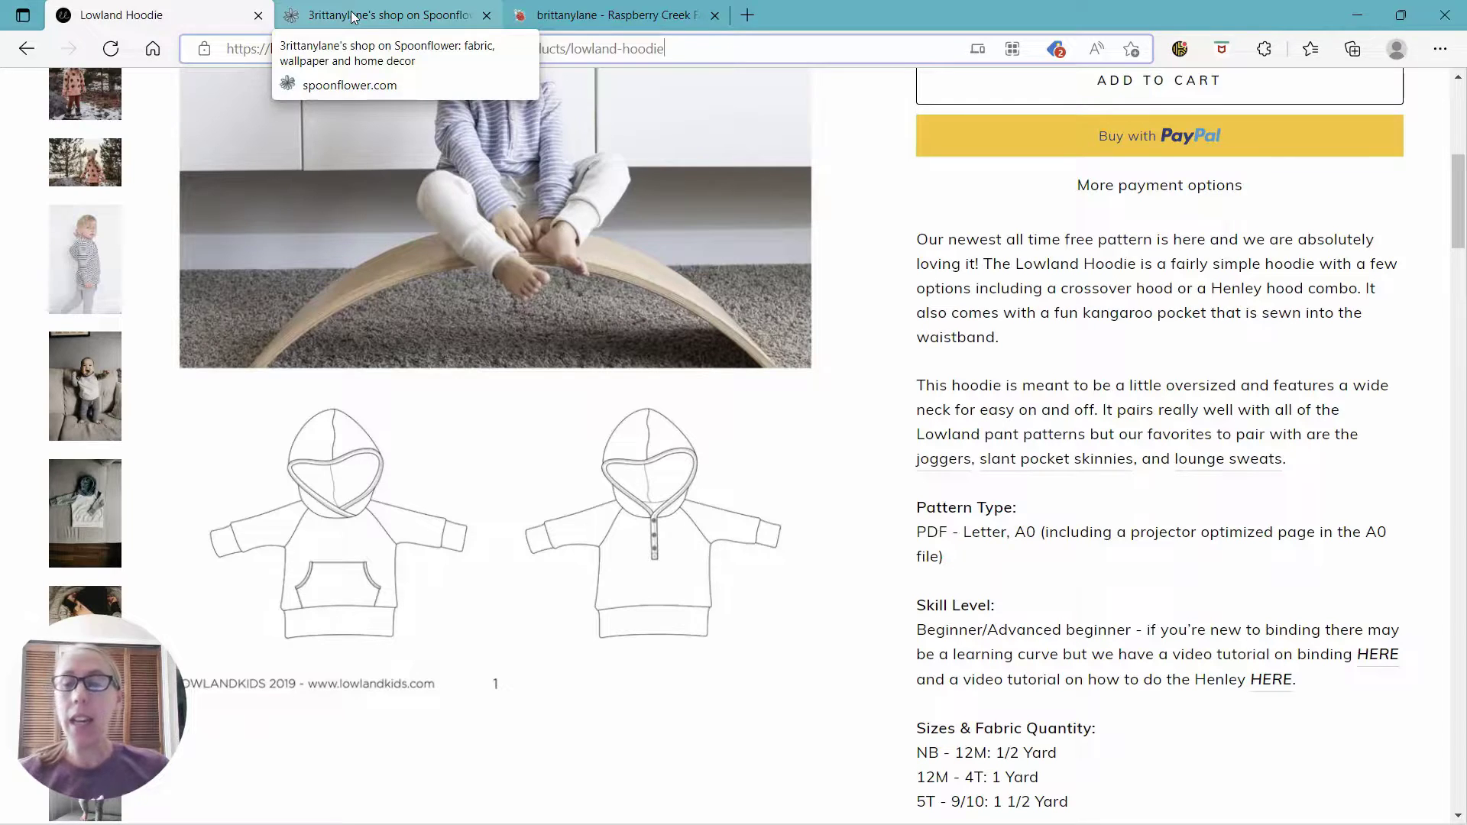
left_click(392, 21)
scroll(832, 428, "up", 4)
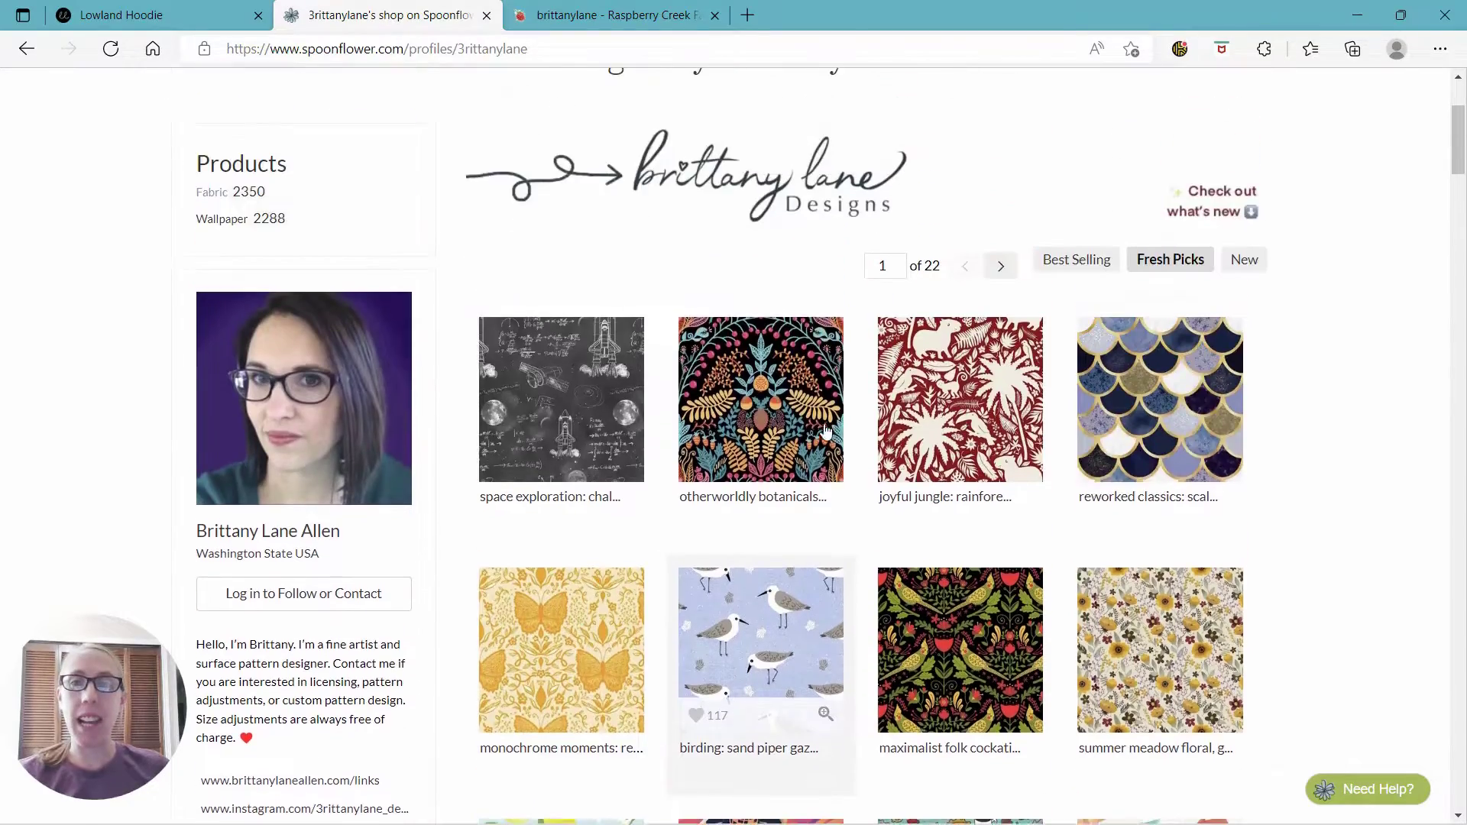
scroll(1073, 403, "down", 7)
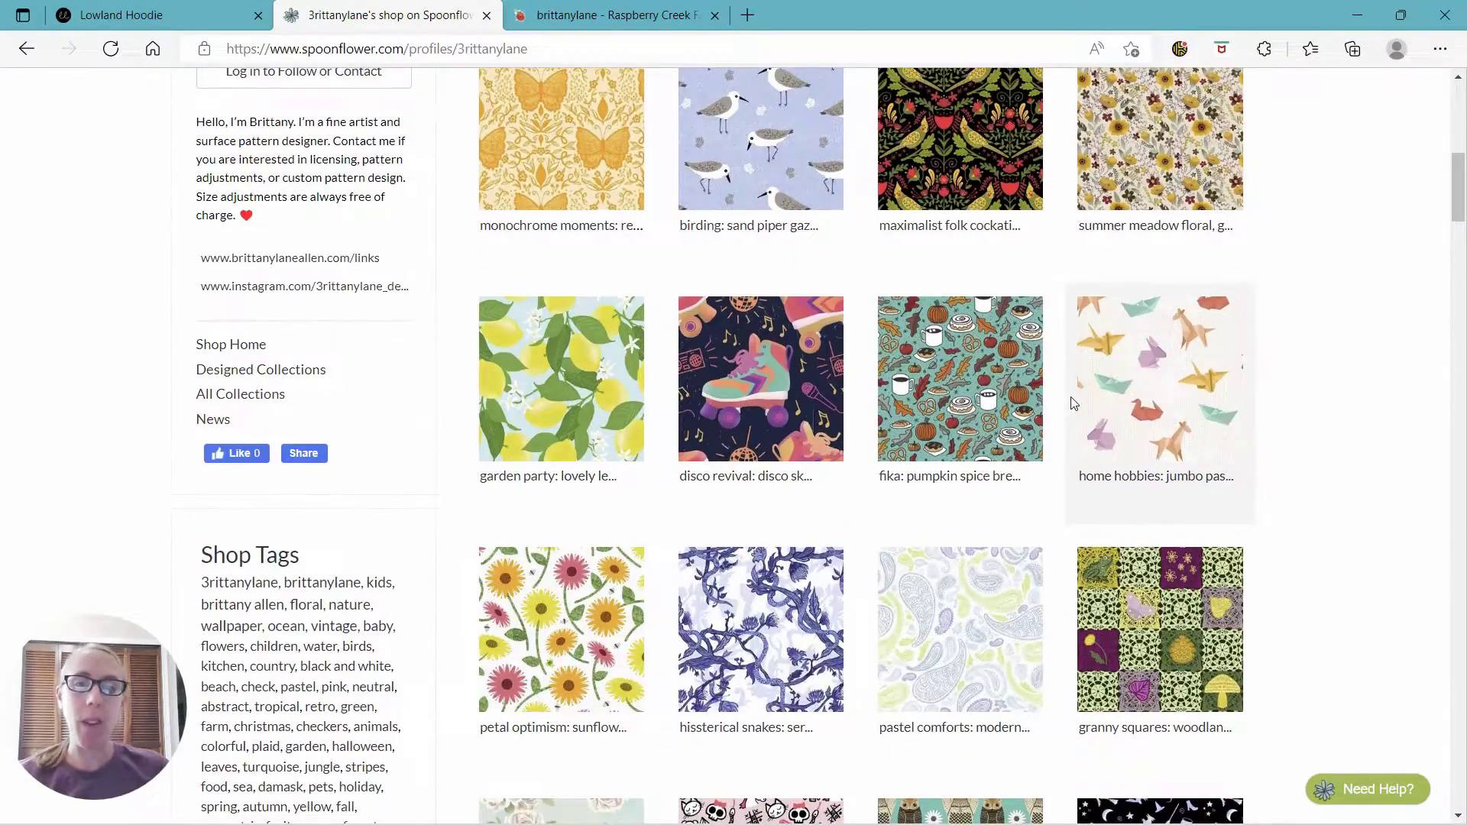
scroll(1073, 402, "down", 8)
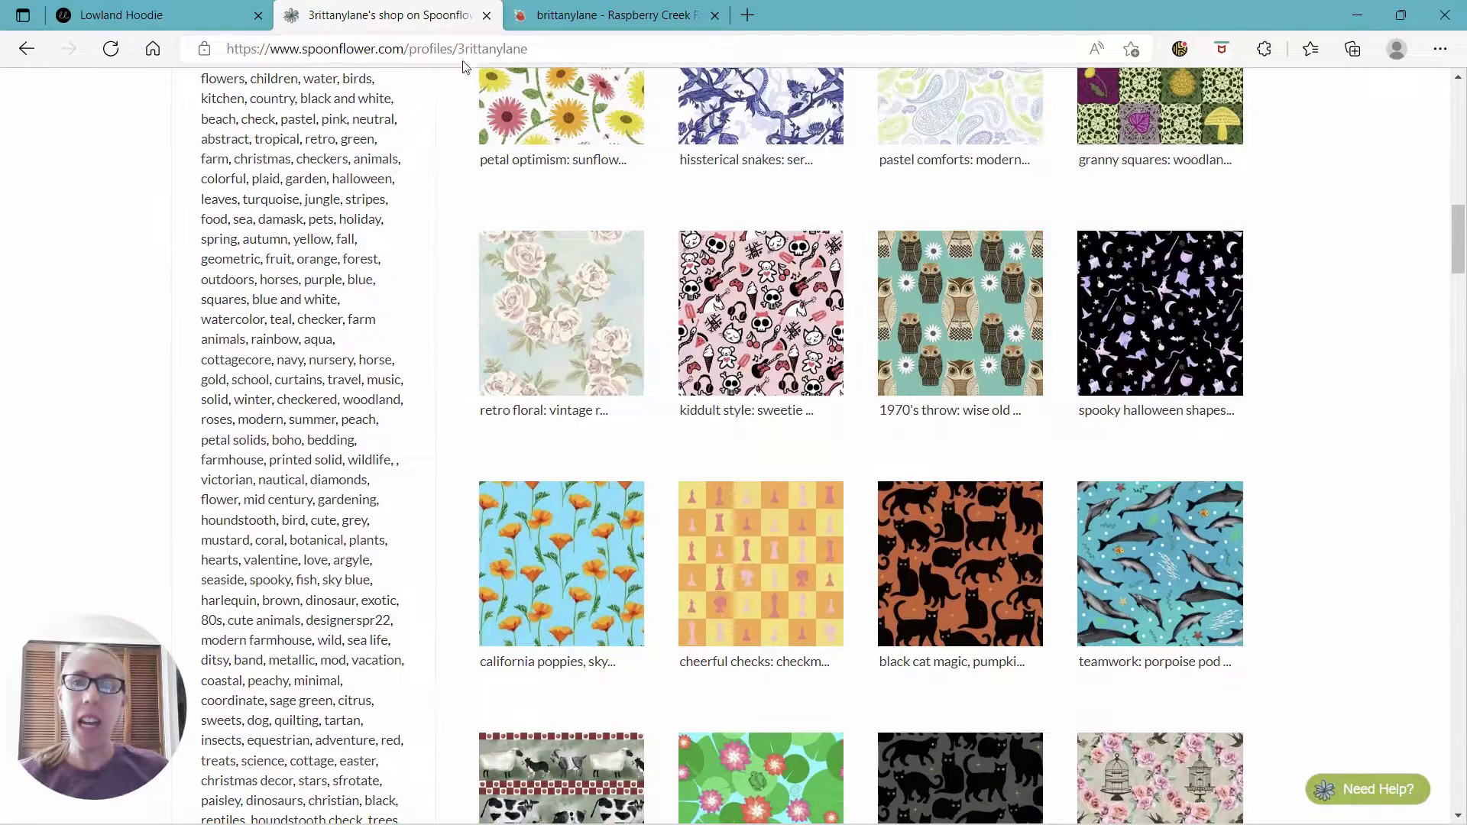
- Look through the designer's fabric prints in the Raspberry Creek Fabrics search results
left_click(527, 19)
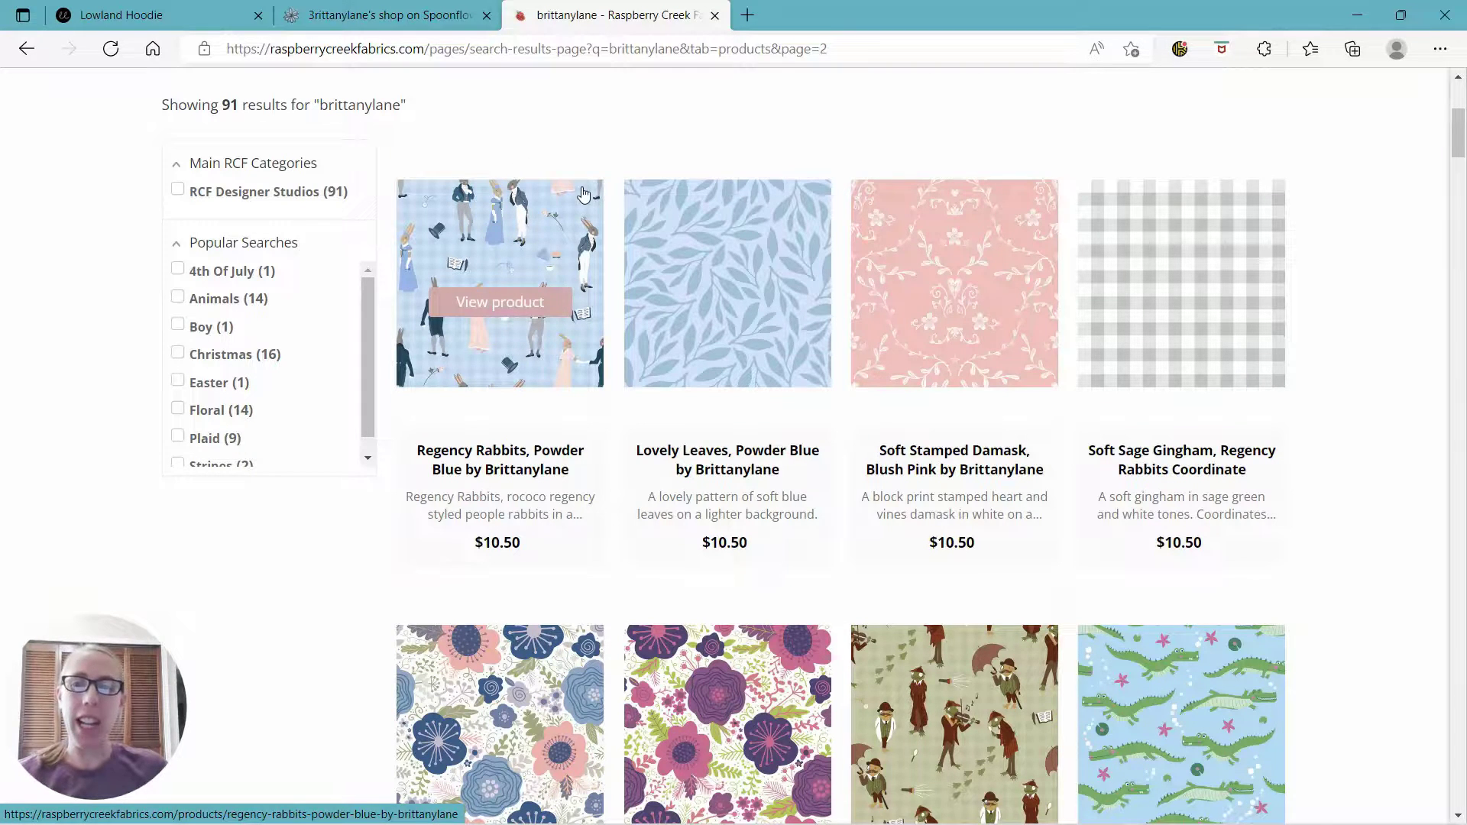
scroll(1184, 344, "down", 4)
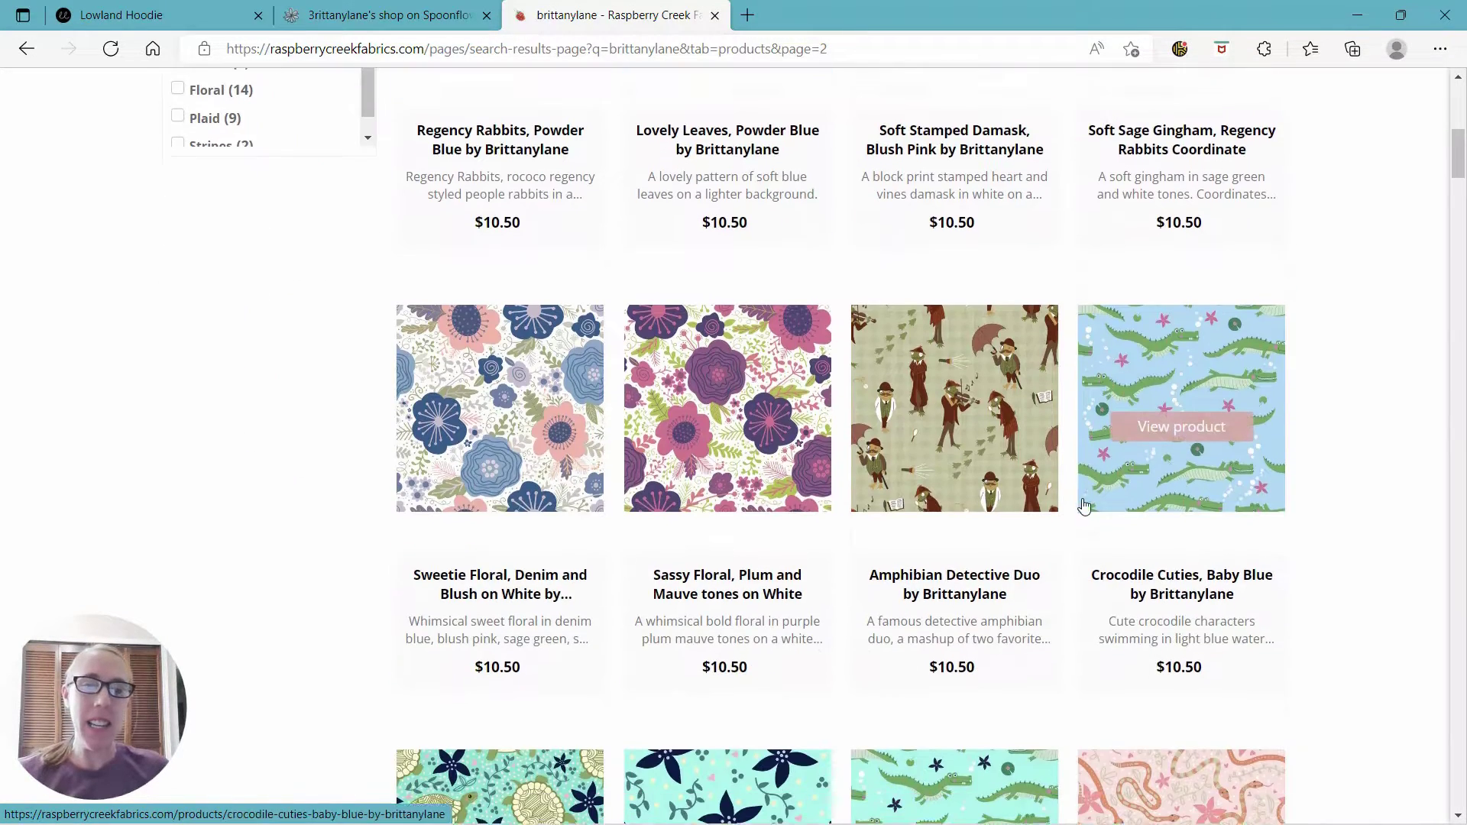
scroll(840, 657, "down", 11)
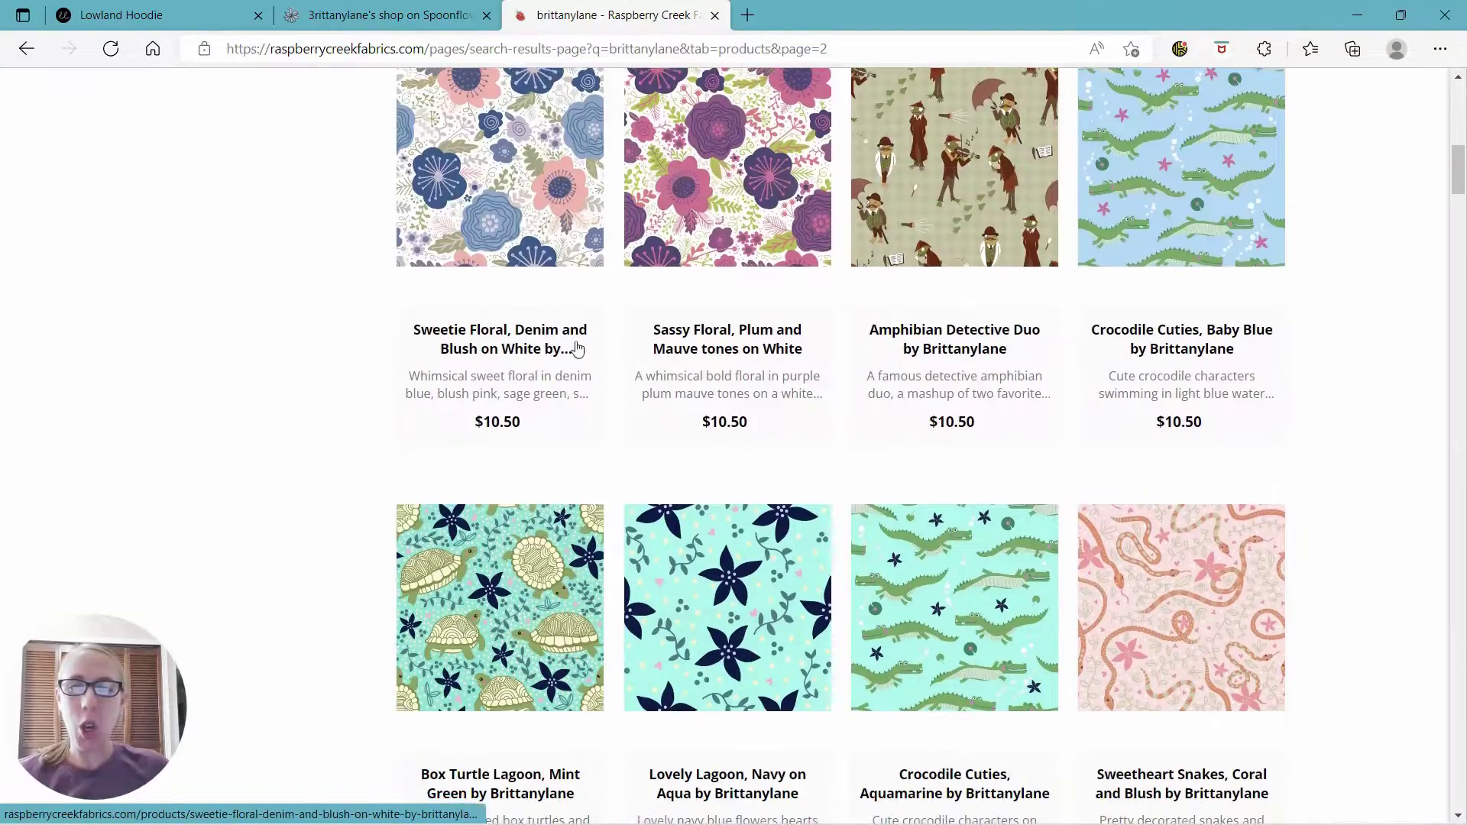
scroll(840, 663, "down", 20)
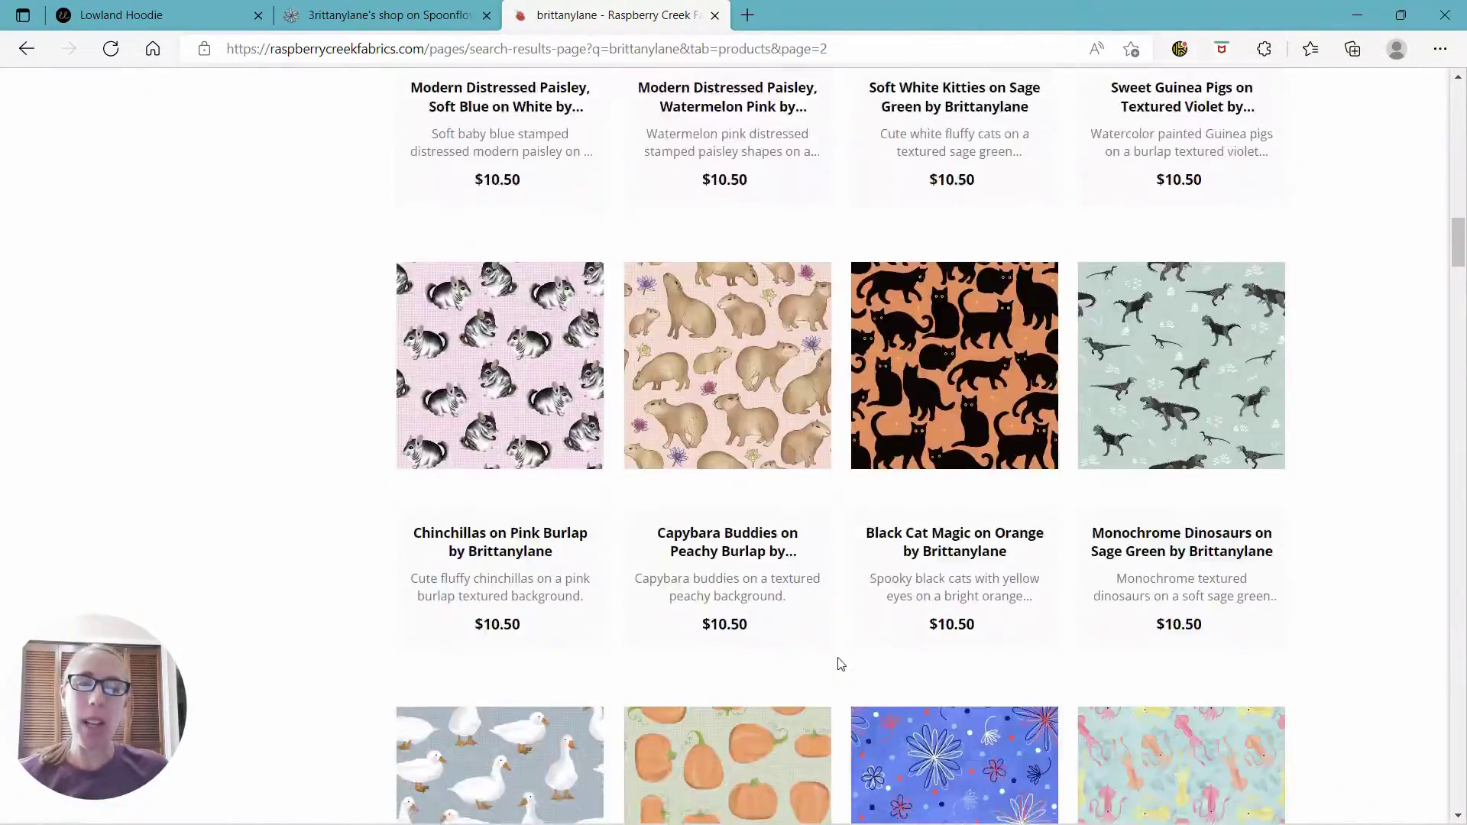
scroll(840, 663, "down", 17)
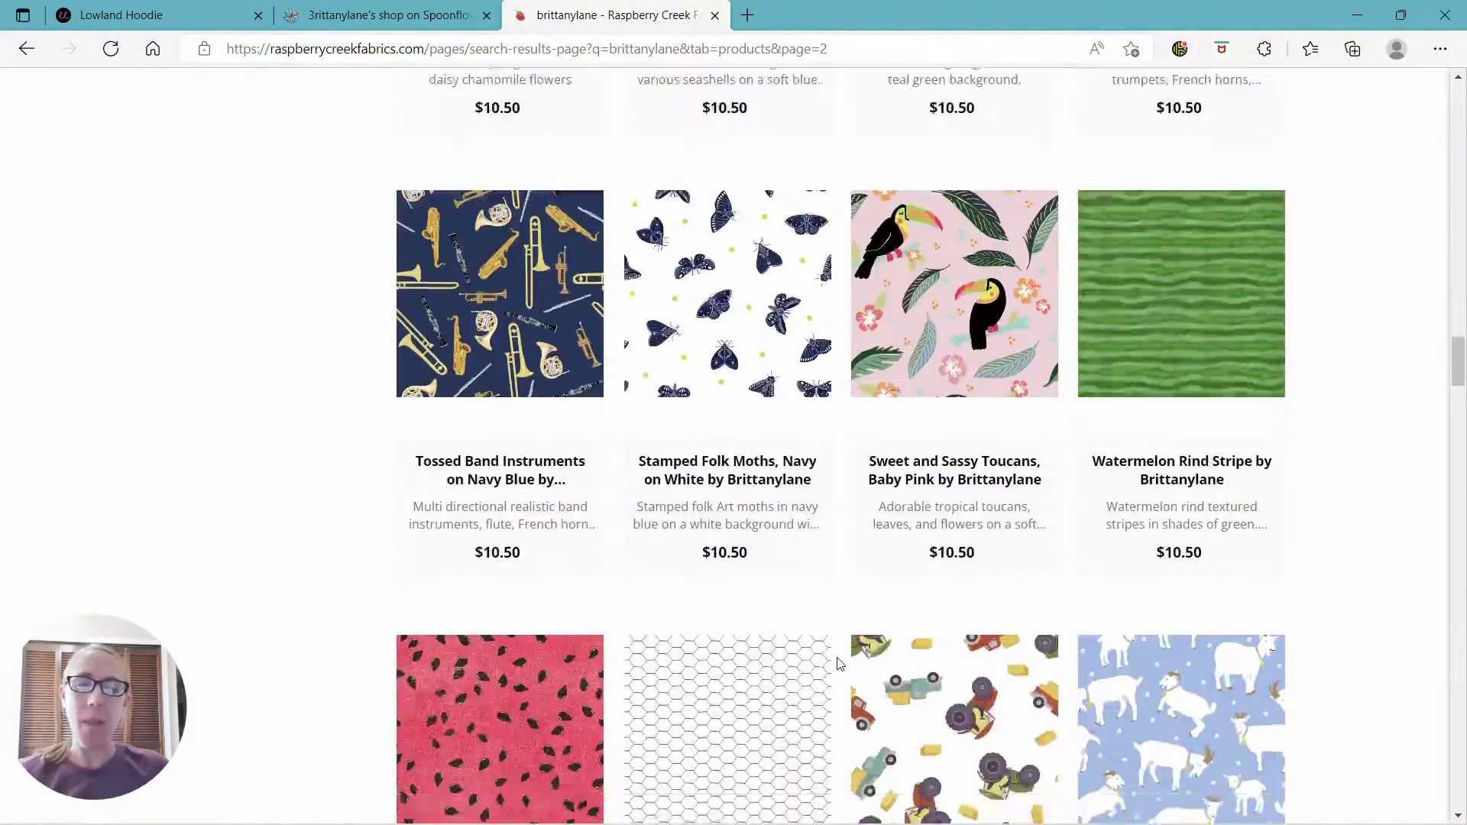
- Look through the second page of the designer's fabric prints, from the band instruments print to the end and back to the first rows
scroll(840, 663, "down", 20)
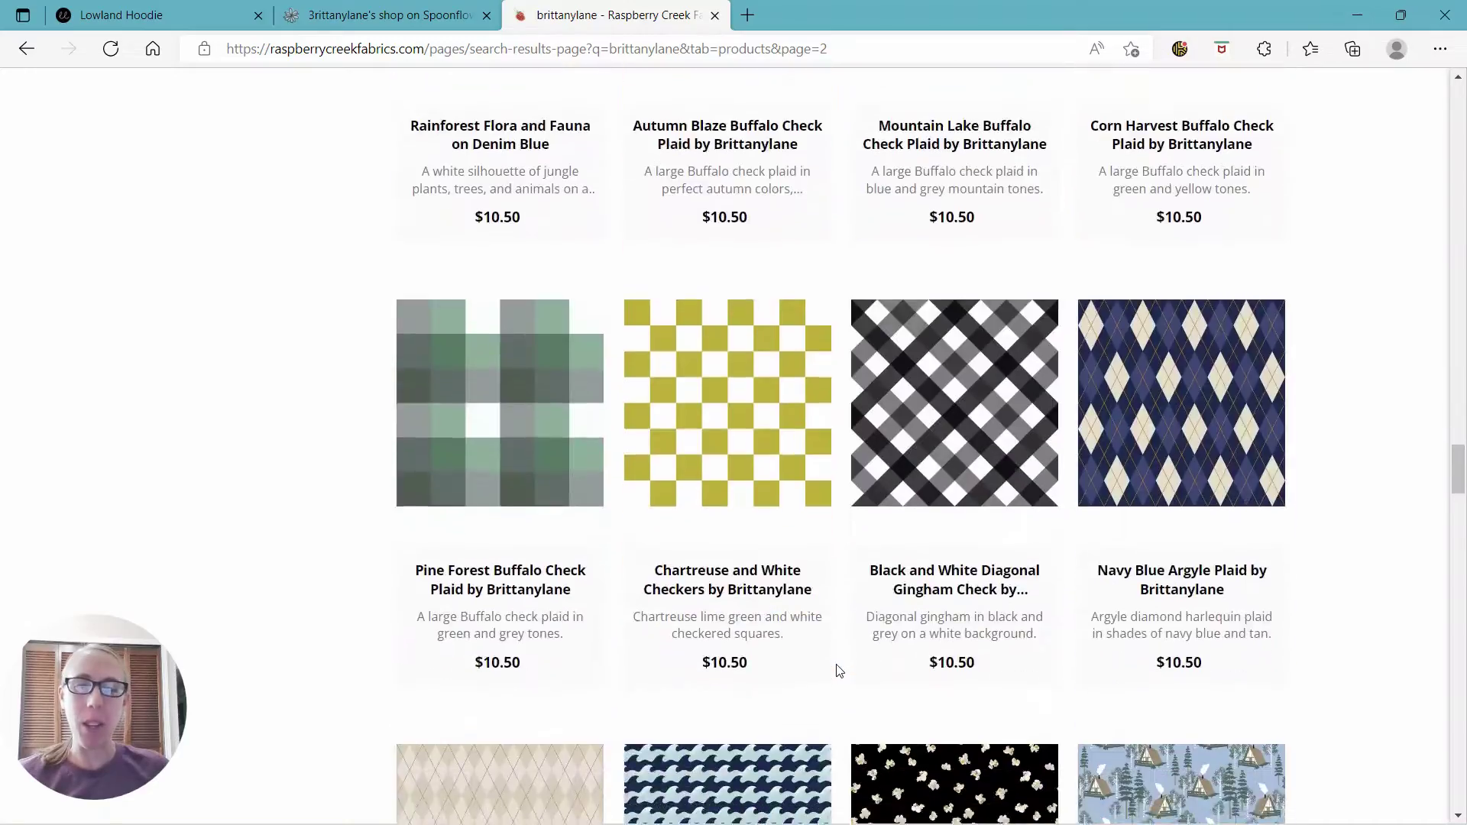
scroll(840, 672, "down", 20)
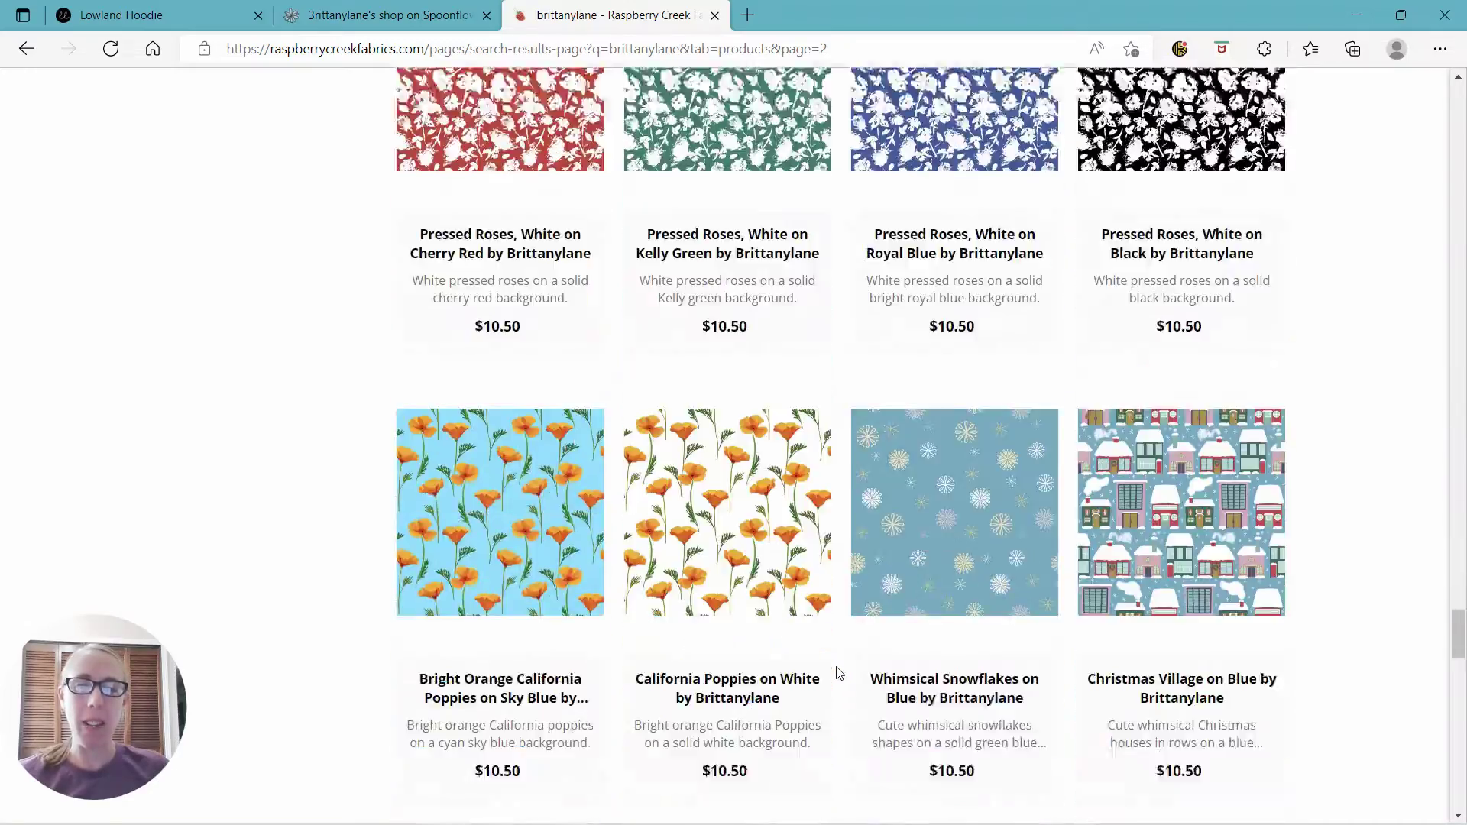
scroll(909, 627, "down", 8)
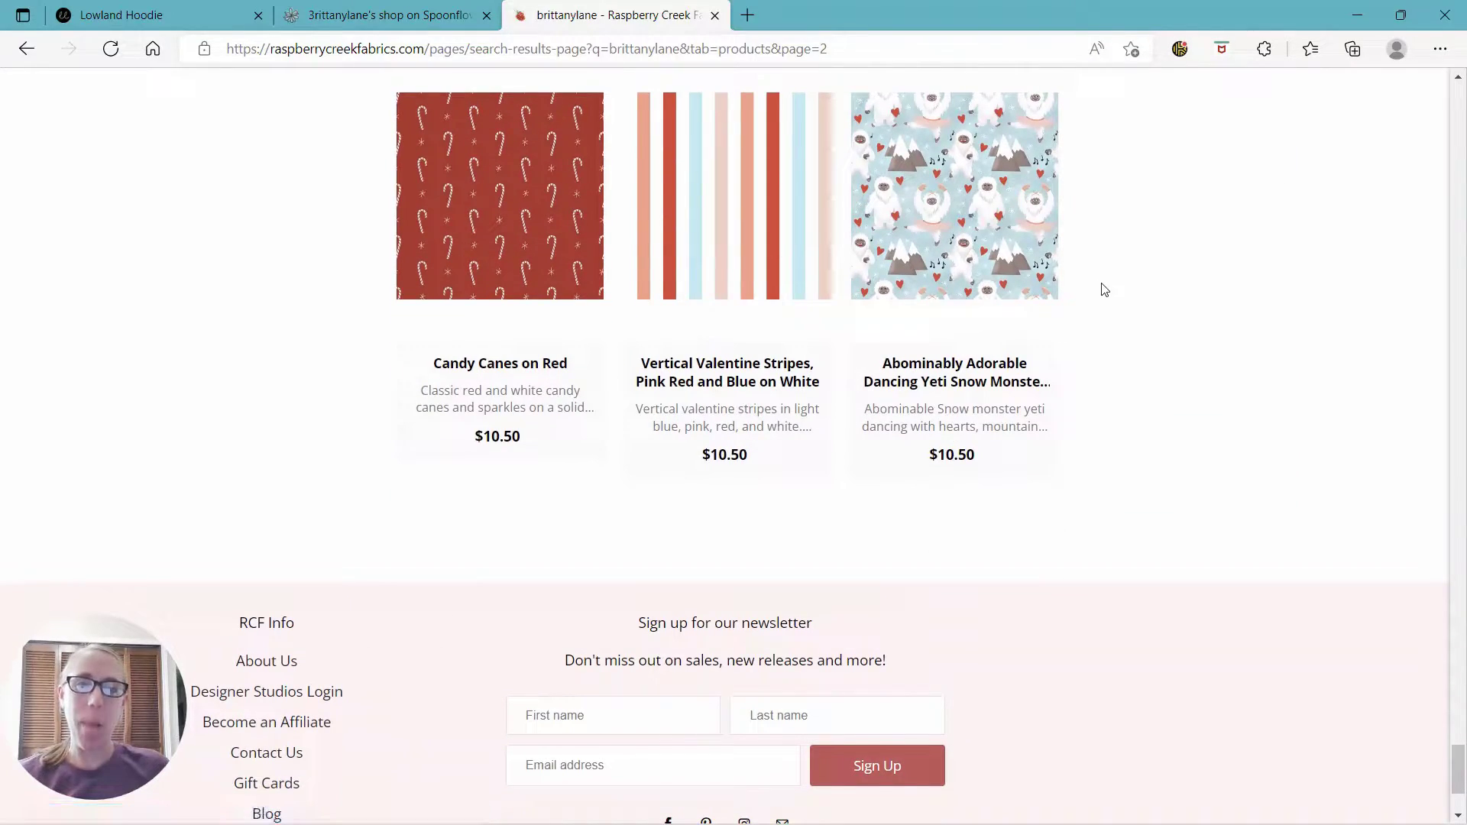
scroll(1105, 286, "up", 1)
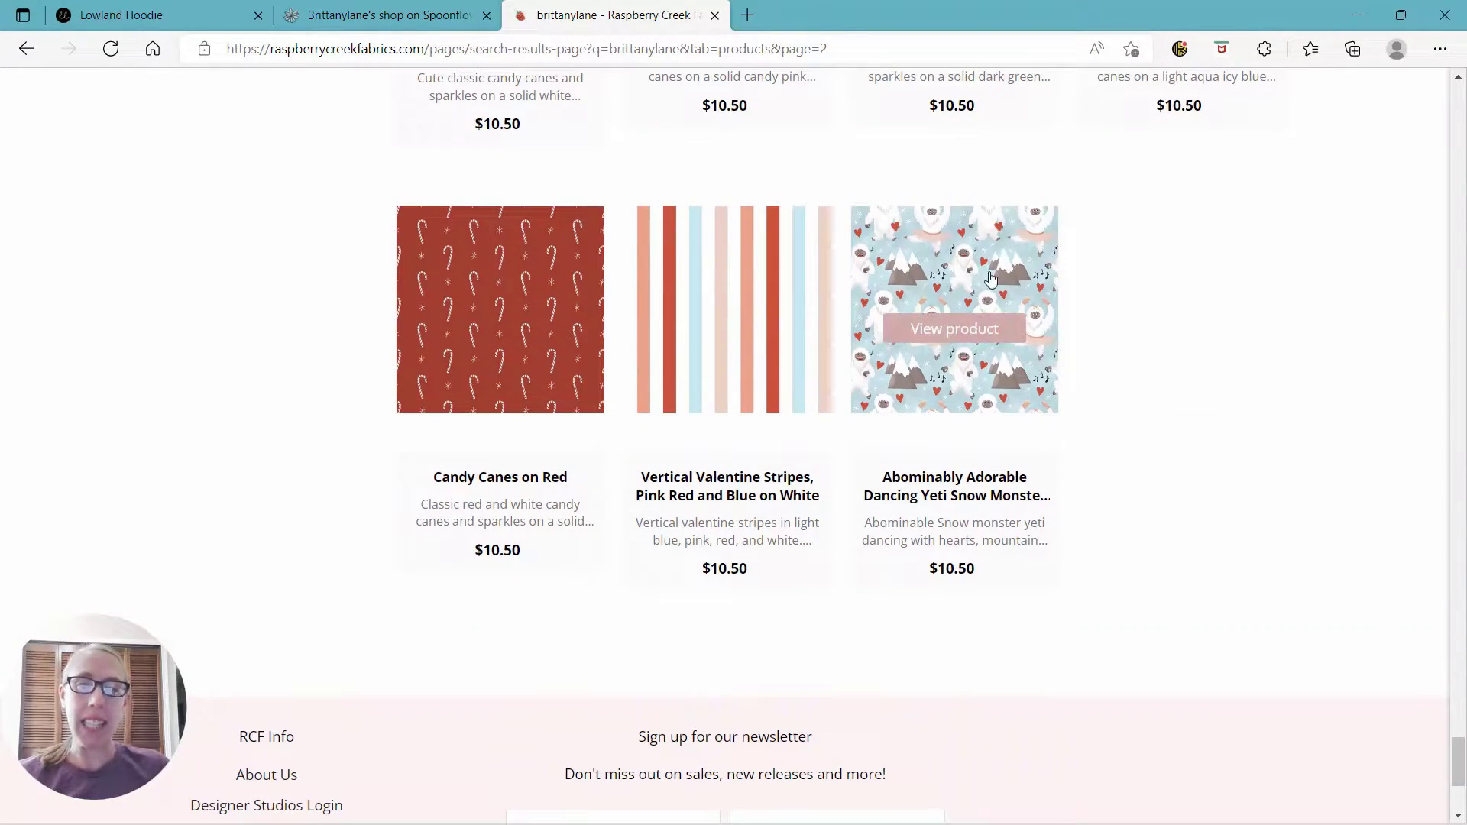
scroll(1270, 269, "up", 8)
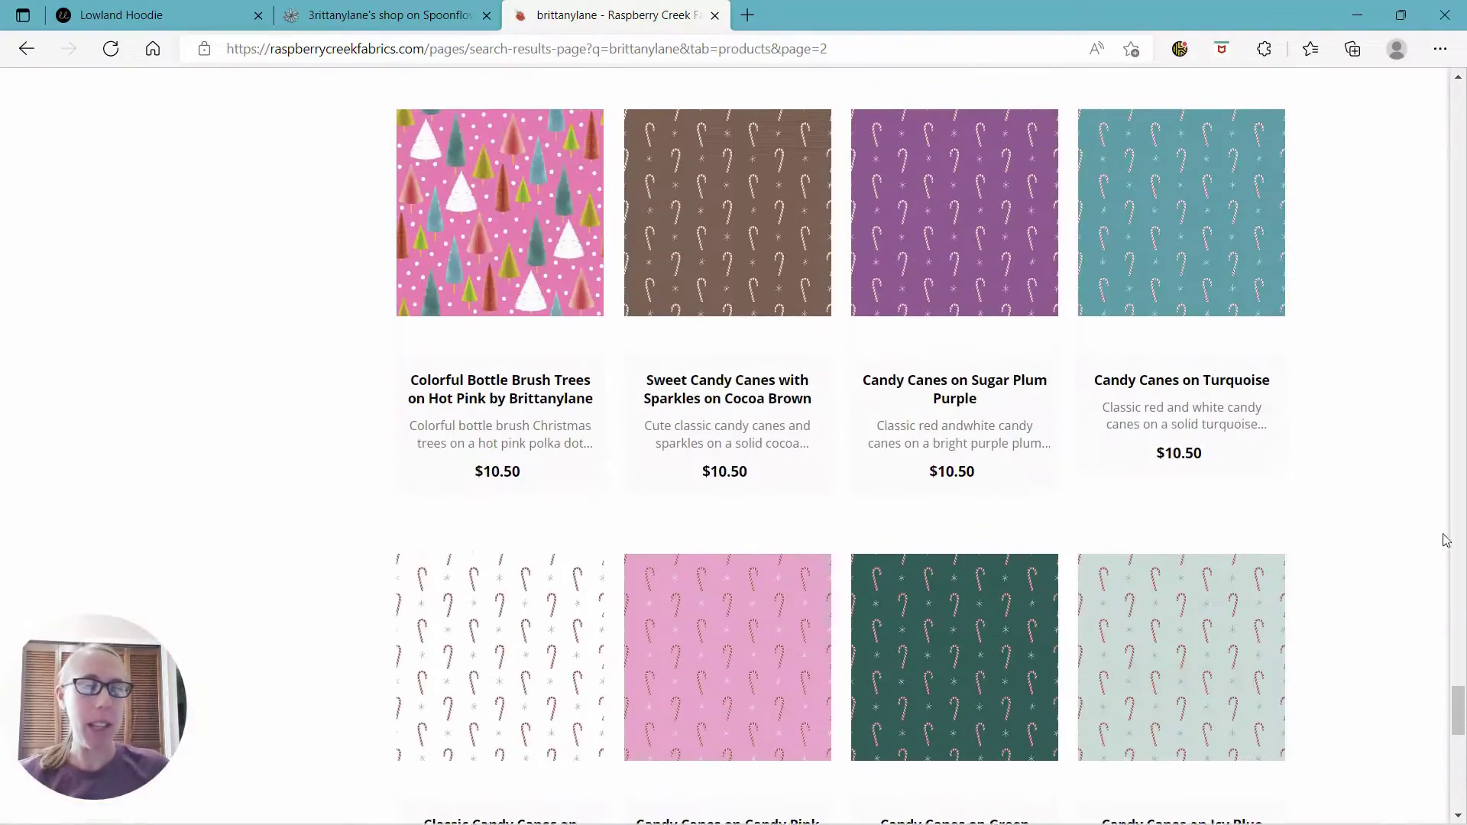
left_click_drag(1459, 701, 1464, 120)
left_click_drag(1460, 440, 1455, 77)
scroll(897, 458, "down", 3)
scroll(896, 456, "down", 3)
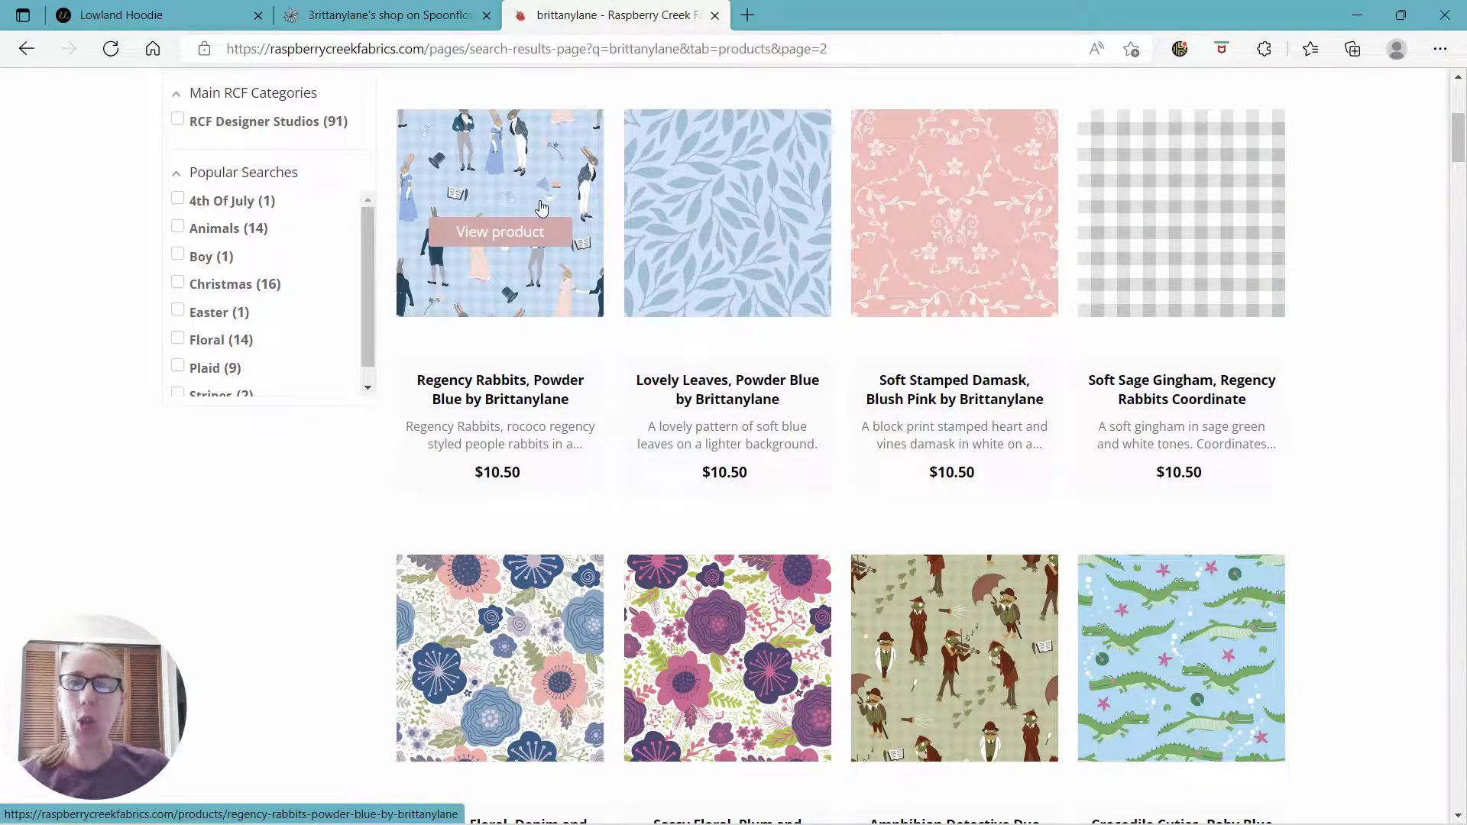
- Capture the Regency Rabbits, Powder Blue swatch with the Snipping Tool and copy the snip
mouse_move(973, 802)
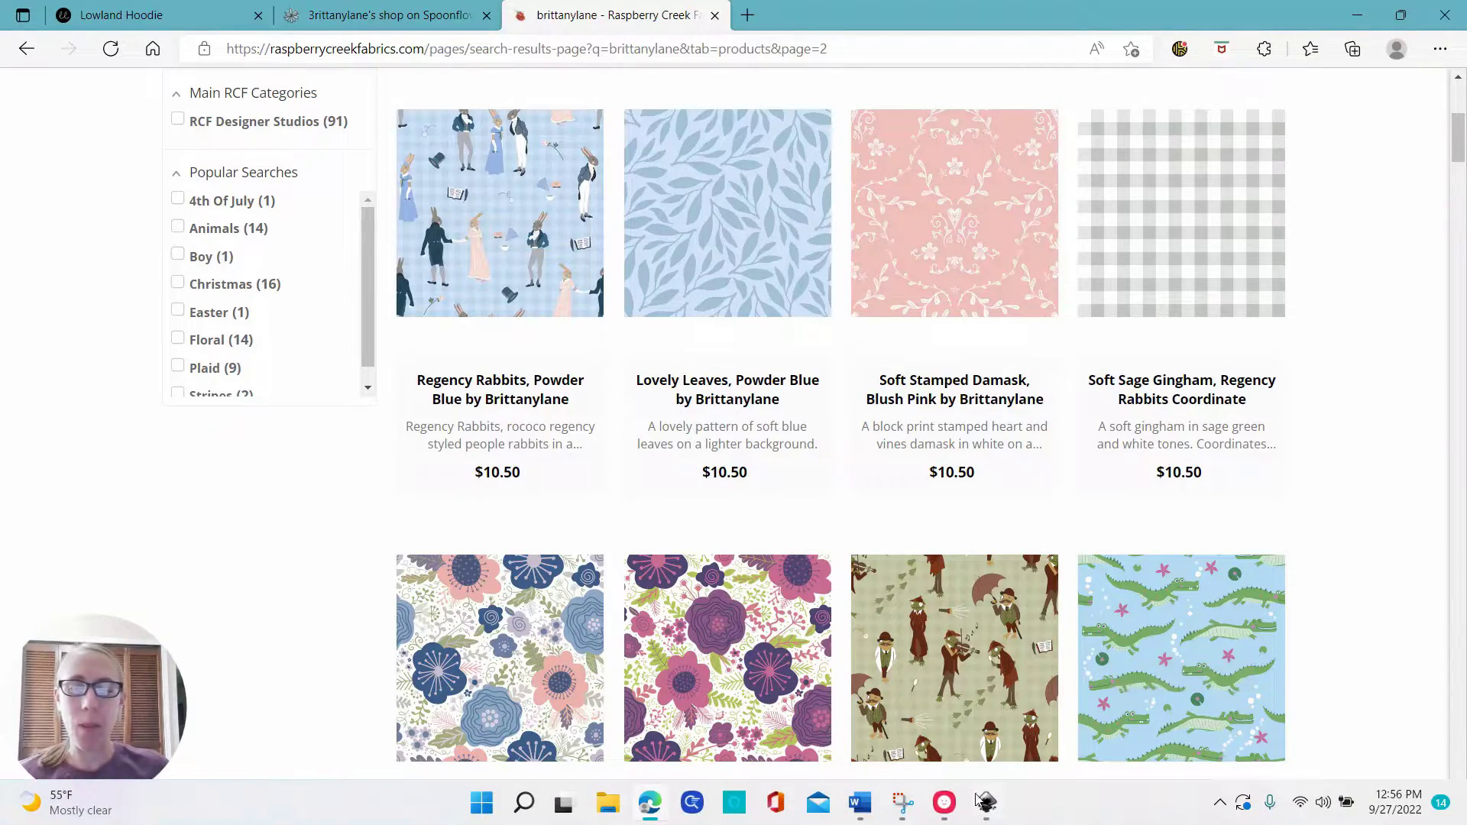
left_click(908, 814)
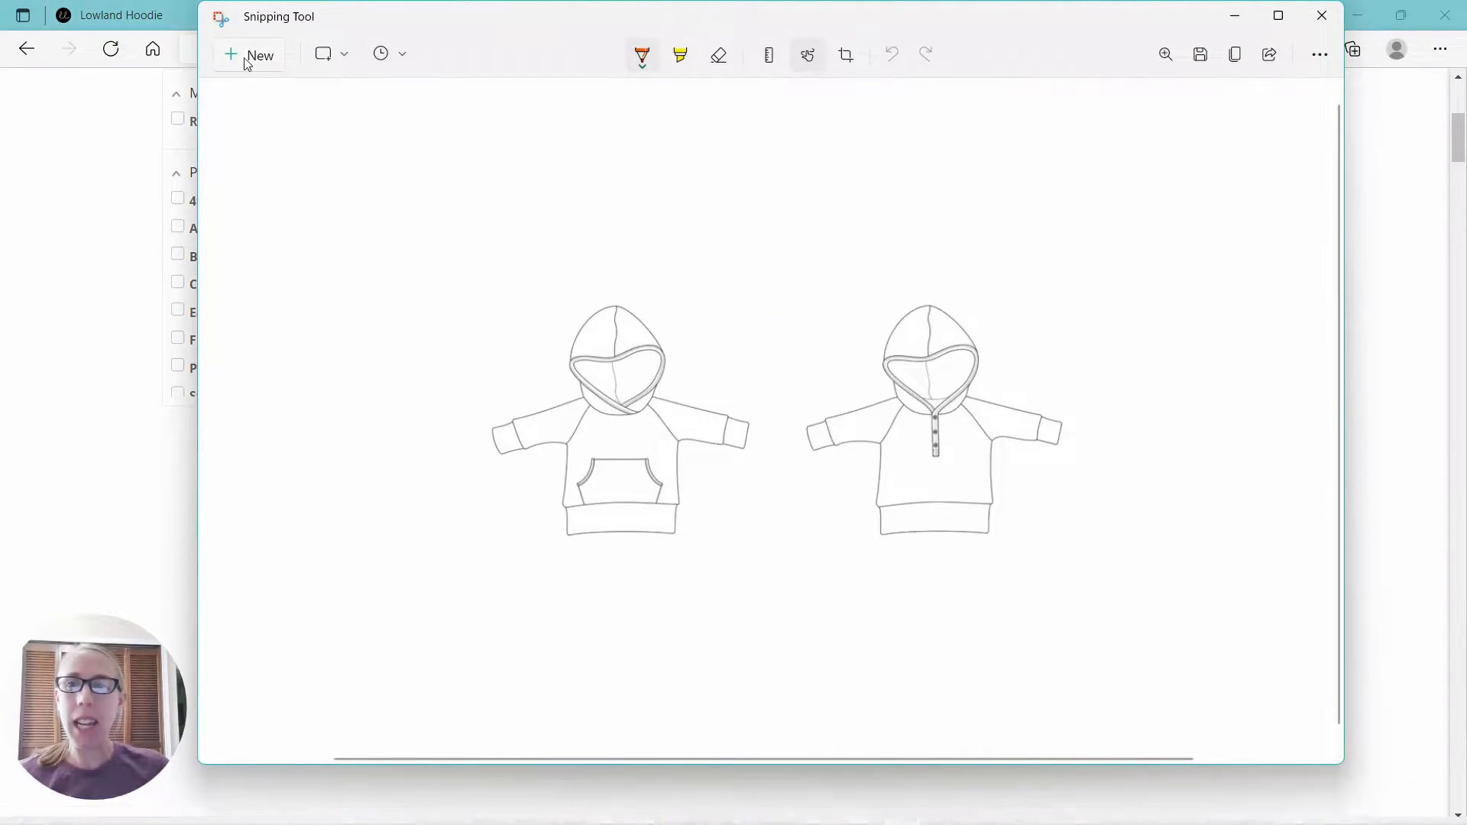
left_click(249, 54)
left_click_drag(398, 112, 604, 315)
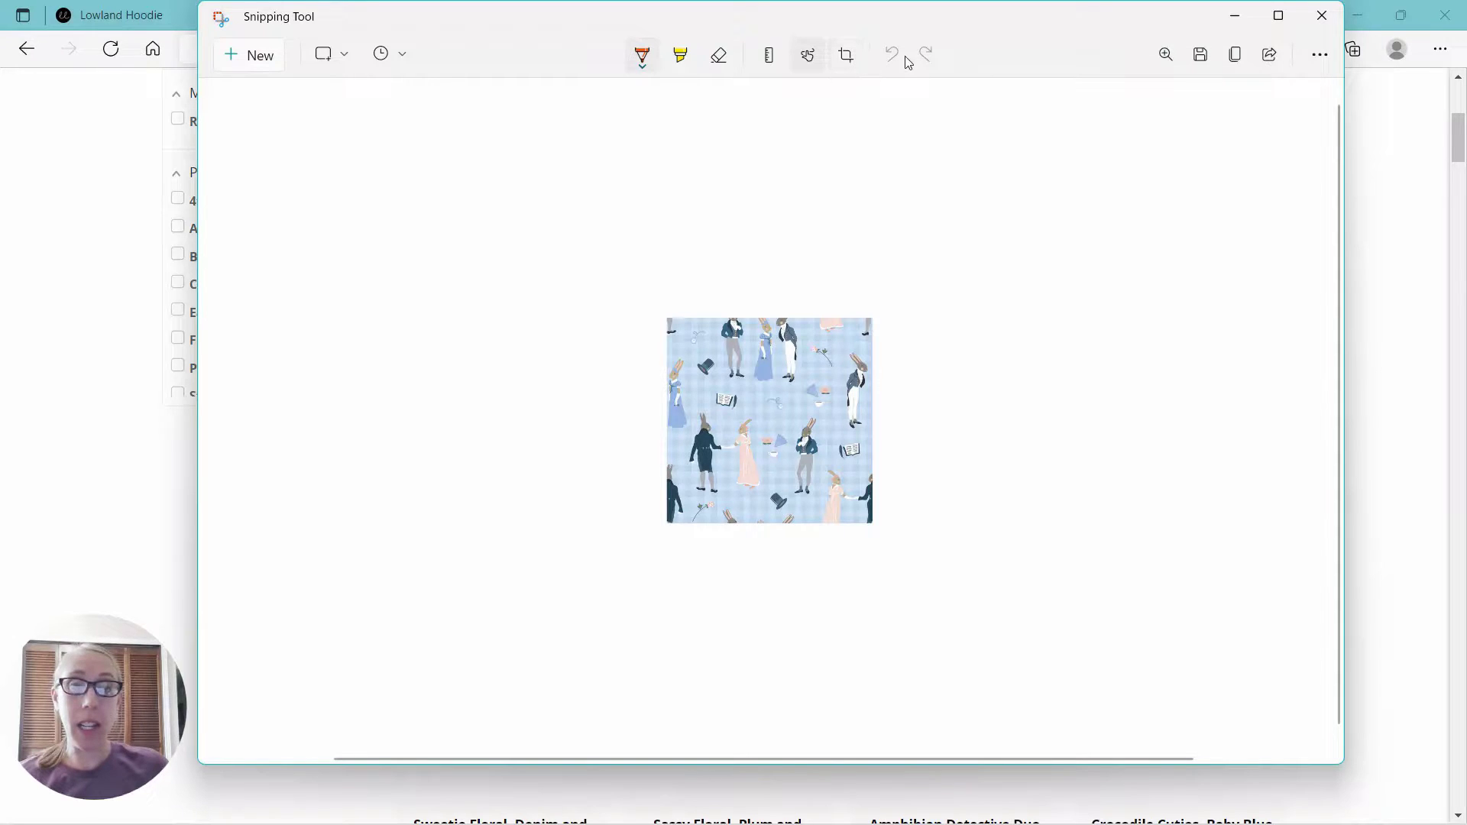
left_click(1235, 53)
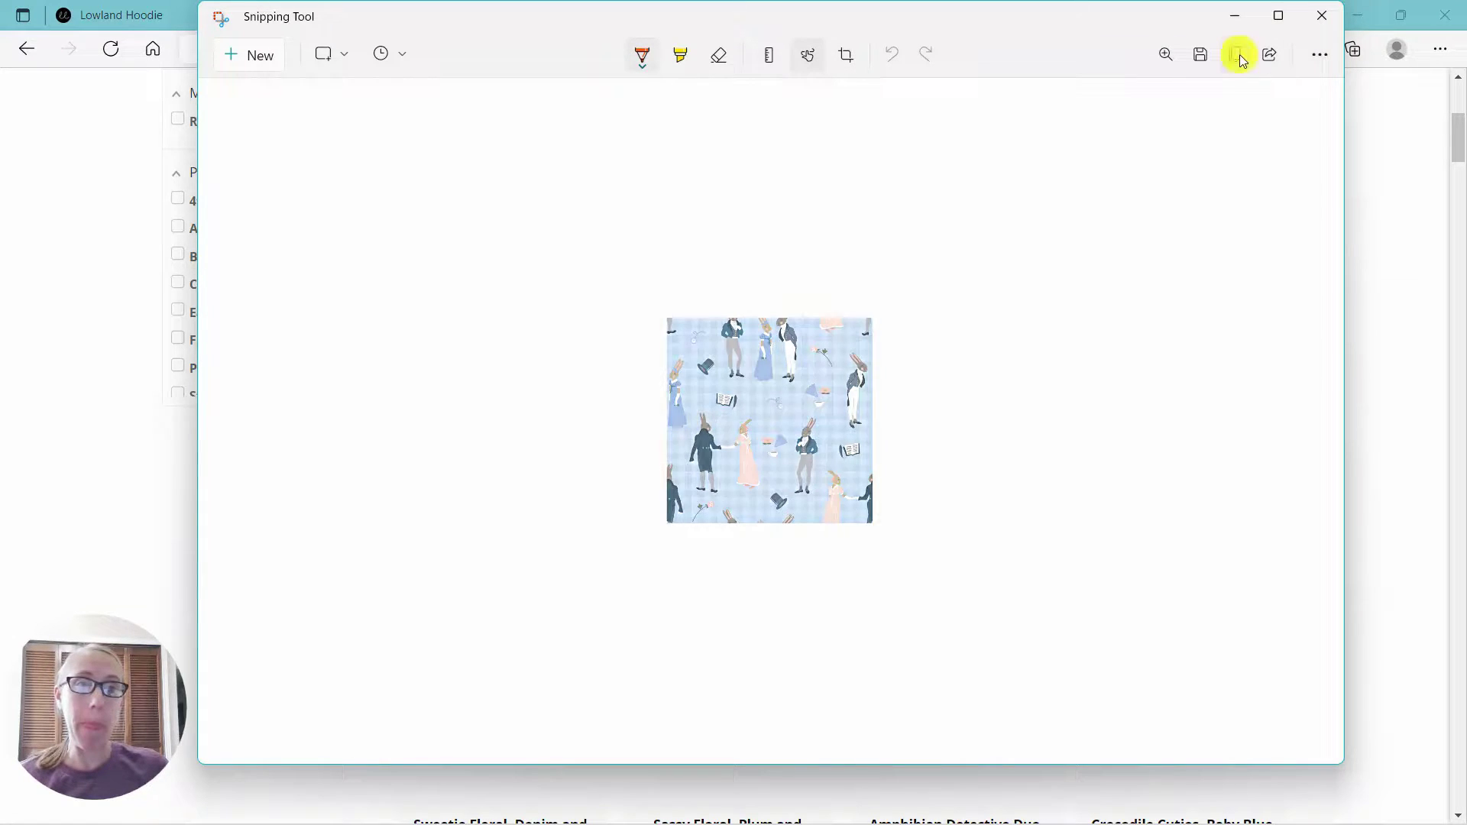
left_click(1234, 15)
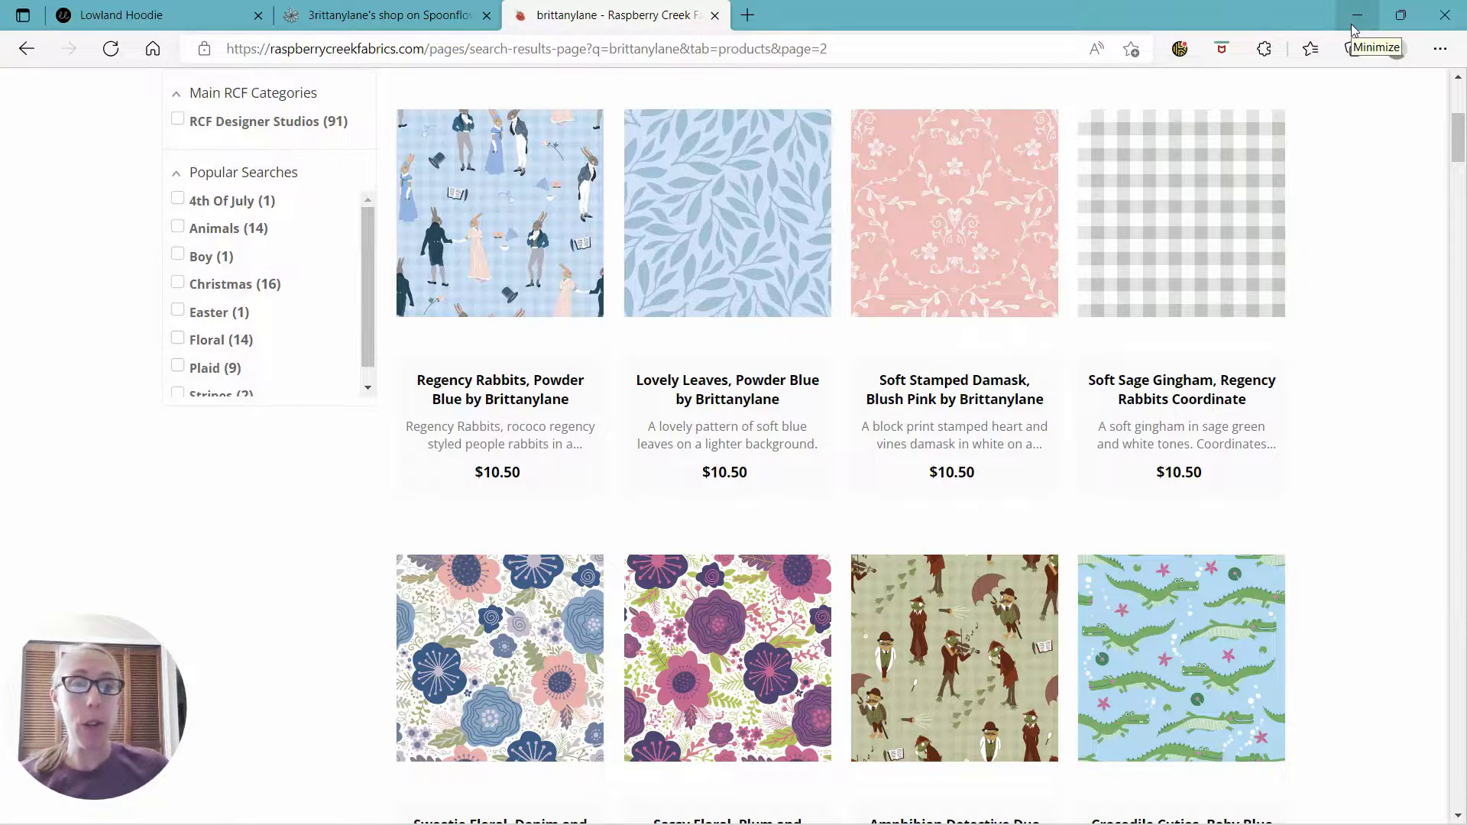
- Switch to Inkscape and paste the copied rabbit print onto the page, placing it over the lower part of the buttoned hoodie
mouse_move(776, 821)
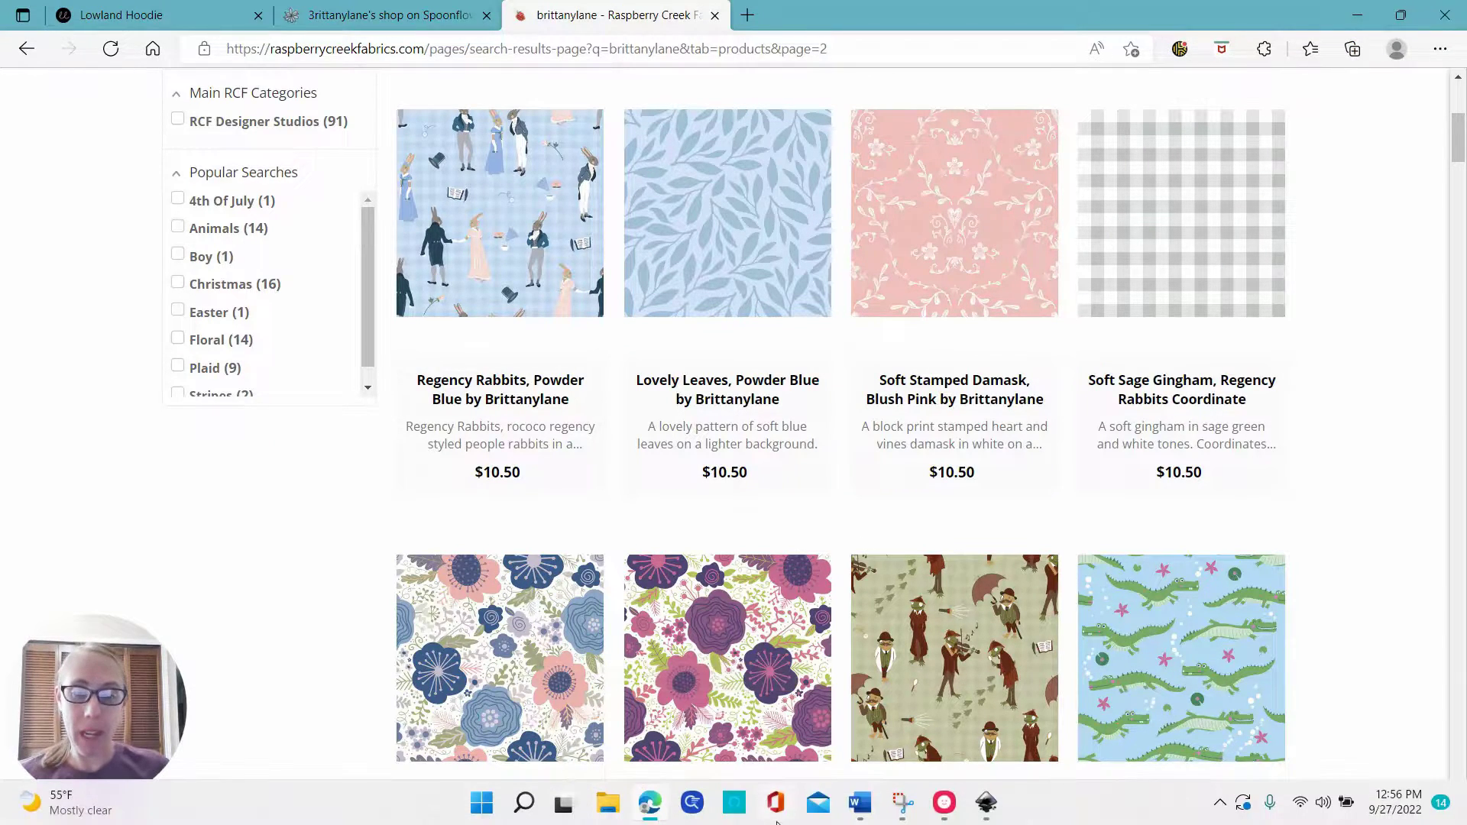
left_click(986, 802)
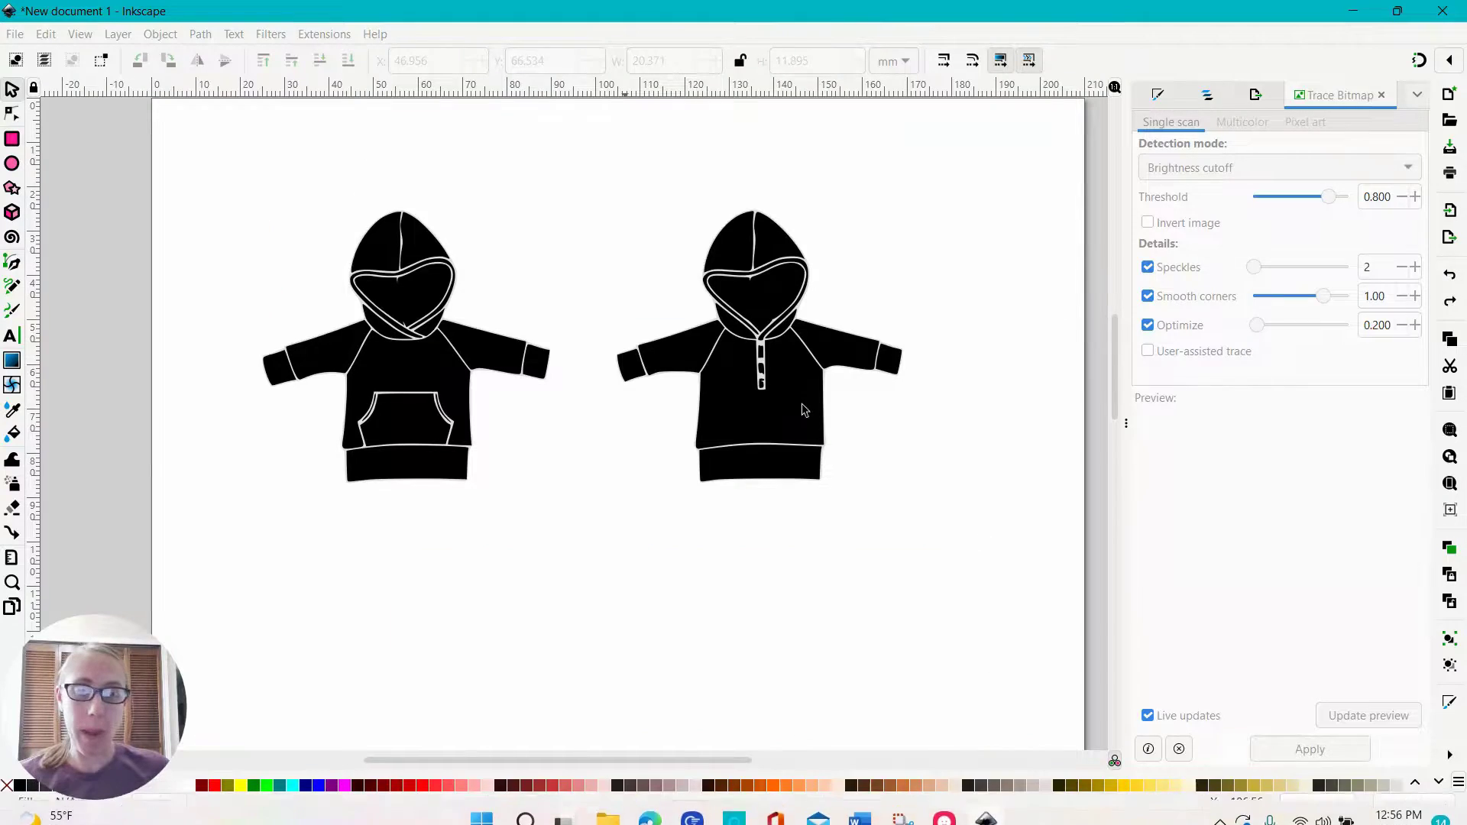
left_click(884, 212)
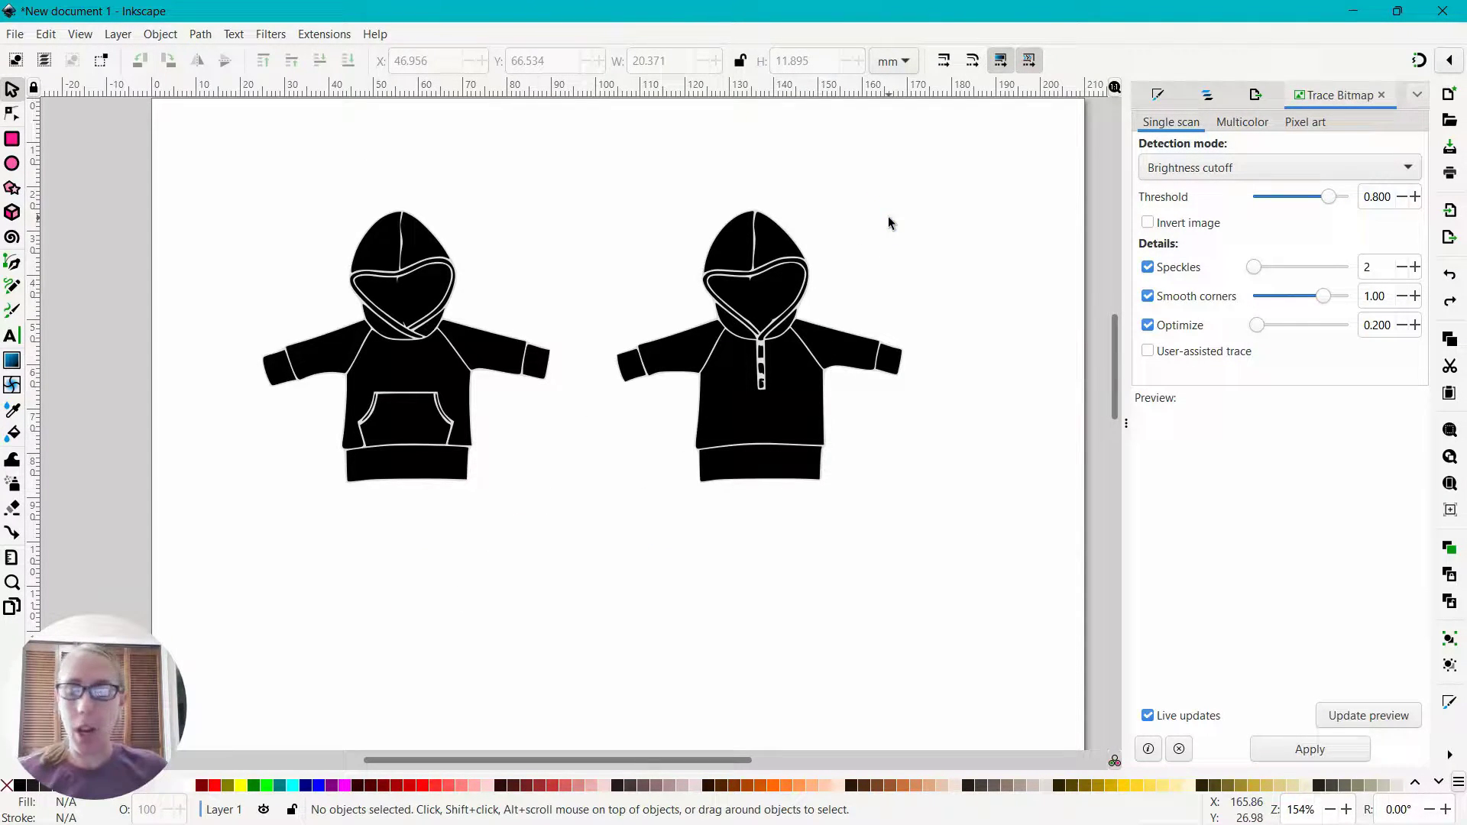
key("ctrl+v")
left_click_drag(886, 222, 888, 544)
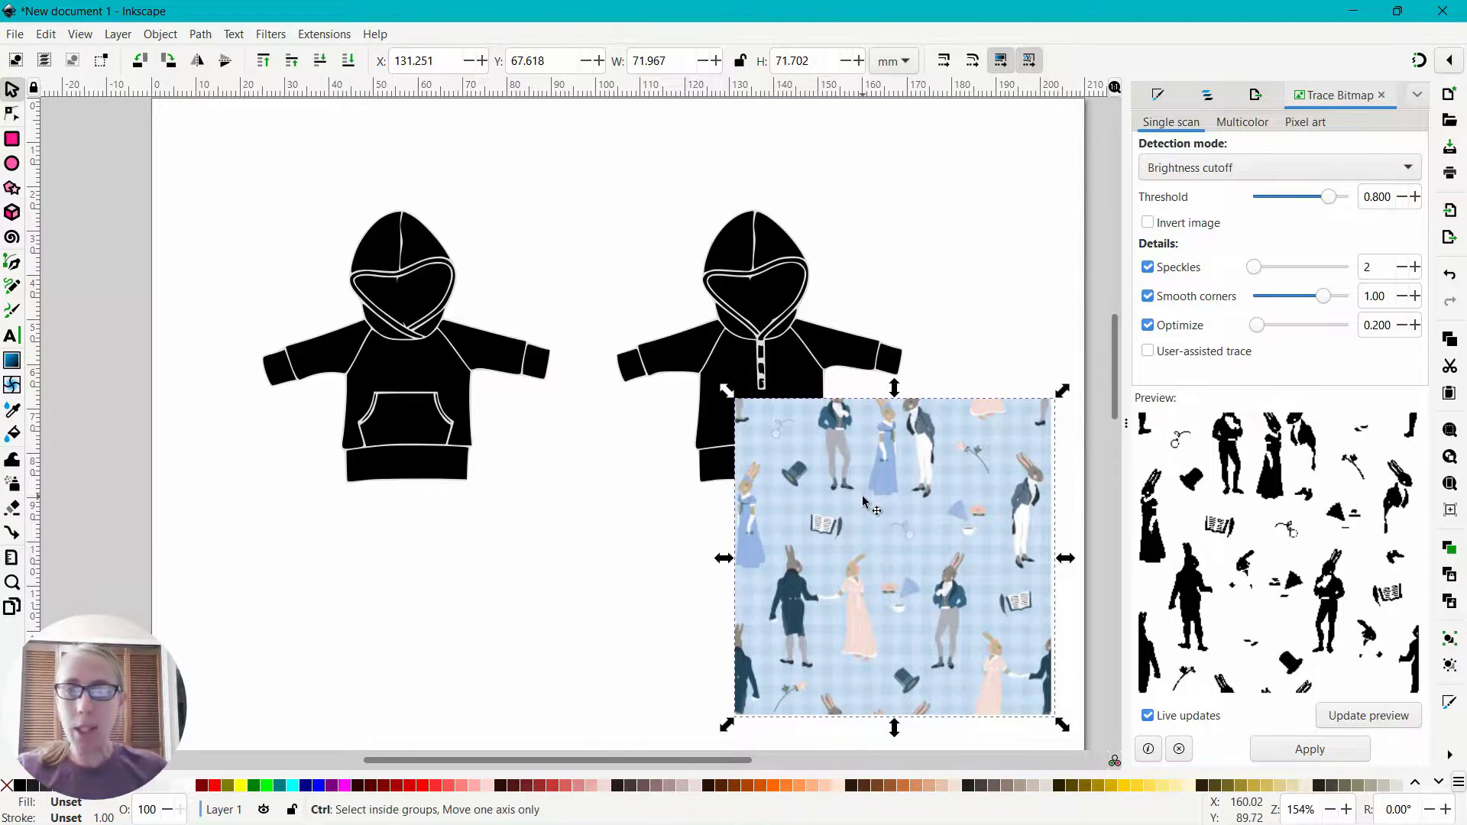
- Delete the original hoodie line-drawing image below the traced hoodies
scroll(864, 496, "down", 3)
left_click(854, 675)
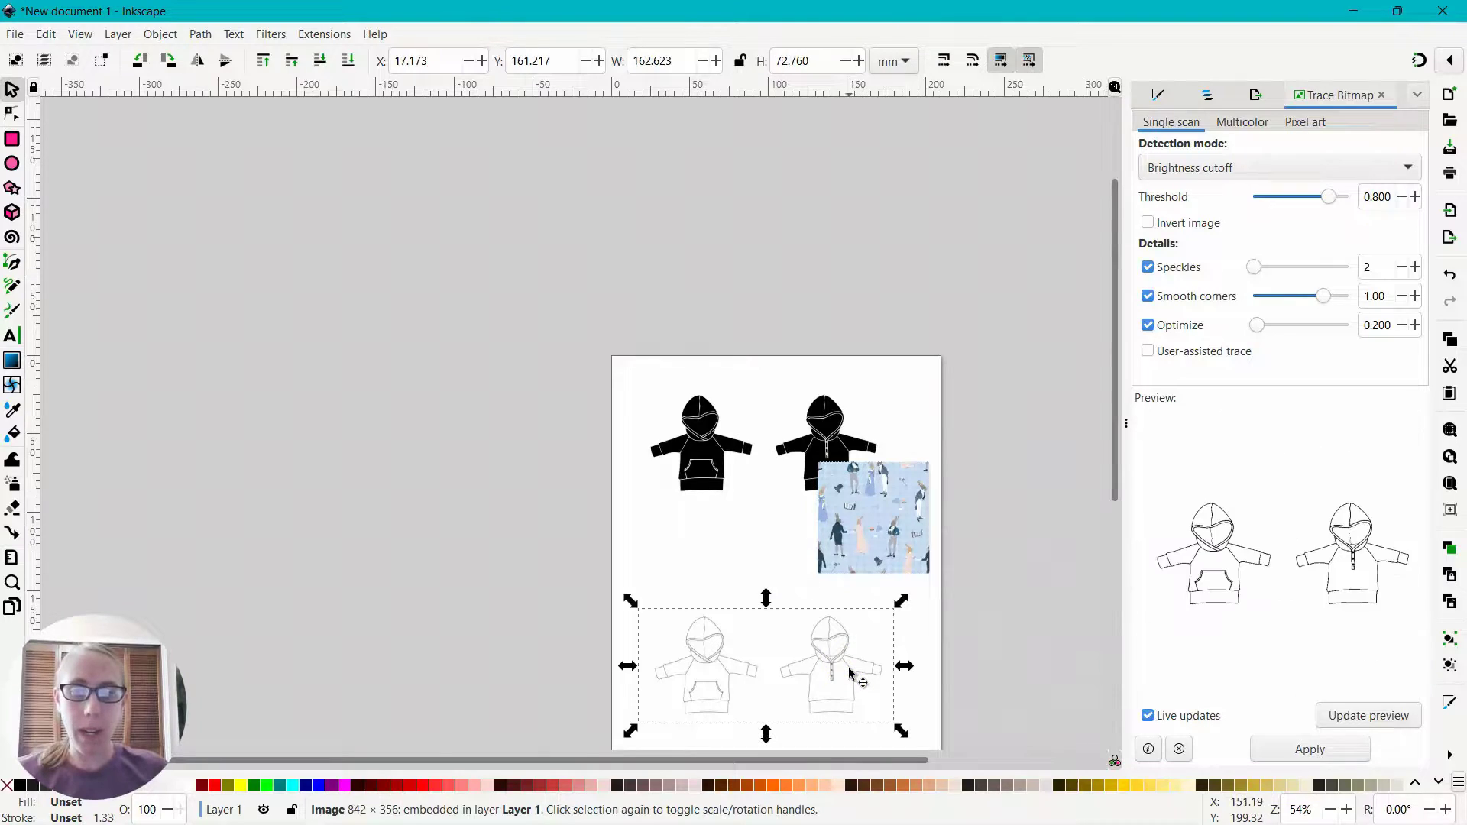
key("Delete")
- Move the rabbit print off the page beside the kangaroo-pocket hoodie and enlarge it to about 128 mm wide, keeping it selected
mouse_move(857, 520)
left_mouse_down()
mouse_move(514, 436)
mouse_move(410, 370)
mouse_move(416, 359)
left_mouse_up()
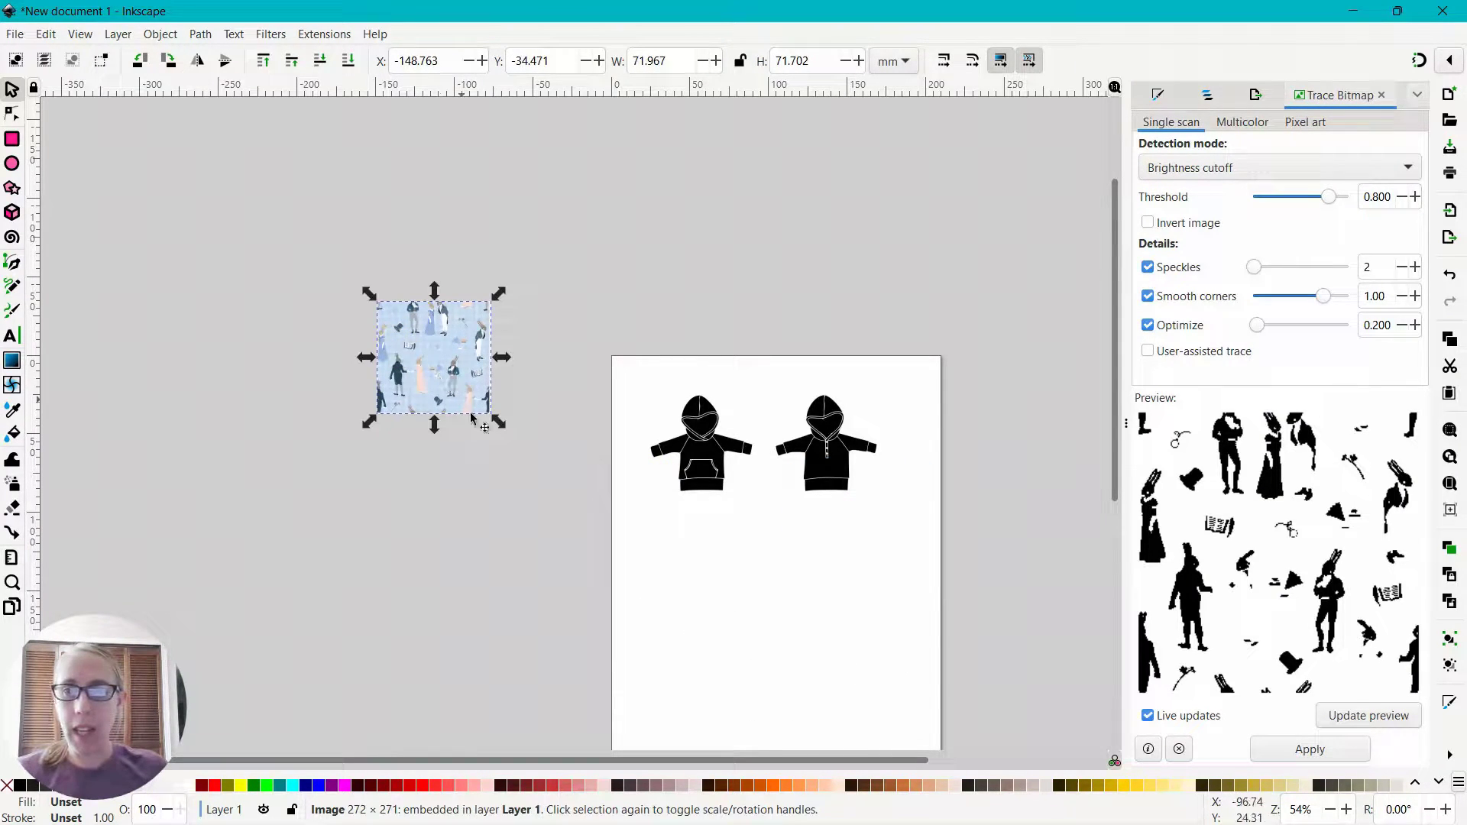
left_click_drag(500, 430, 605, 514)
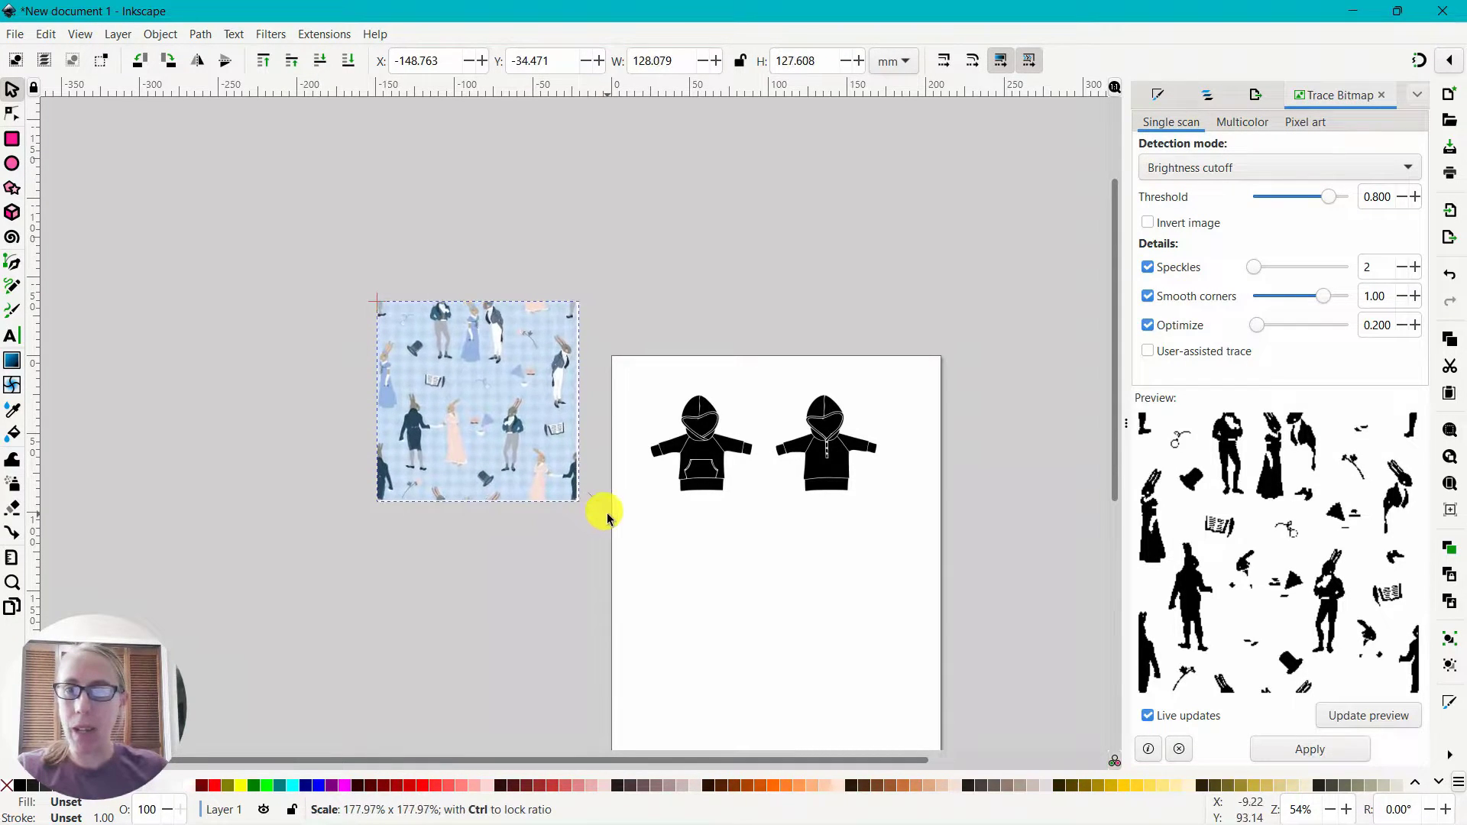
left_click(495, 411)
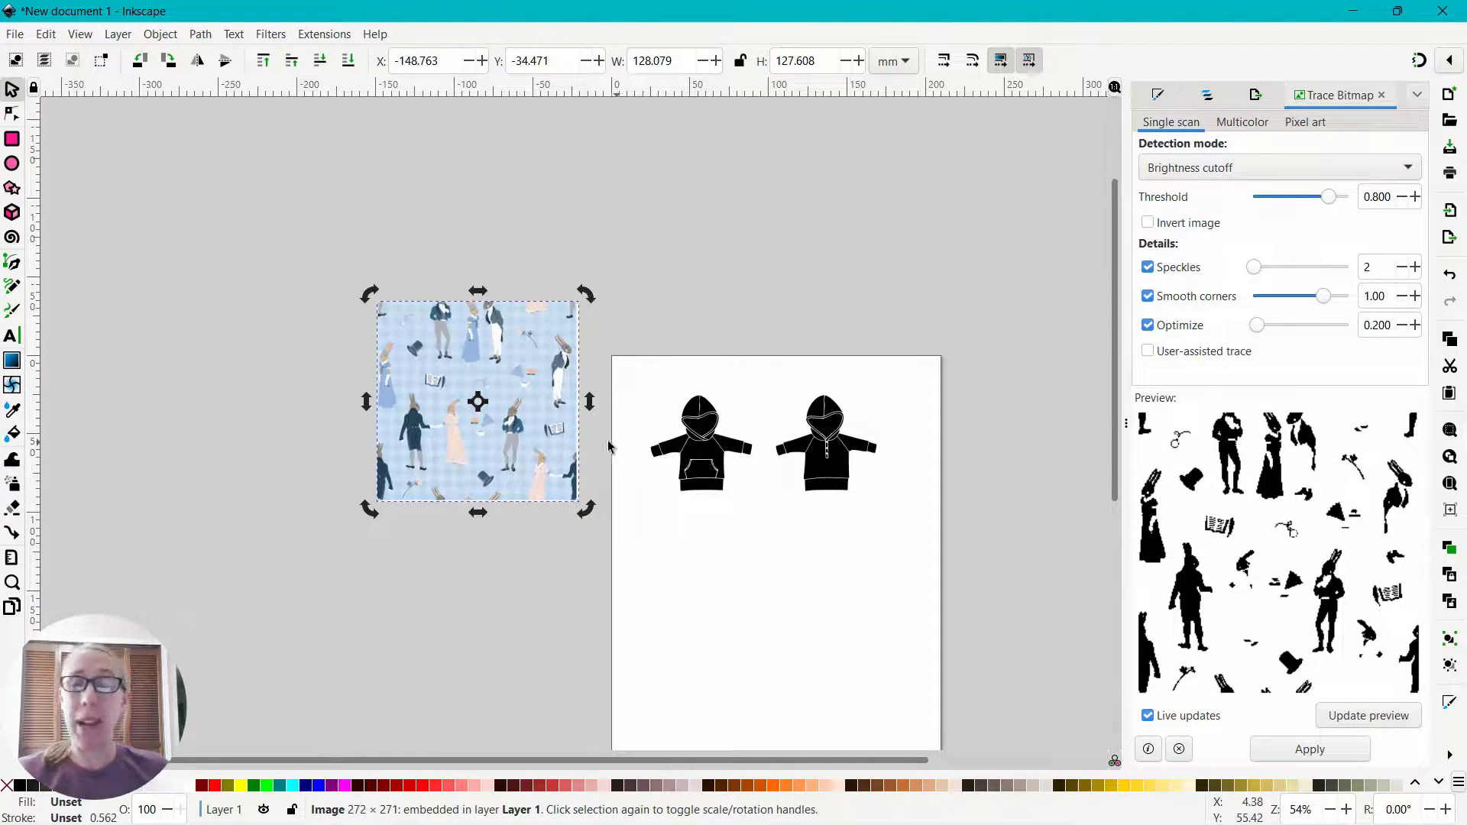
left_click(503, 200)
left_click(503, 342)
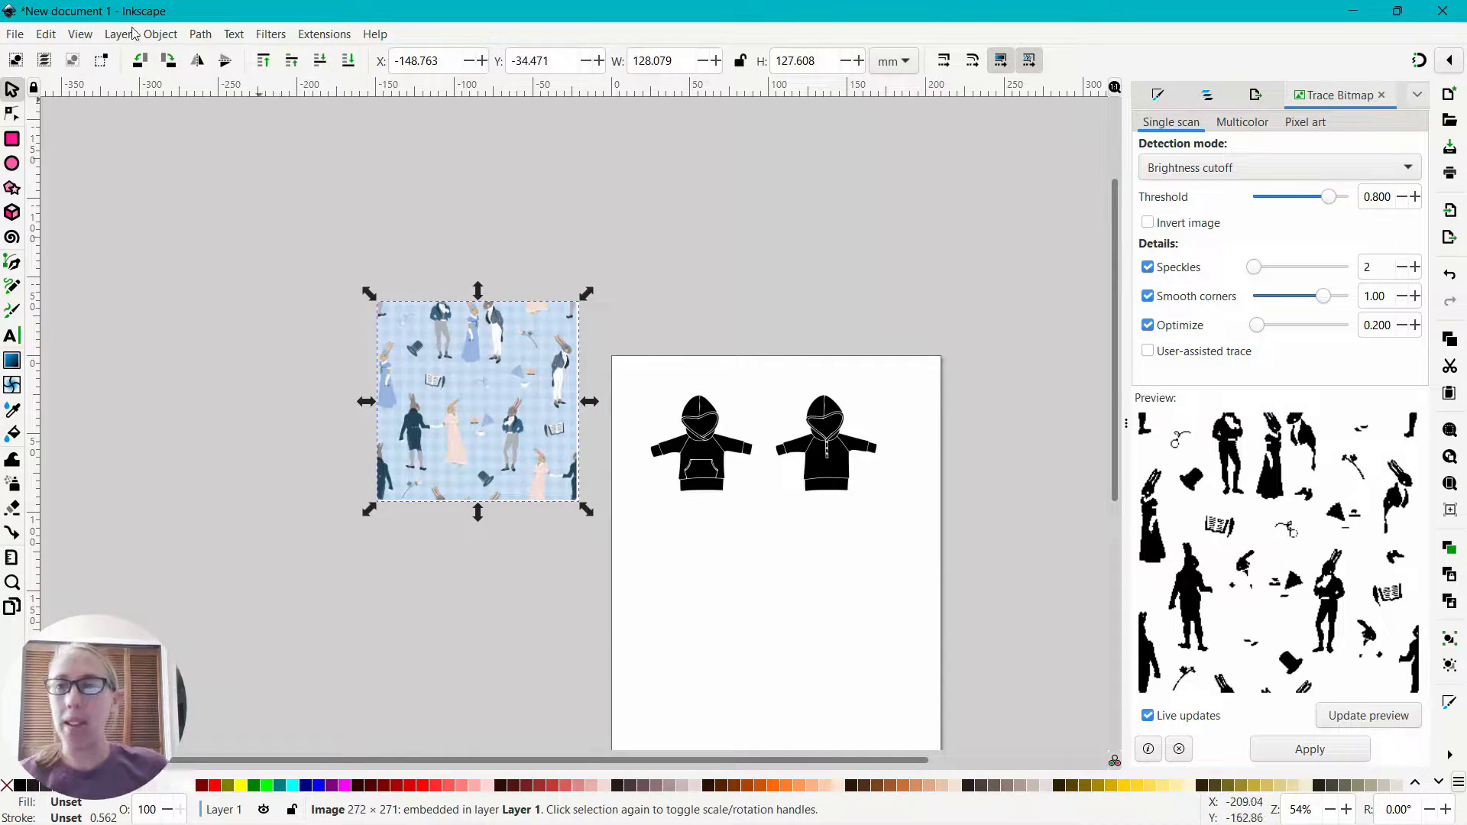
- Convert the enlarged rabbit print image into a pattern with Objects to Pattern
left_click(161, 35)
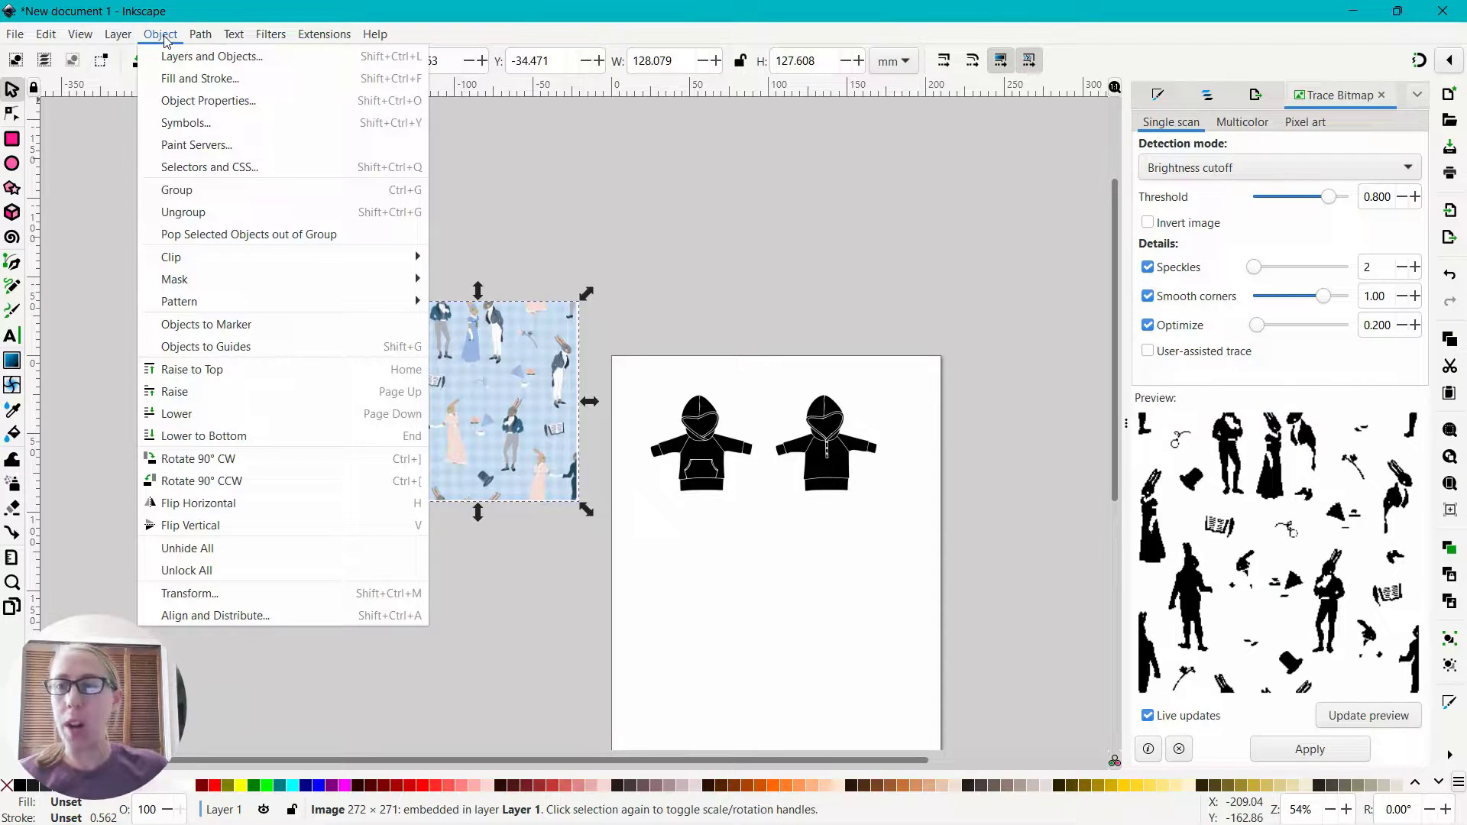
mouse_move(231, 310)
left_click(473, 302)
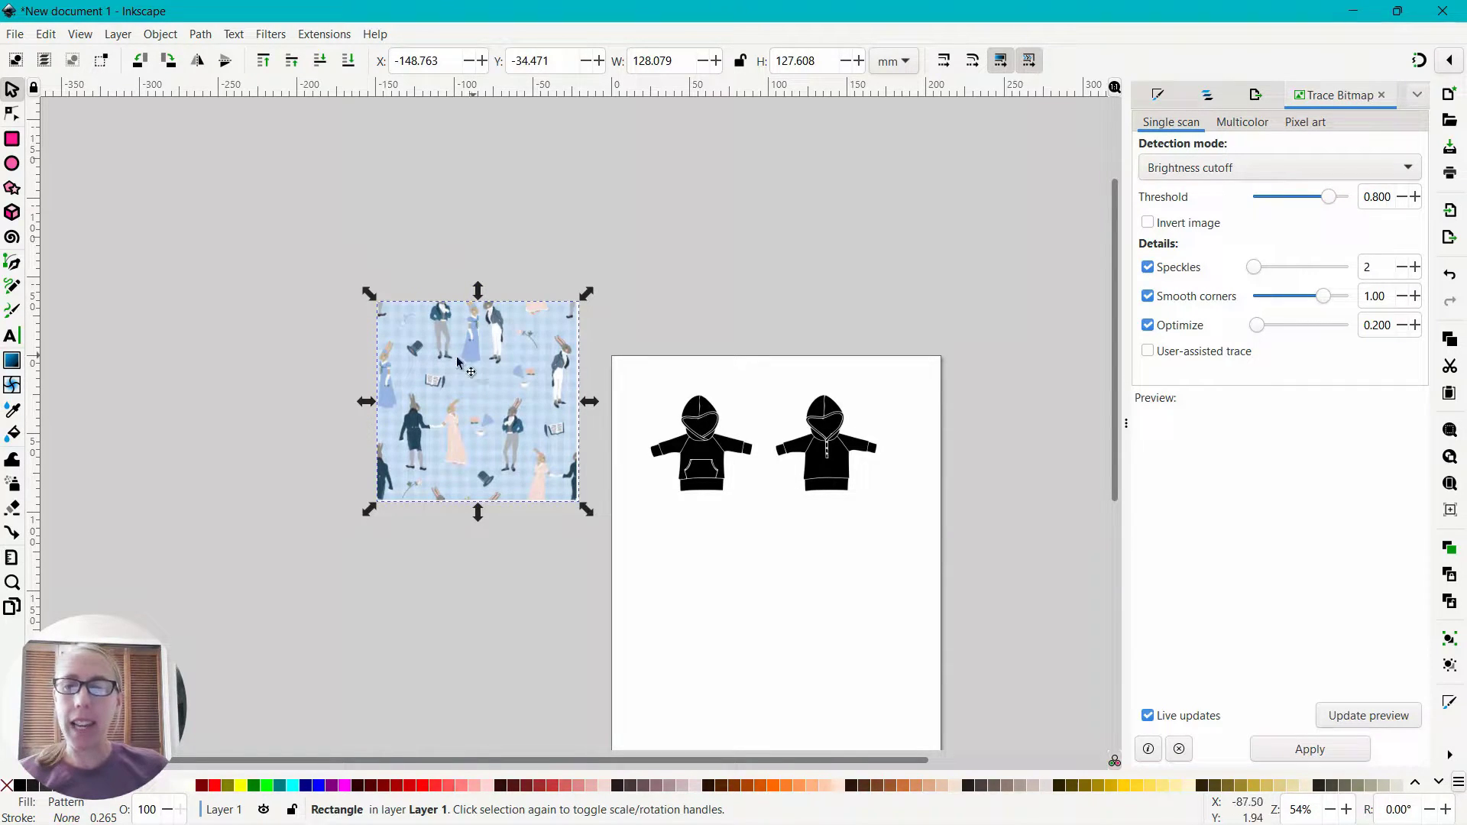
left_click(478, 371)
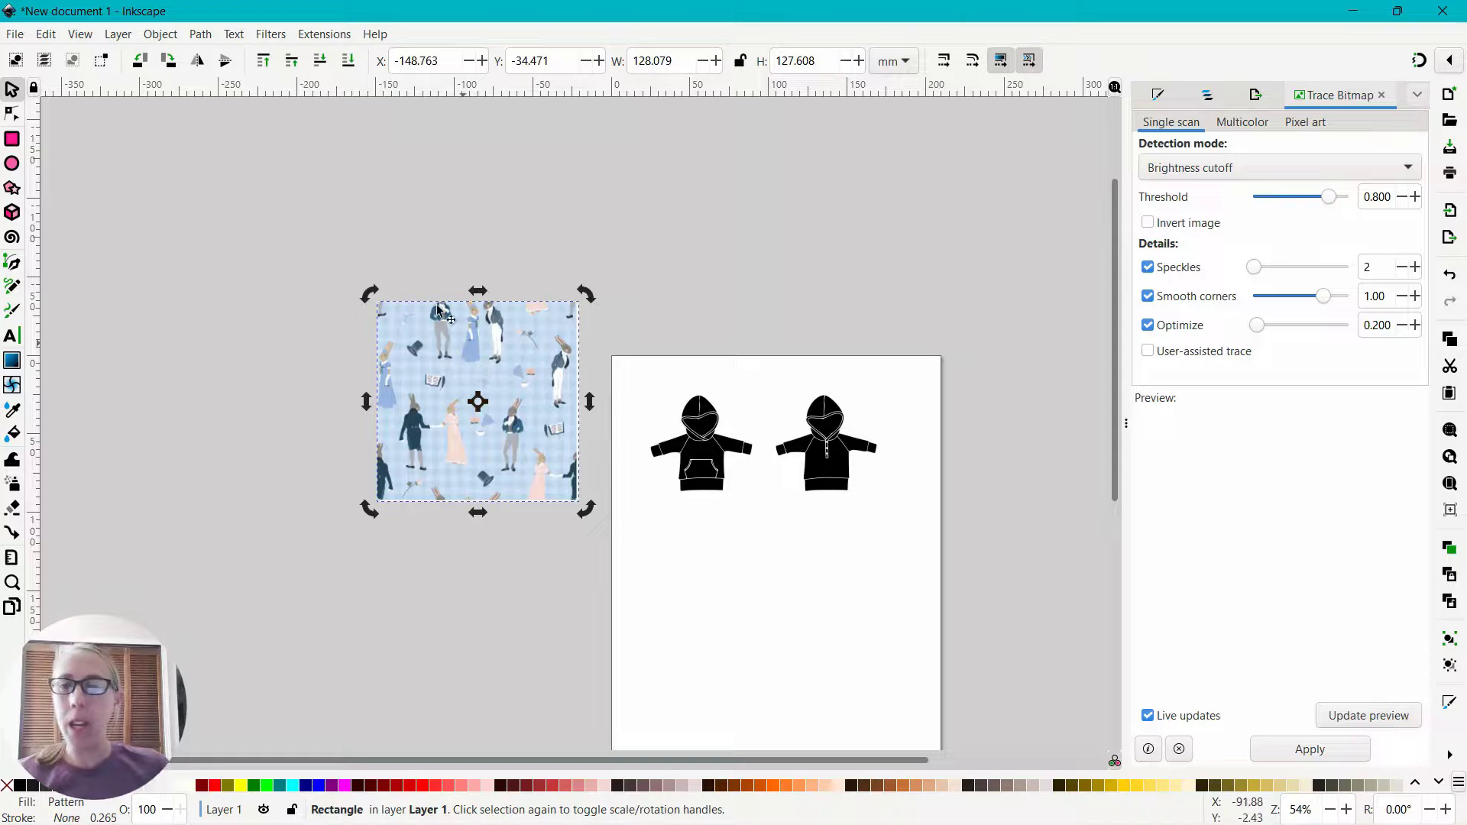
- Scale down the rabbit pattern fill inside its square with the Node tool until each repeat is about 28 mm wide
left_click(13, 114)
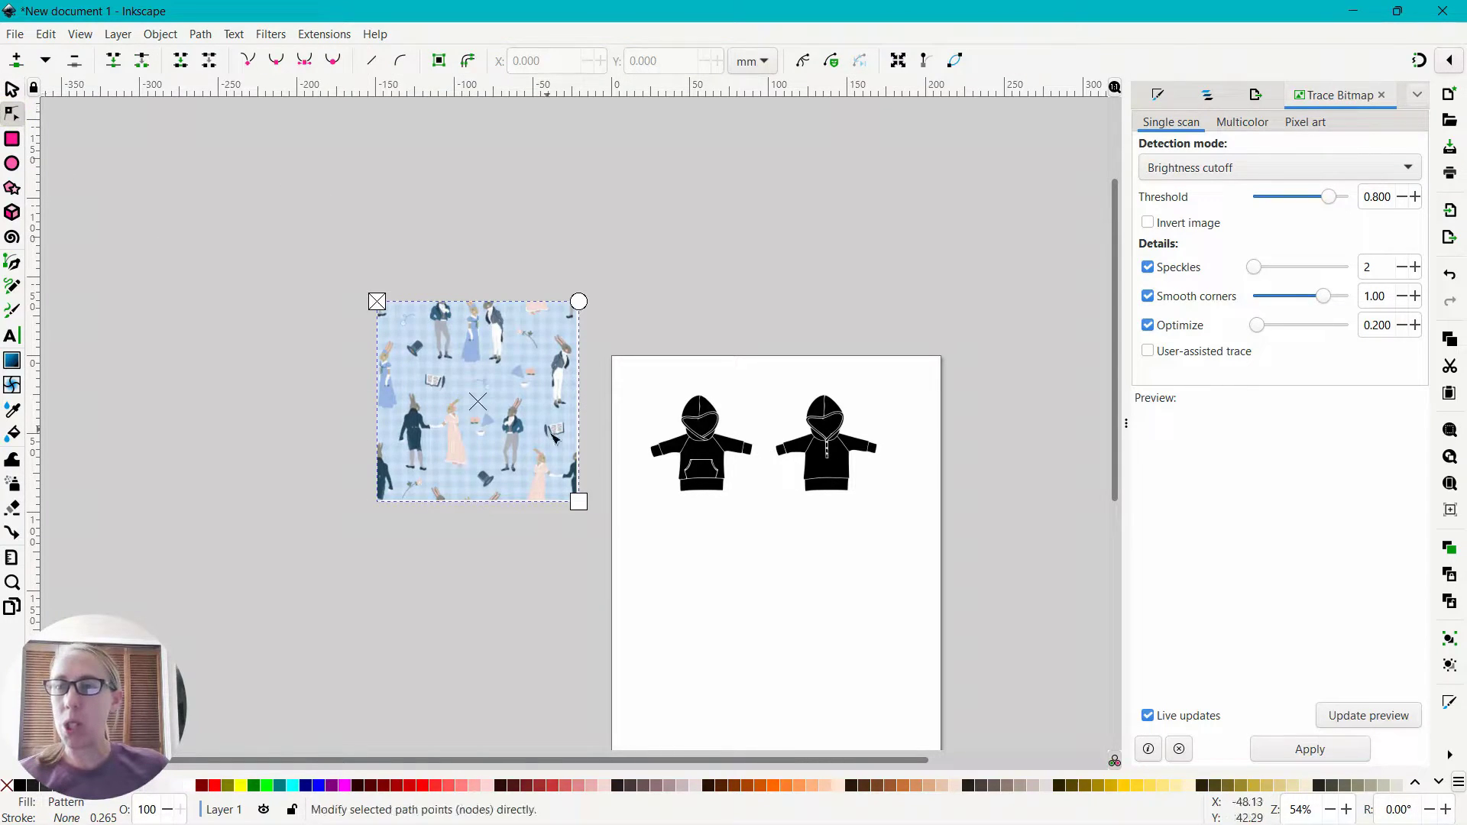
left_click(578, 502)
left_click_drag(579, 501, 459, 382)
left_click_drag(456, 375, 454, 367)
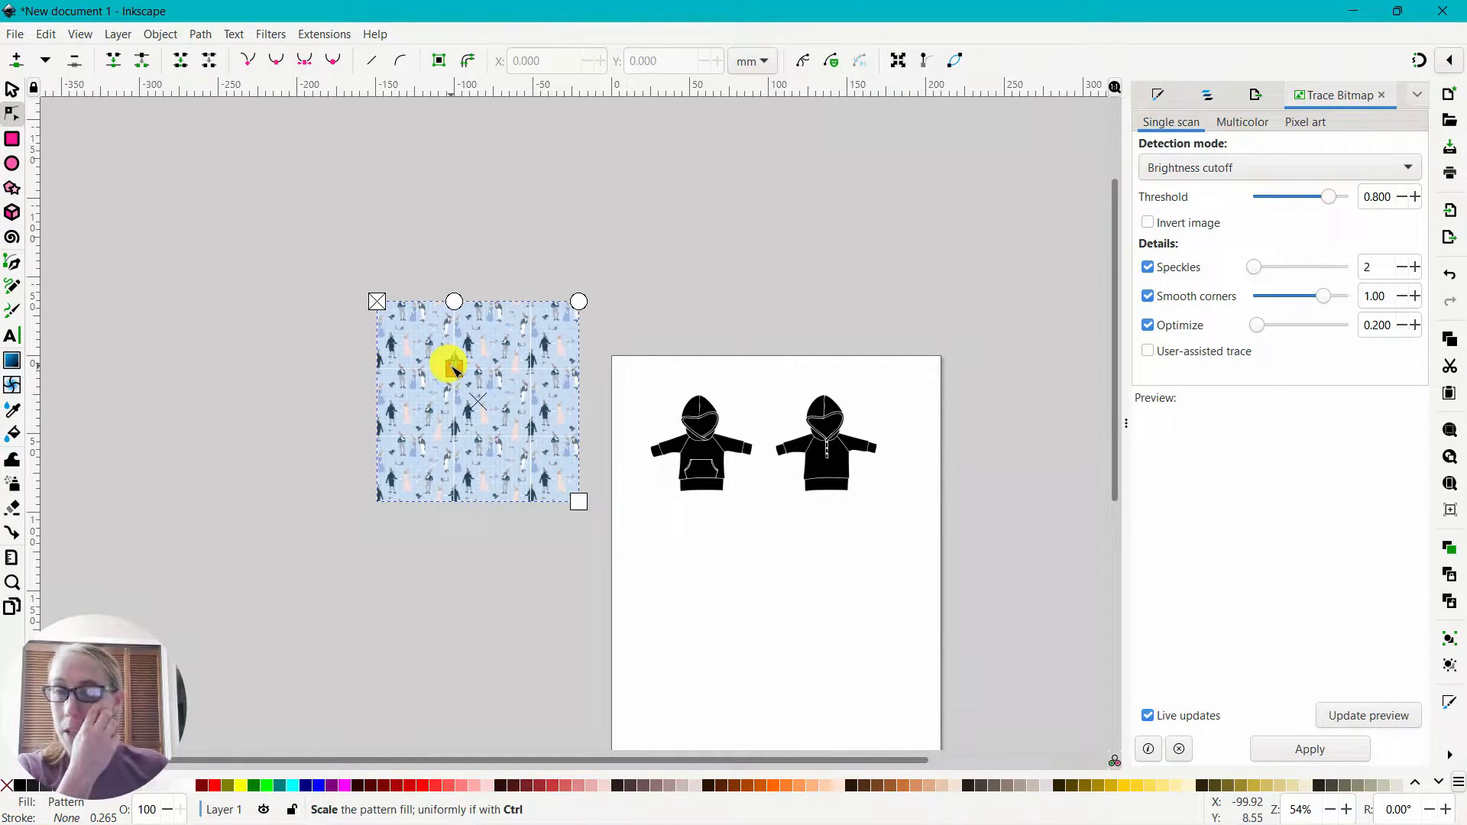
left_click_drag(454, 370, 421, 342)
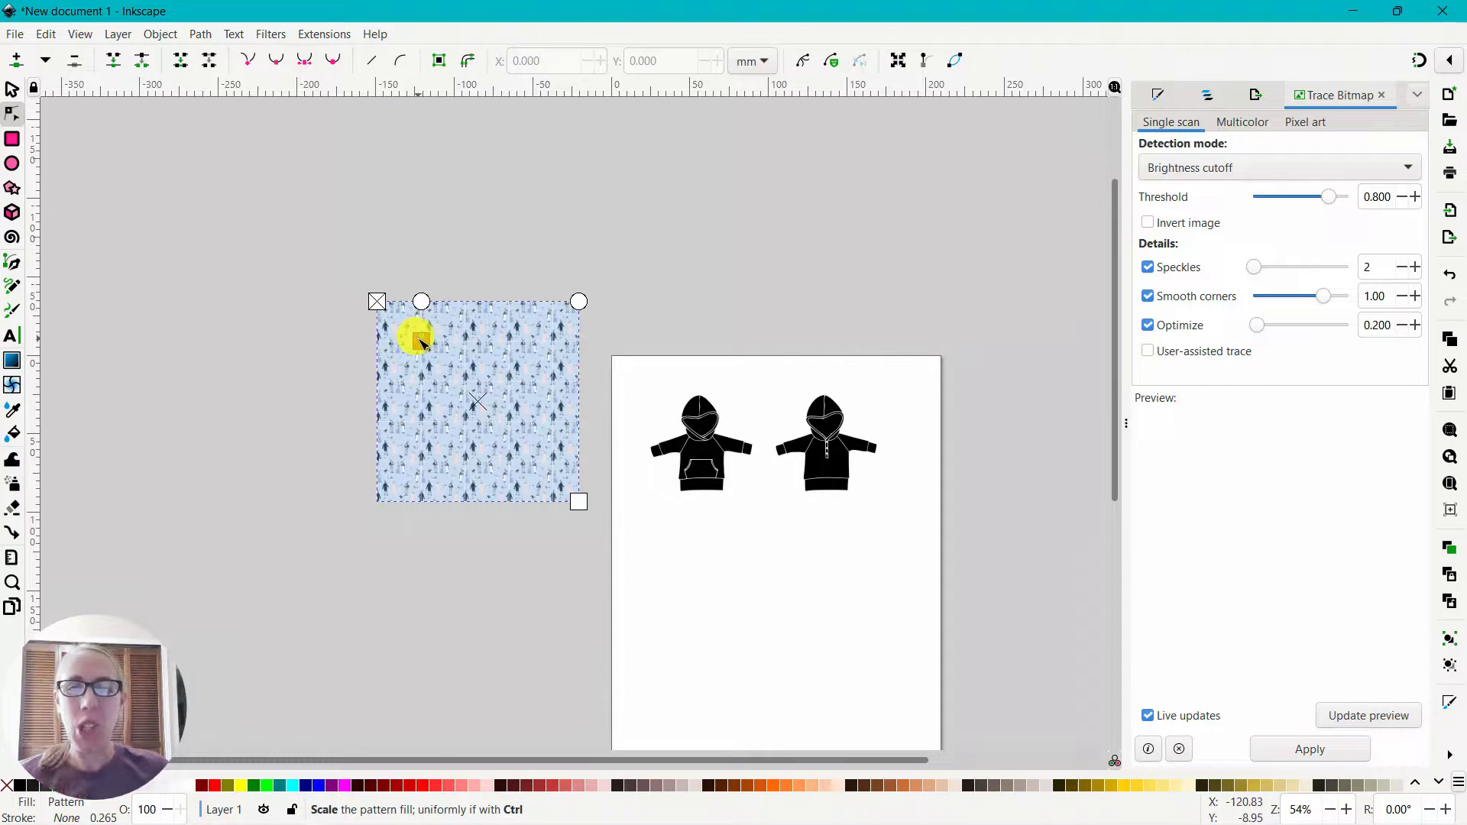
left_click_drag(422, 341, 422, 342)
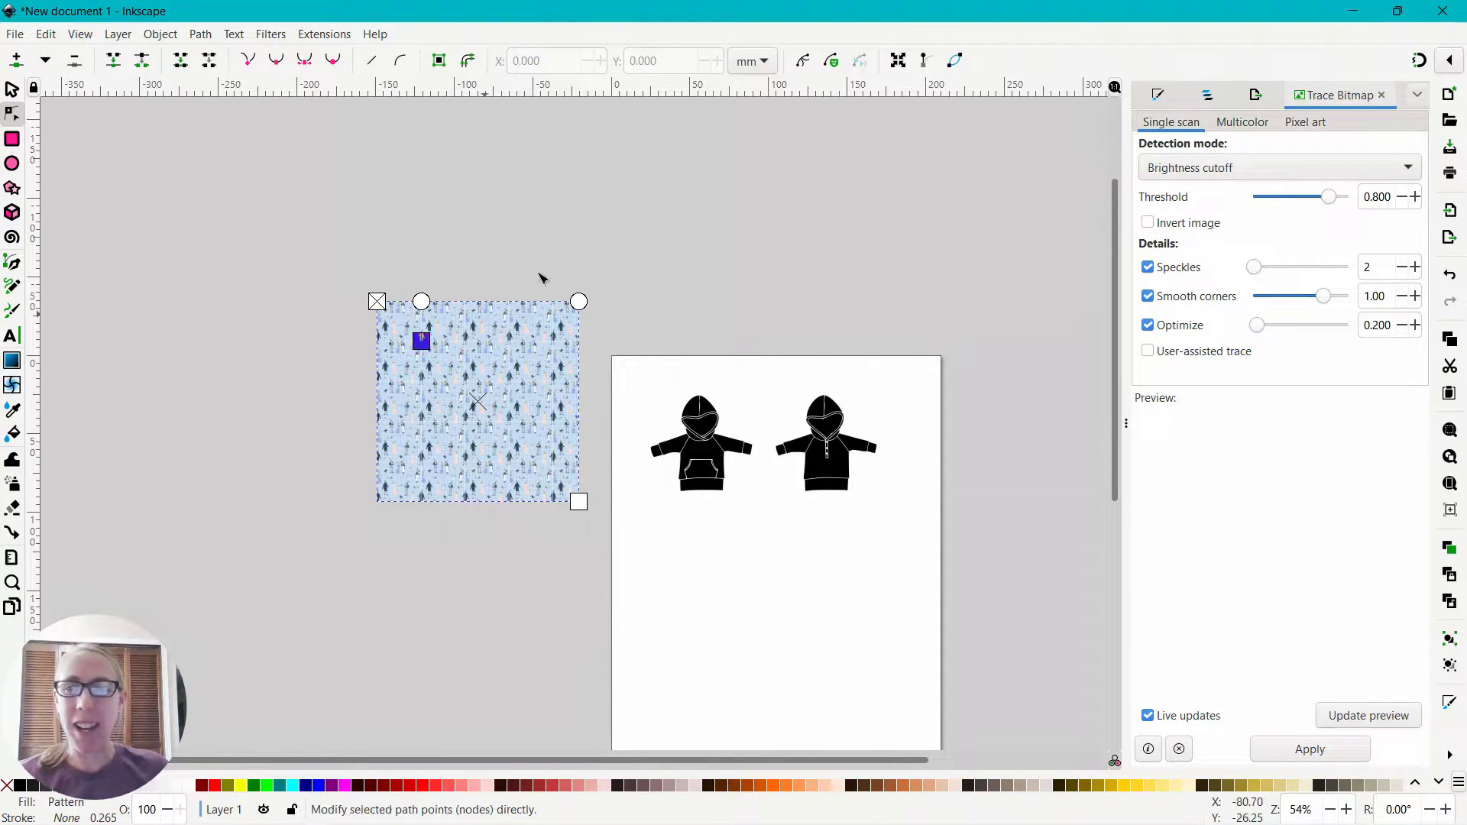
left_click(13, 90)
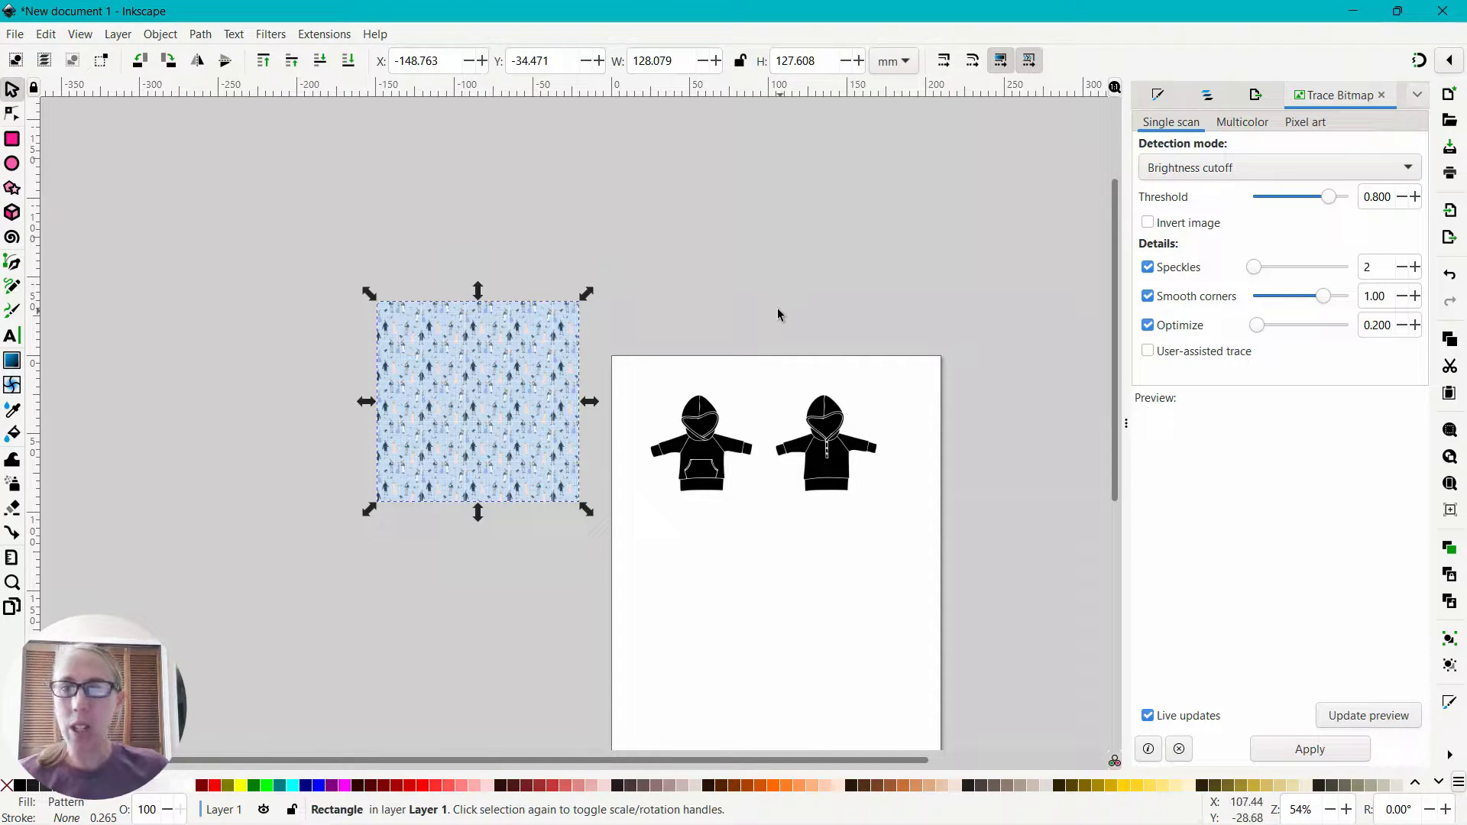
- Select the body, both lower hood pieces and both upper hood pieces of the kangaroo-pocket hoodie and merge them with Union
scroll(712, 428, "up", 3)
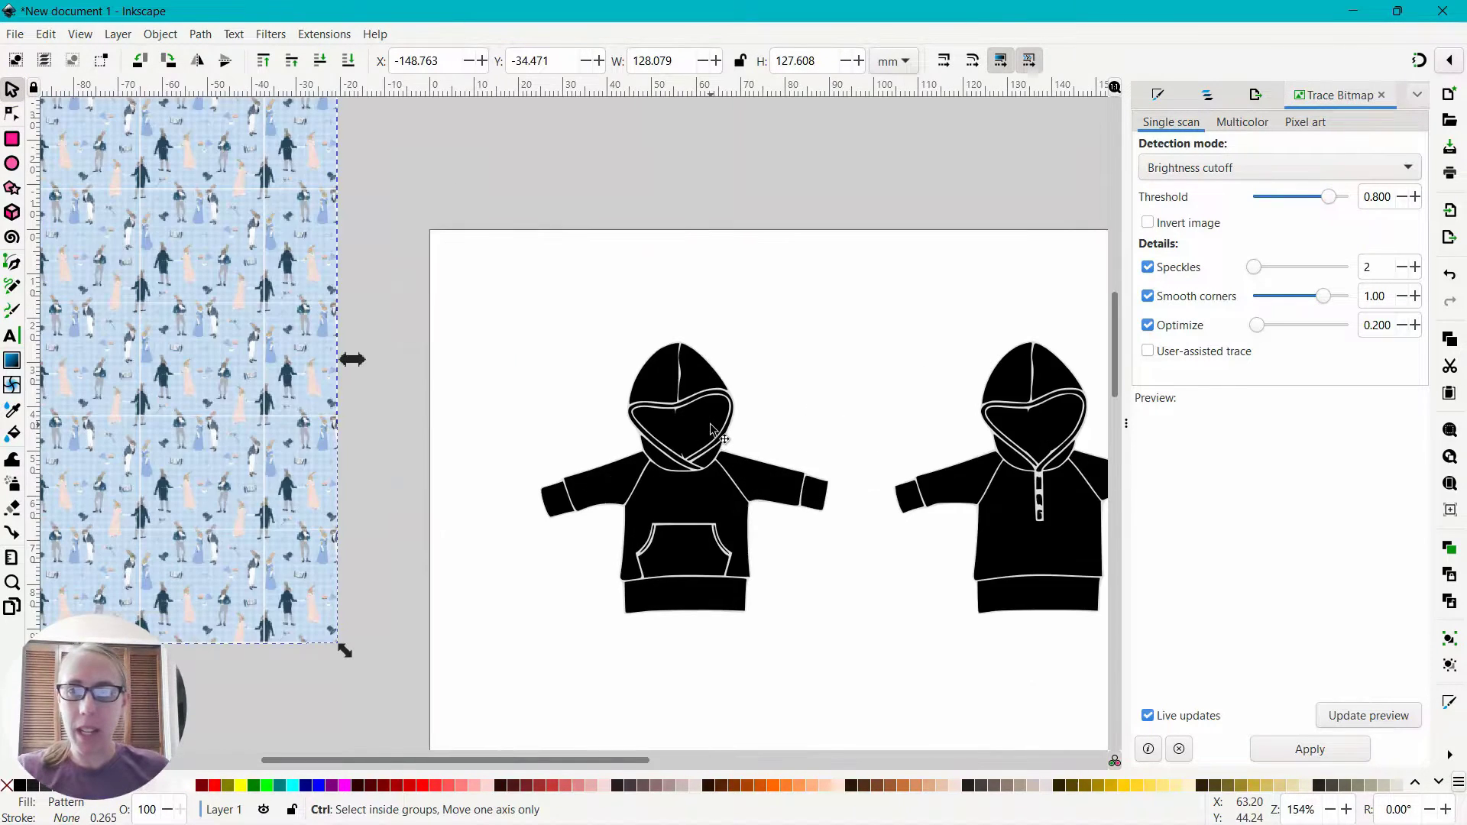
left_click_drag(589, 759, 565, 754)
scroll(624, 491, "down", 2)
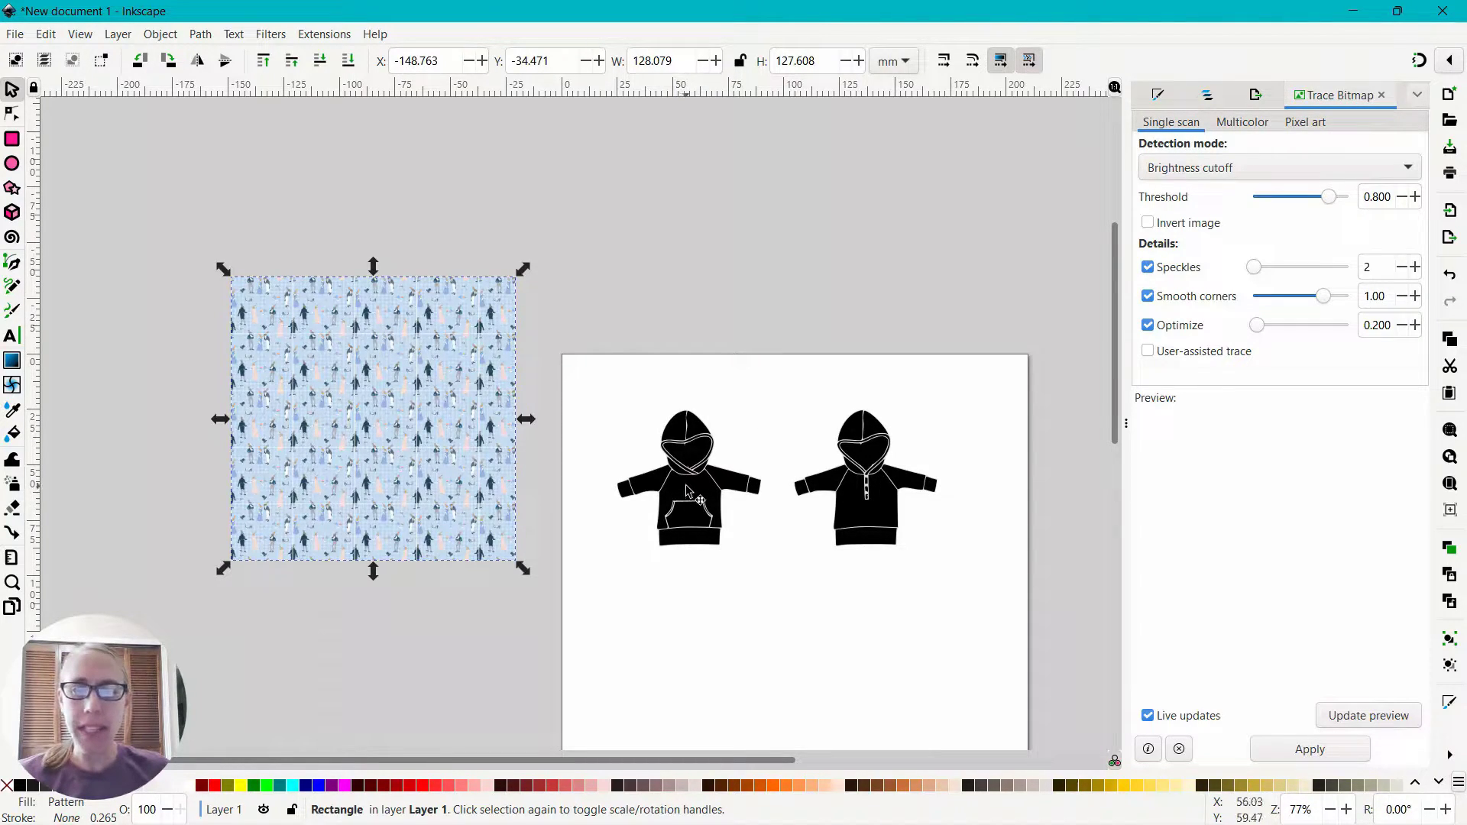
left_click(687, 489)
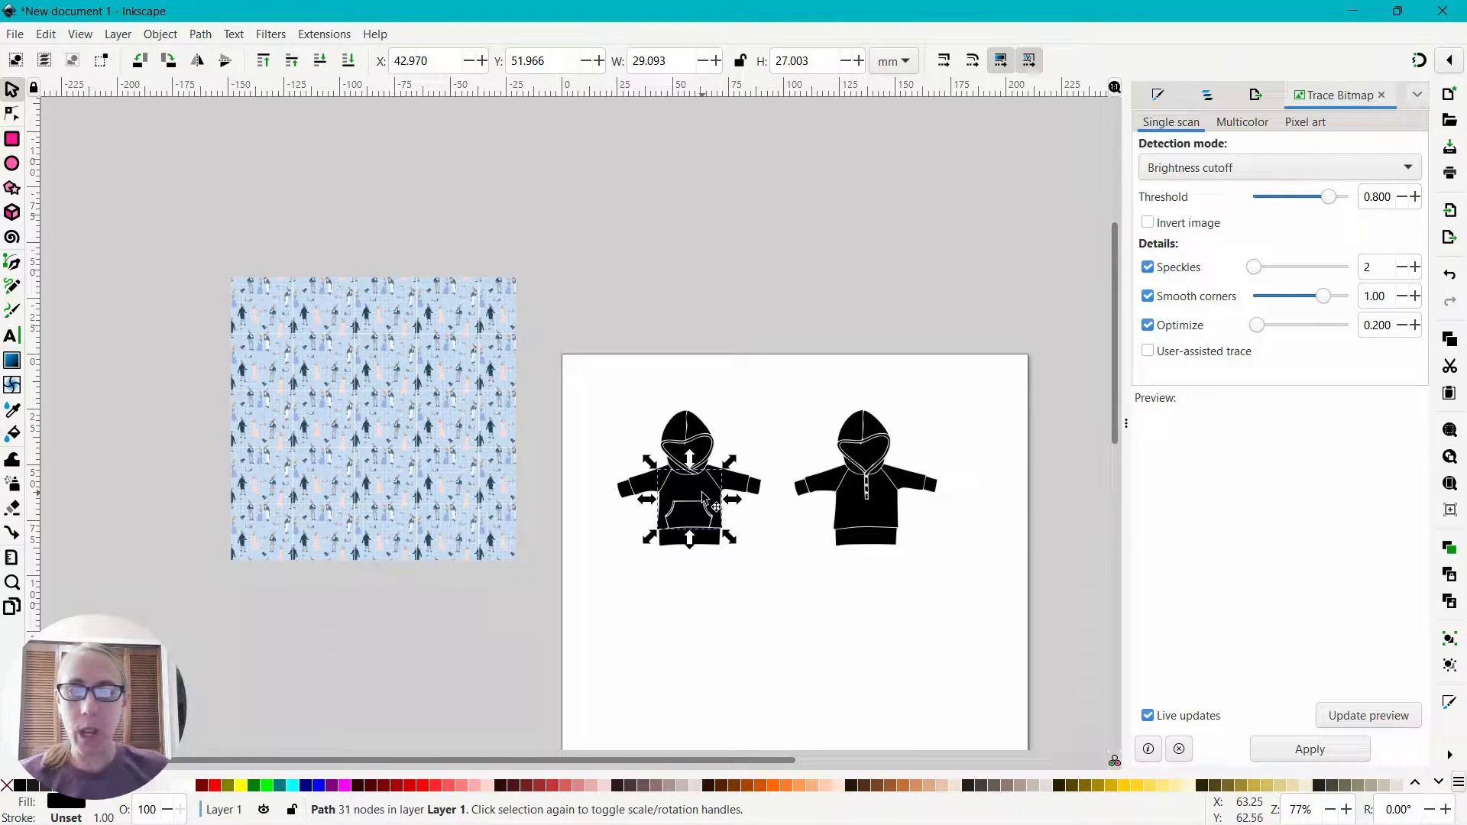
key("ctrl")
scroll(712, 547, "up", 4)
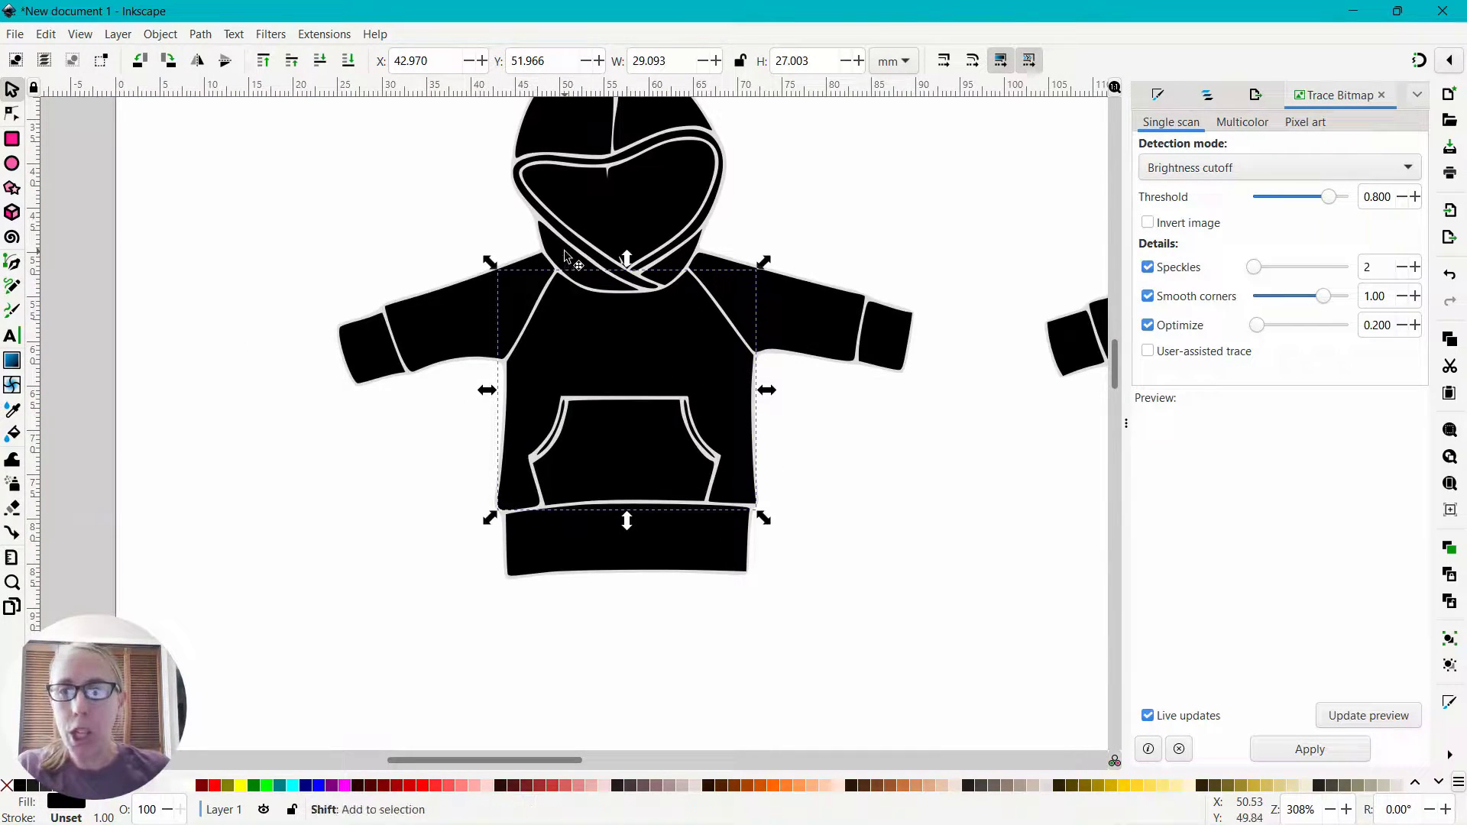
left_click(565, 262, "shift")
left_click(667, 269, "shift")
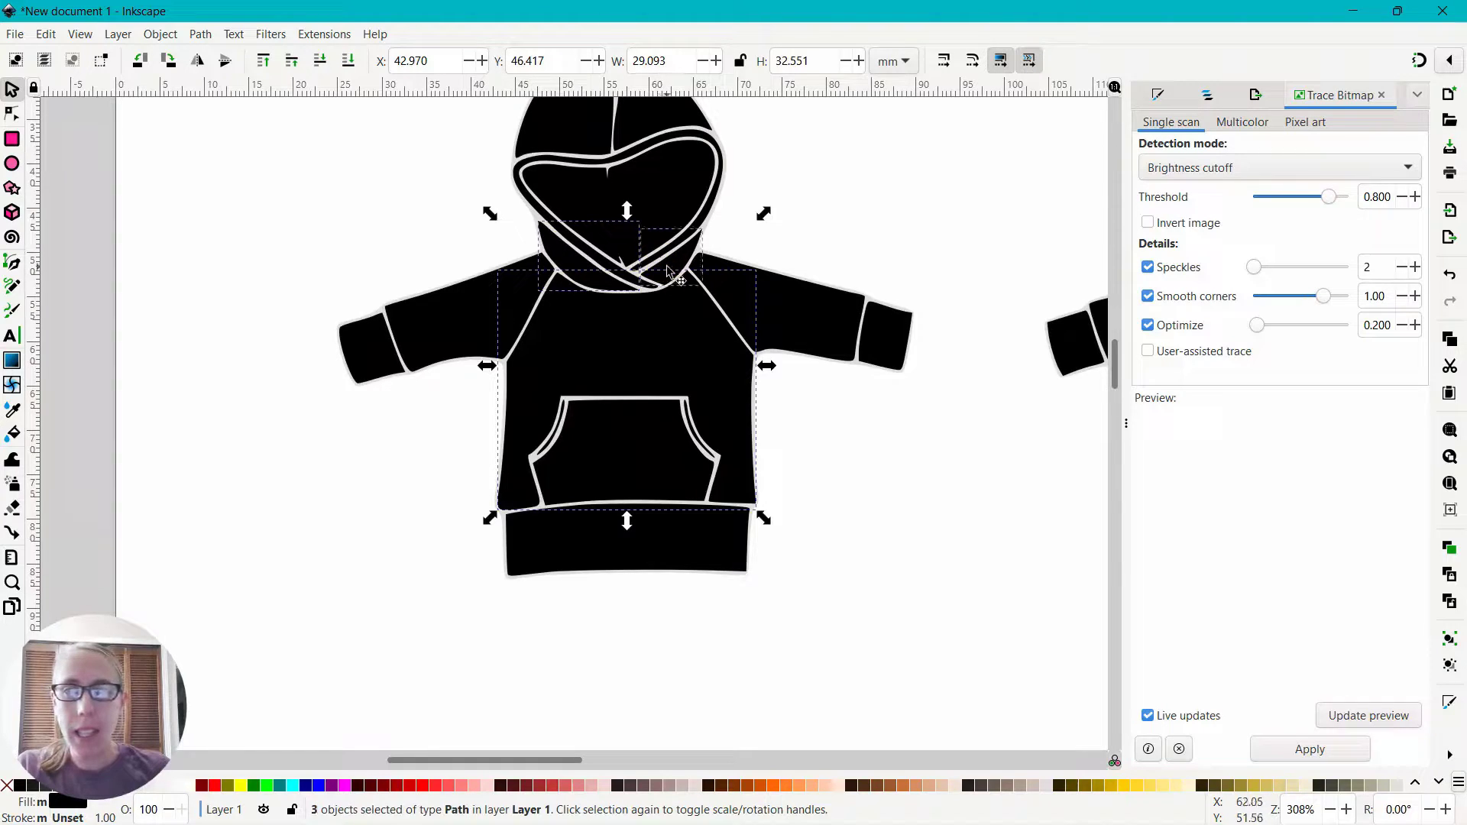
left_click(592, 124, "shift")
left_click(647, 125, "shift")
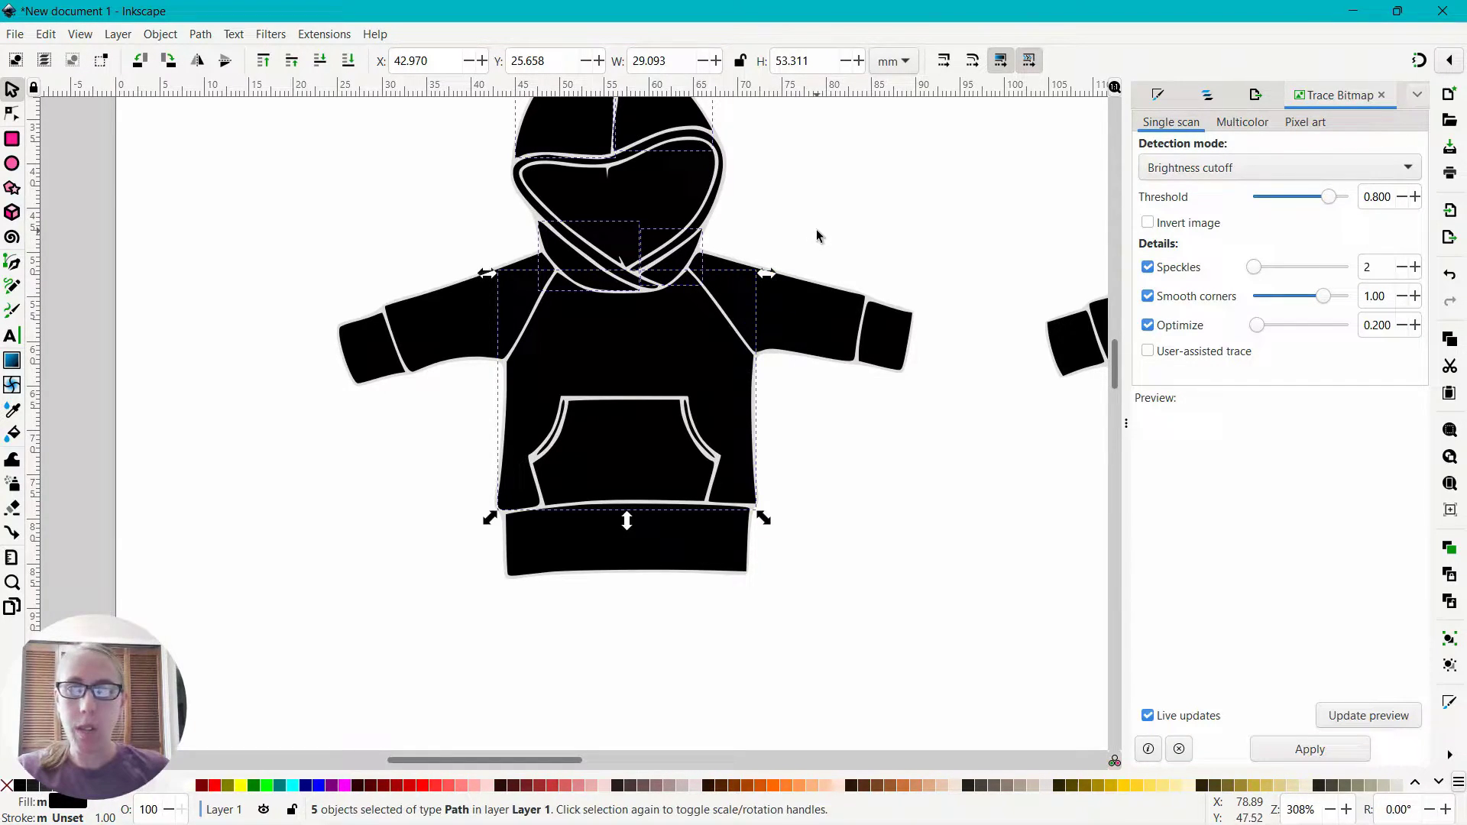
scroll(816, 229, "down", 3)
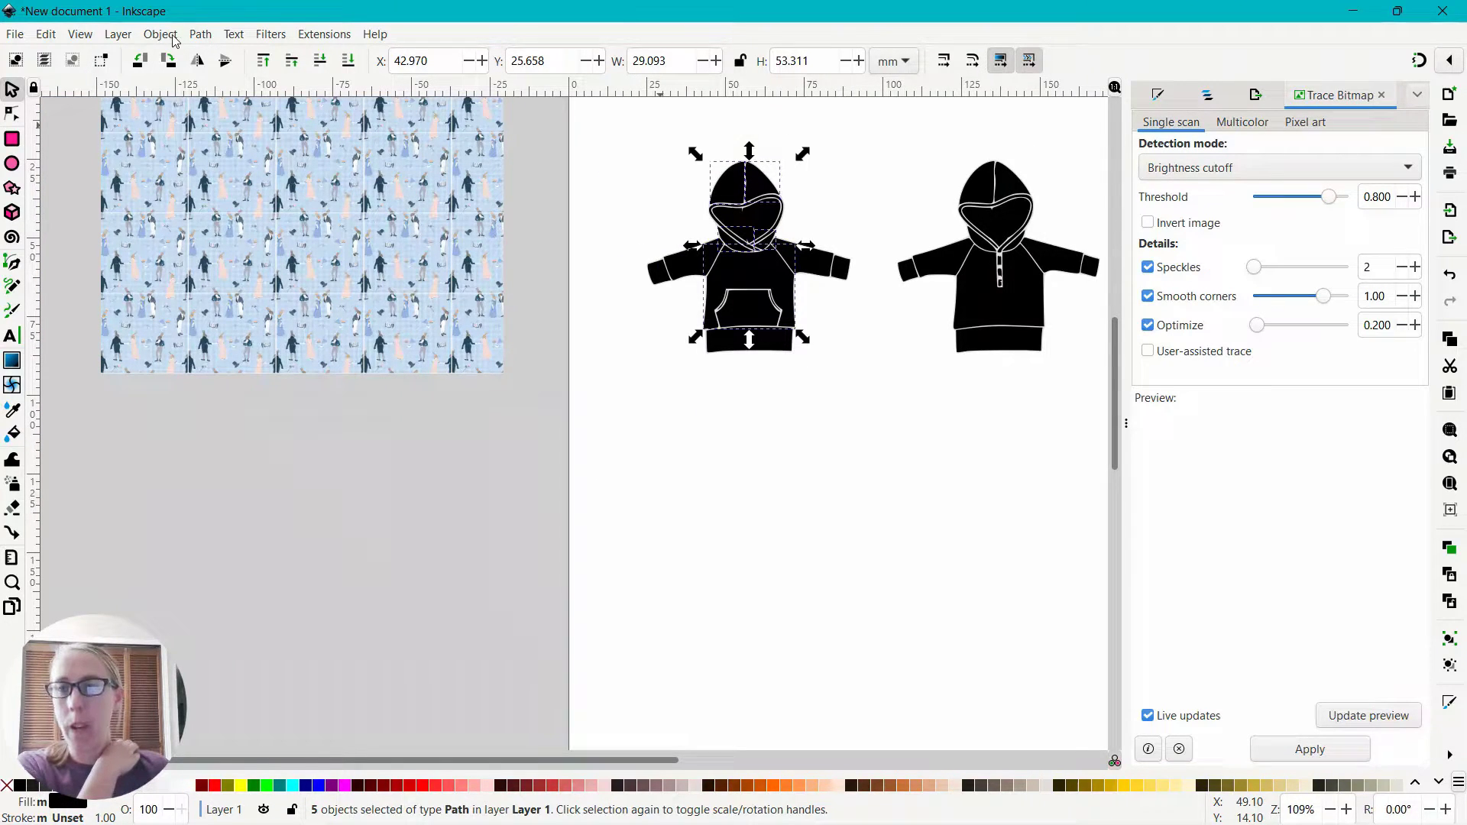
left_click(160, 34)
left_click(197, 34)
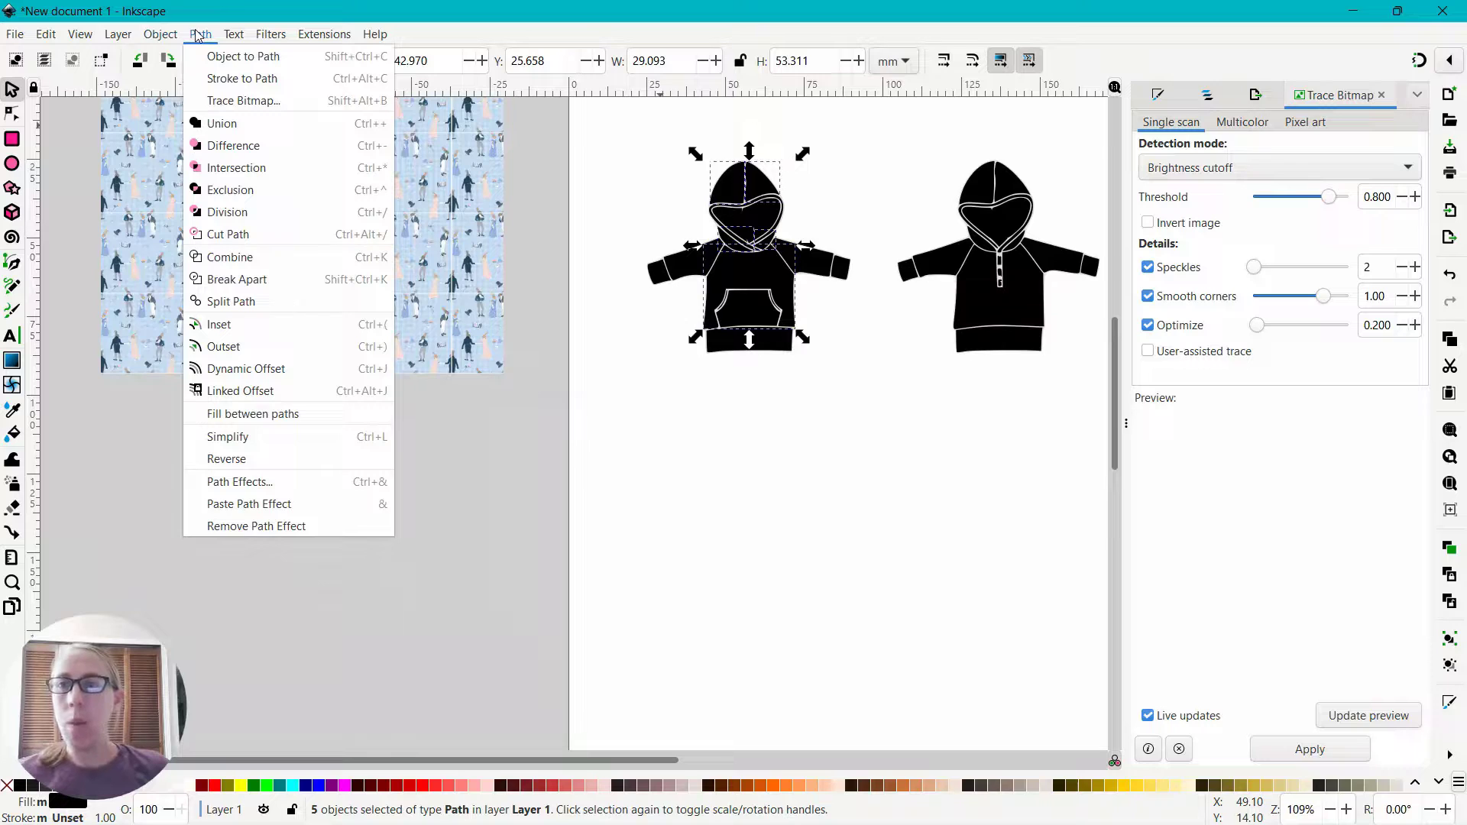
left_click(220, 126)
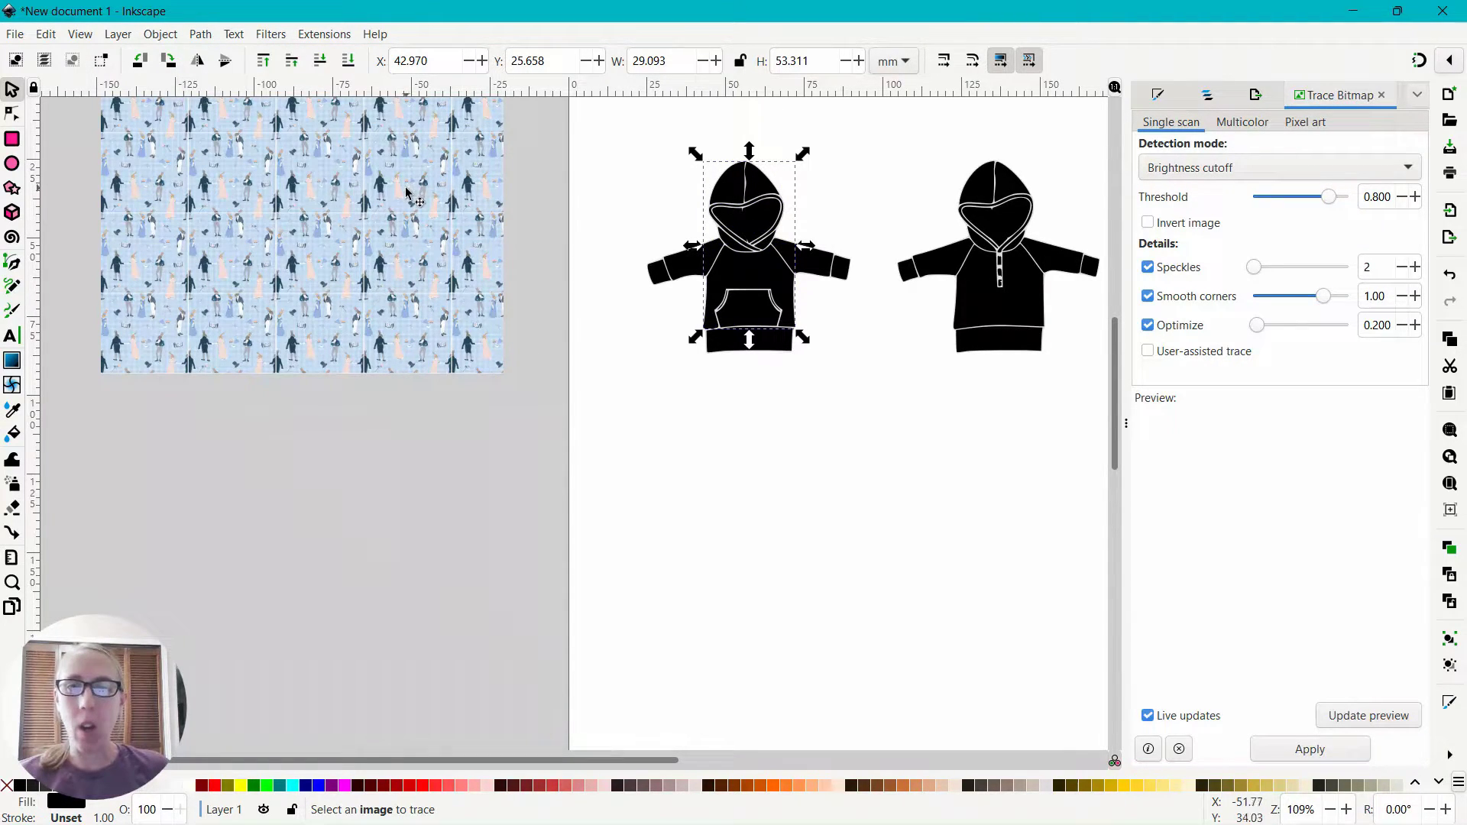
- Move the merged hood-and-body shape onto the rabbit pattern square and clip the square to that shape with Set Clip
left_click_drag(726, 184, 402, 174)
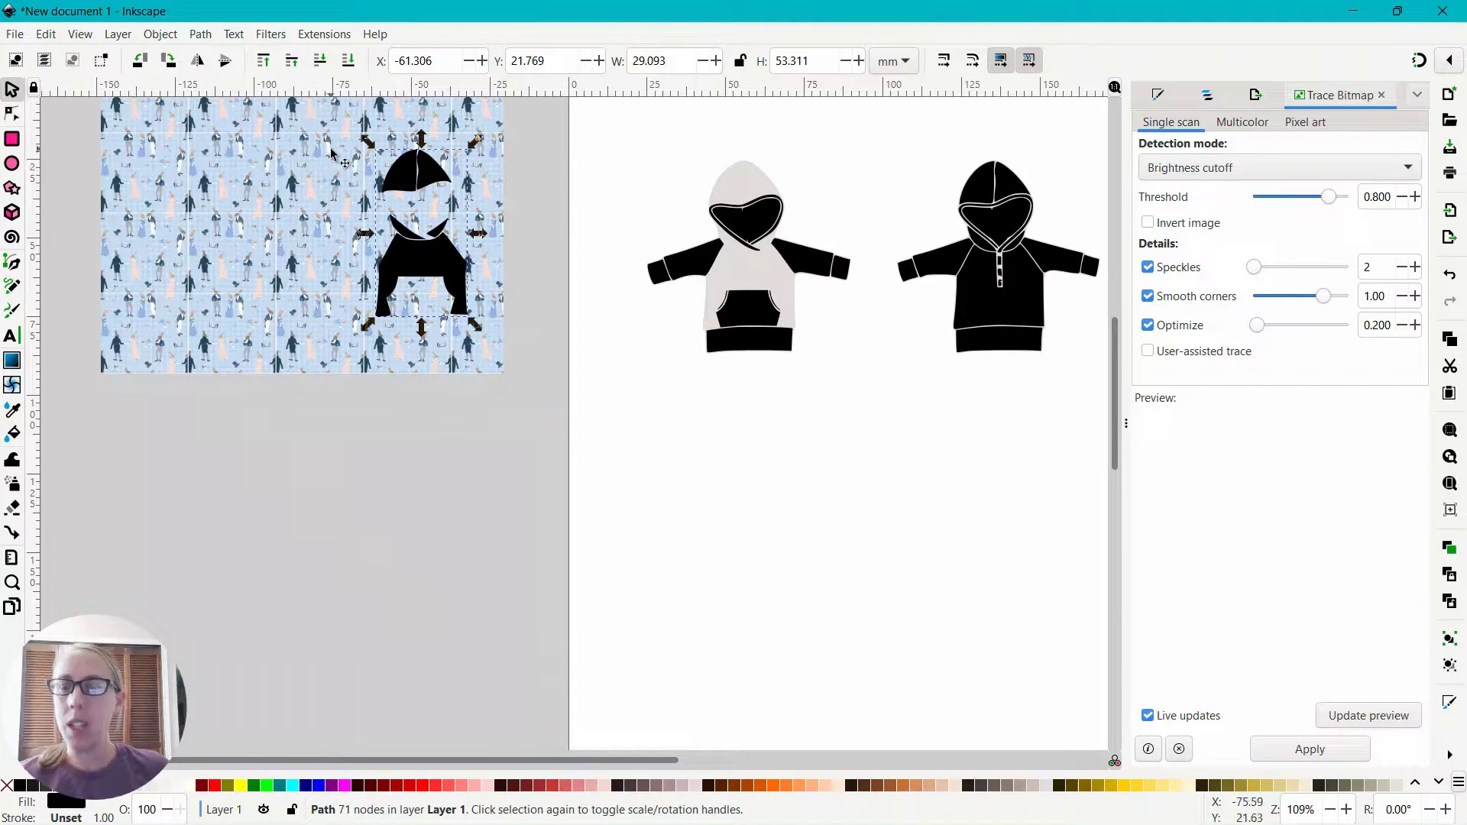
left_click(297, 185, "shift")
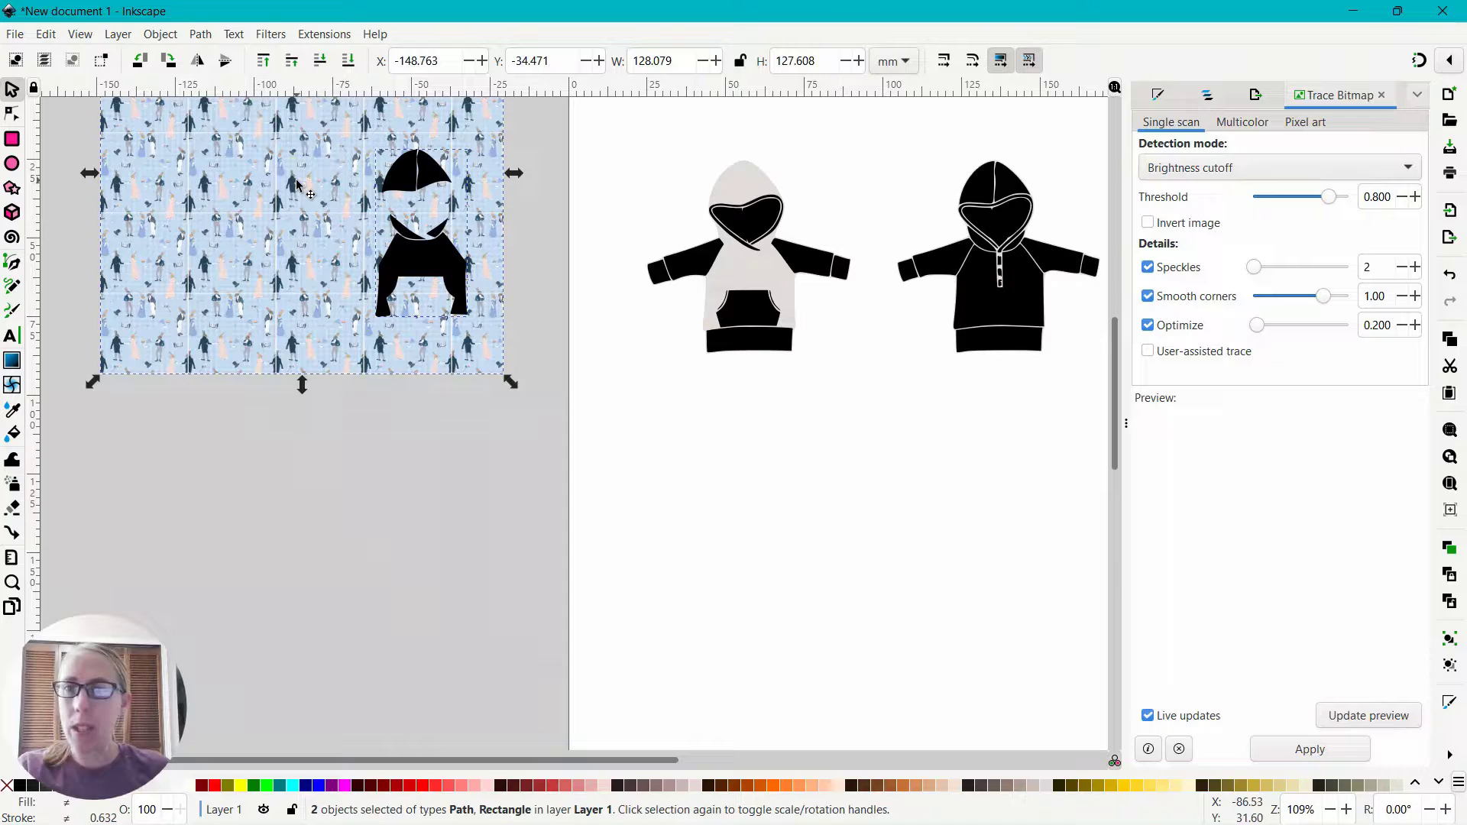
scroll(371, 262, "up", 4)
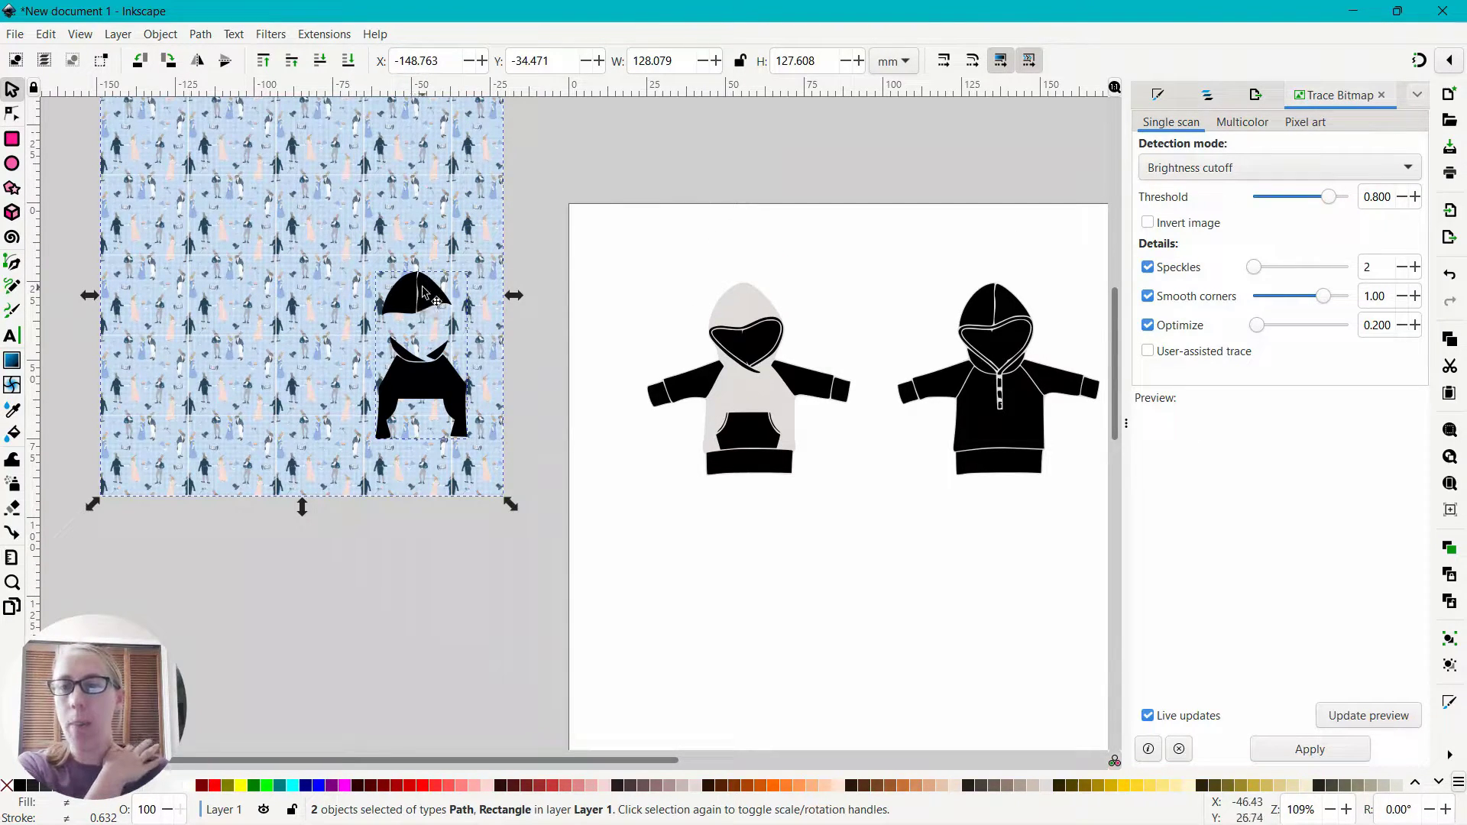
left_click(175, 37)
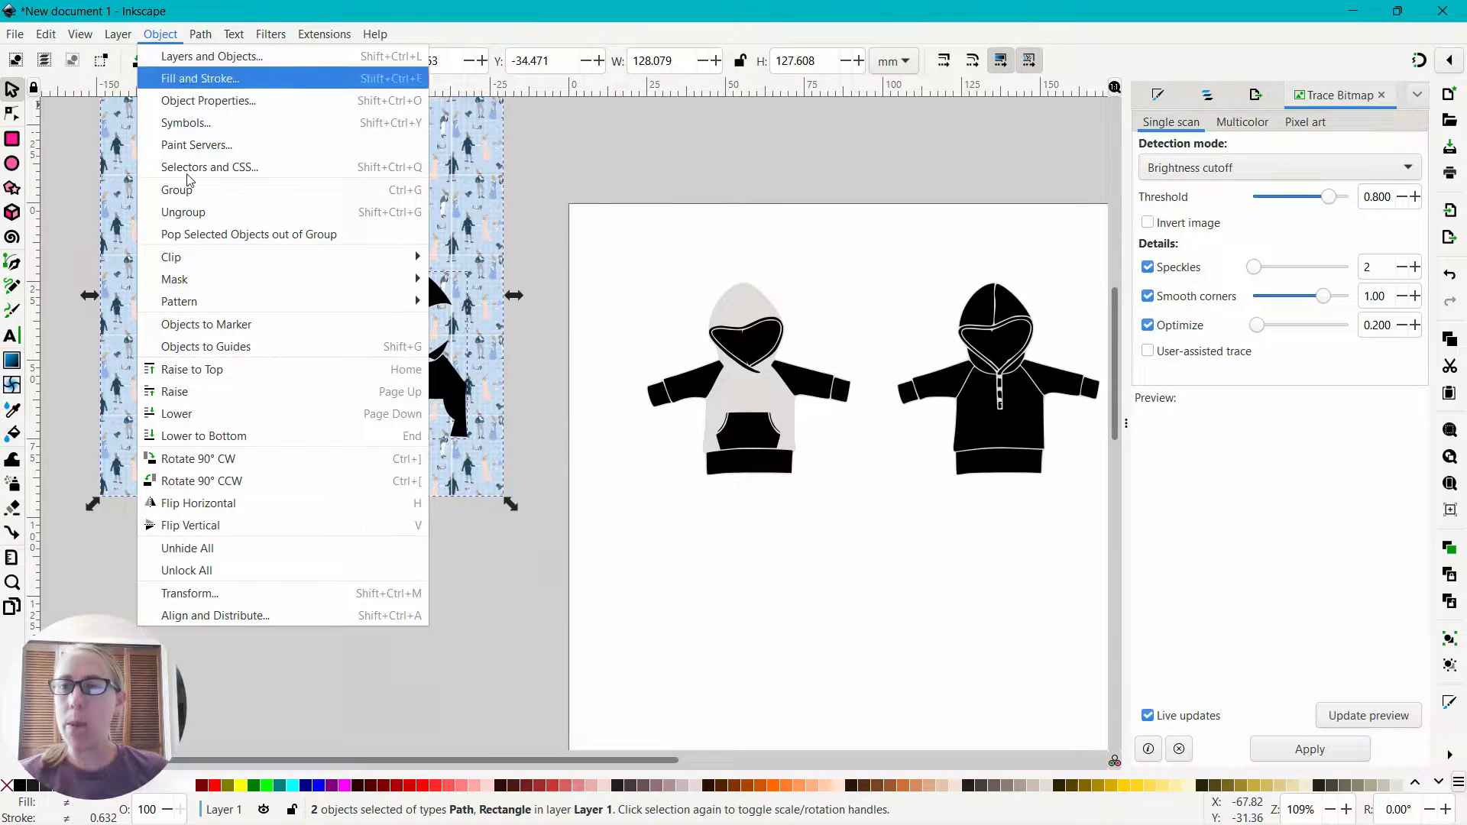
mouse_move(205, 262)
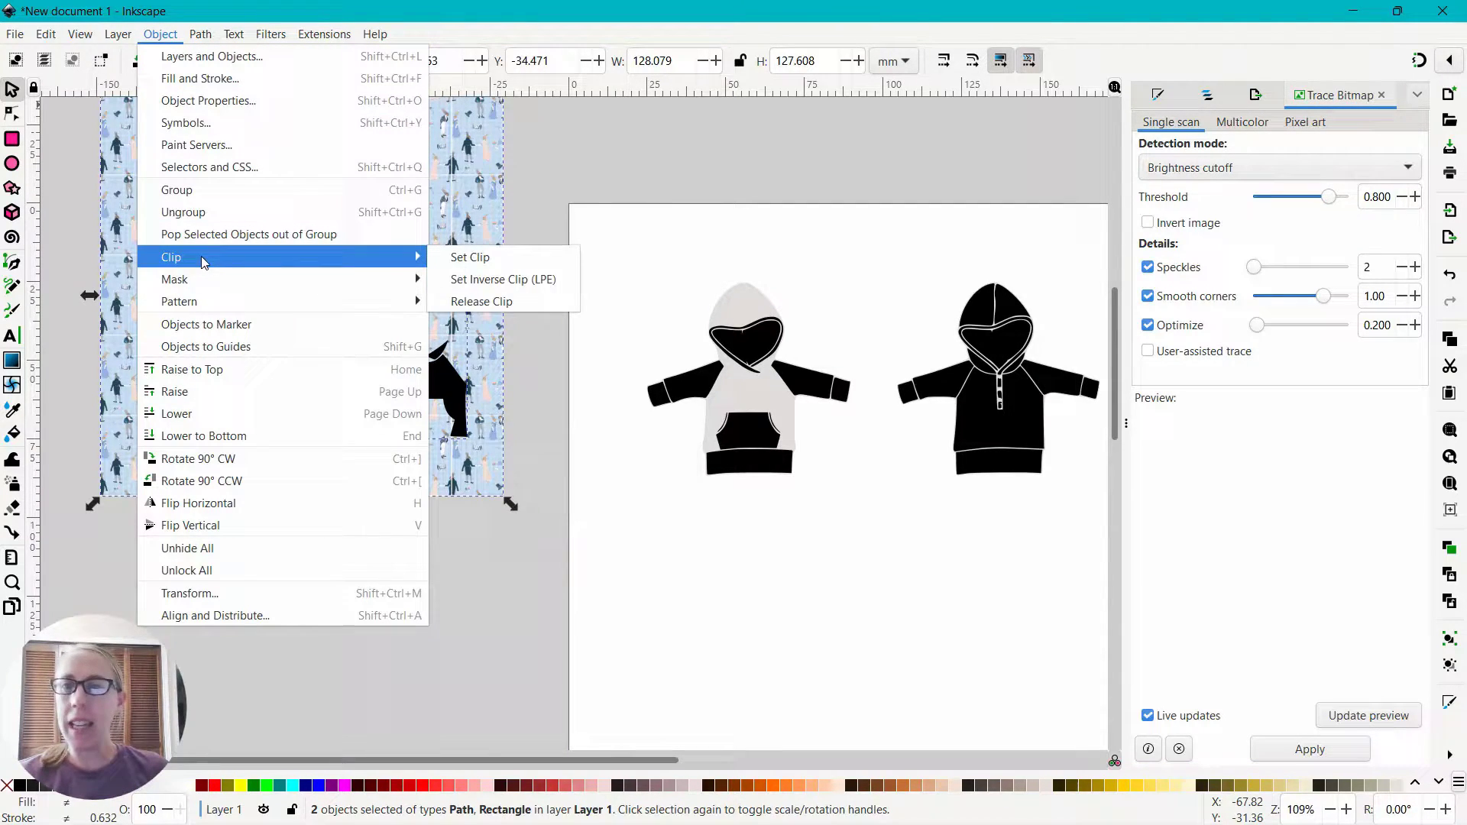
left_click(468, 257)
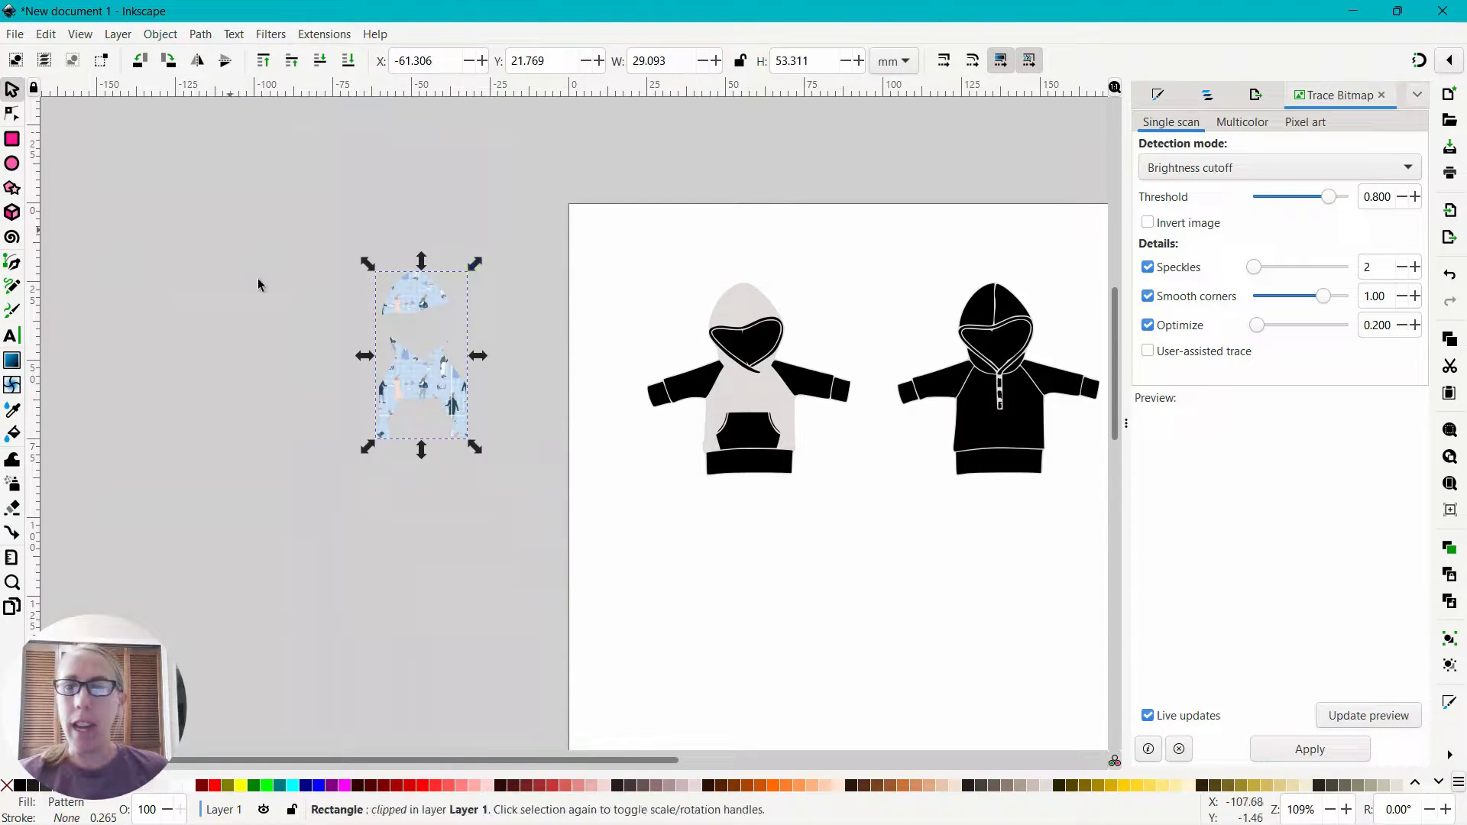
- Move the rabbit-print hood and body back into place on the kangaroo-pocket hoodie and deselect it
left_click_drag(428, 302, 726, 304)
left_click(403, 303)
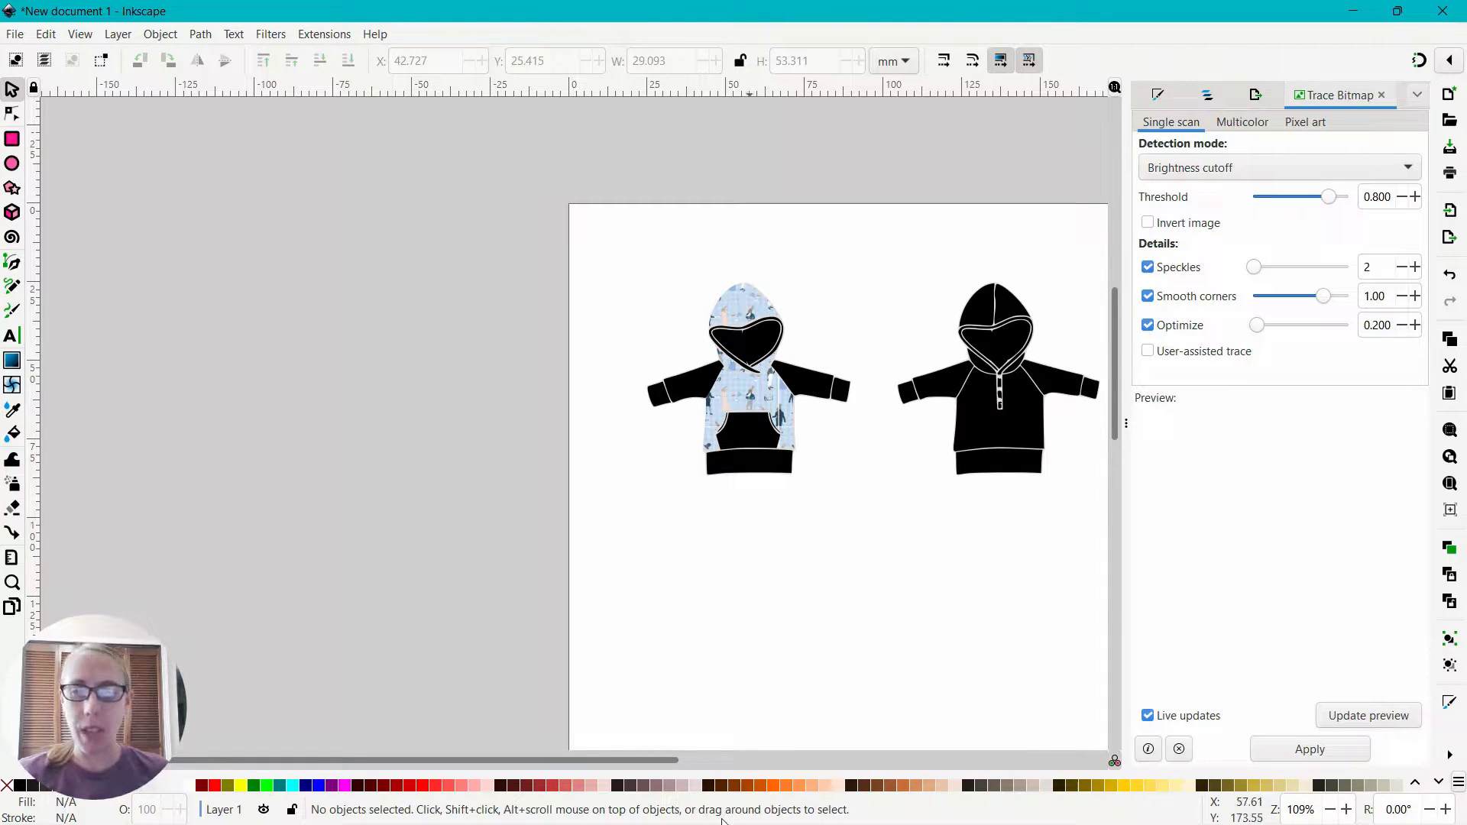
- Switch to the browser's fabric listings and capture the full Lovely Leaves, Powder Blue swatch with Snipping Tool
mouse_move(708, 824)
left_click(648, 802)
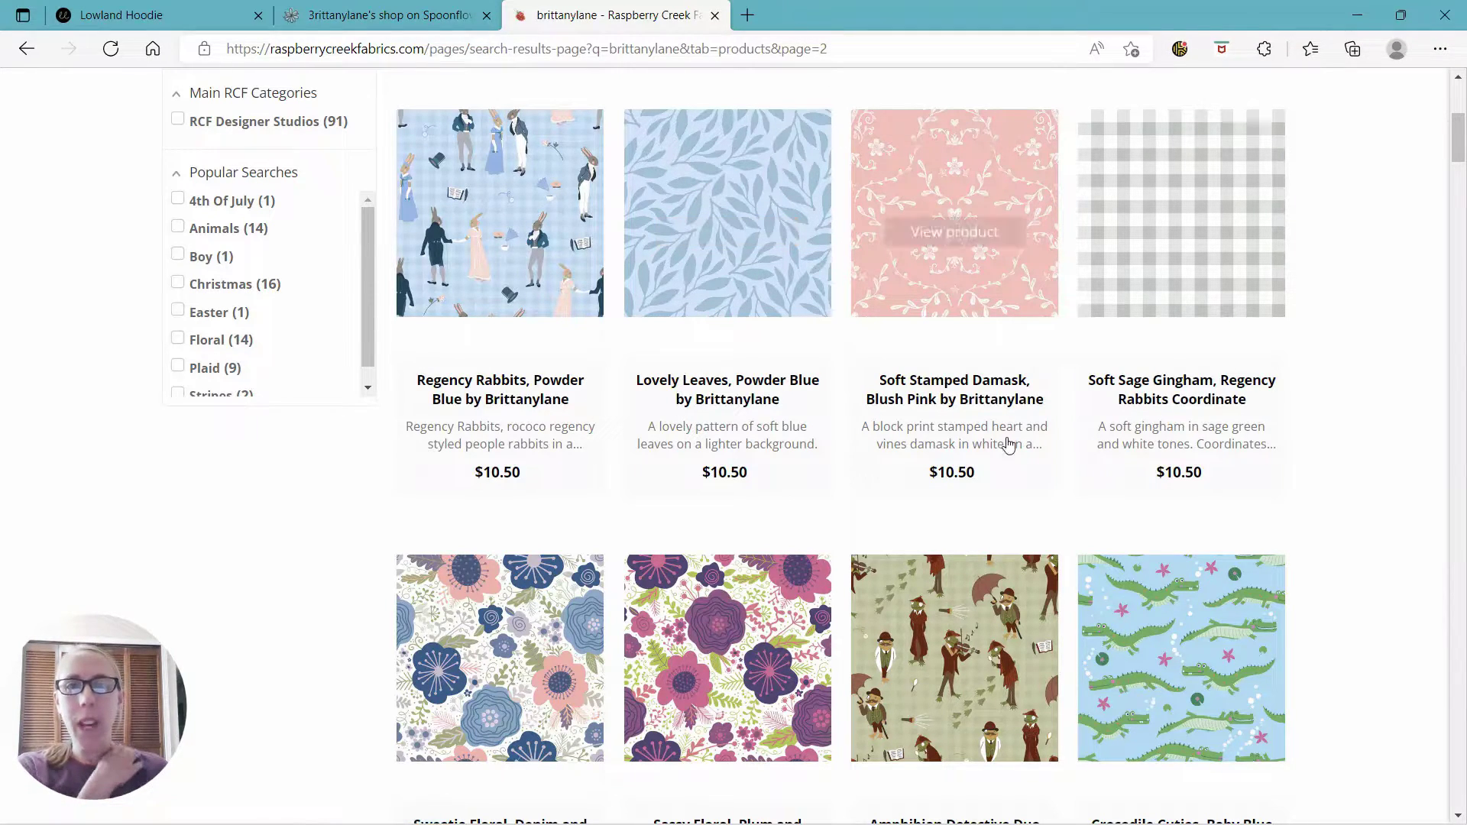
mouse_move(1017, 821)
left_click(904, 803)
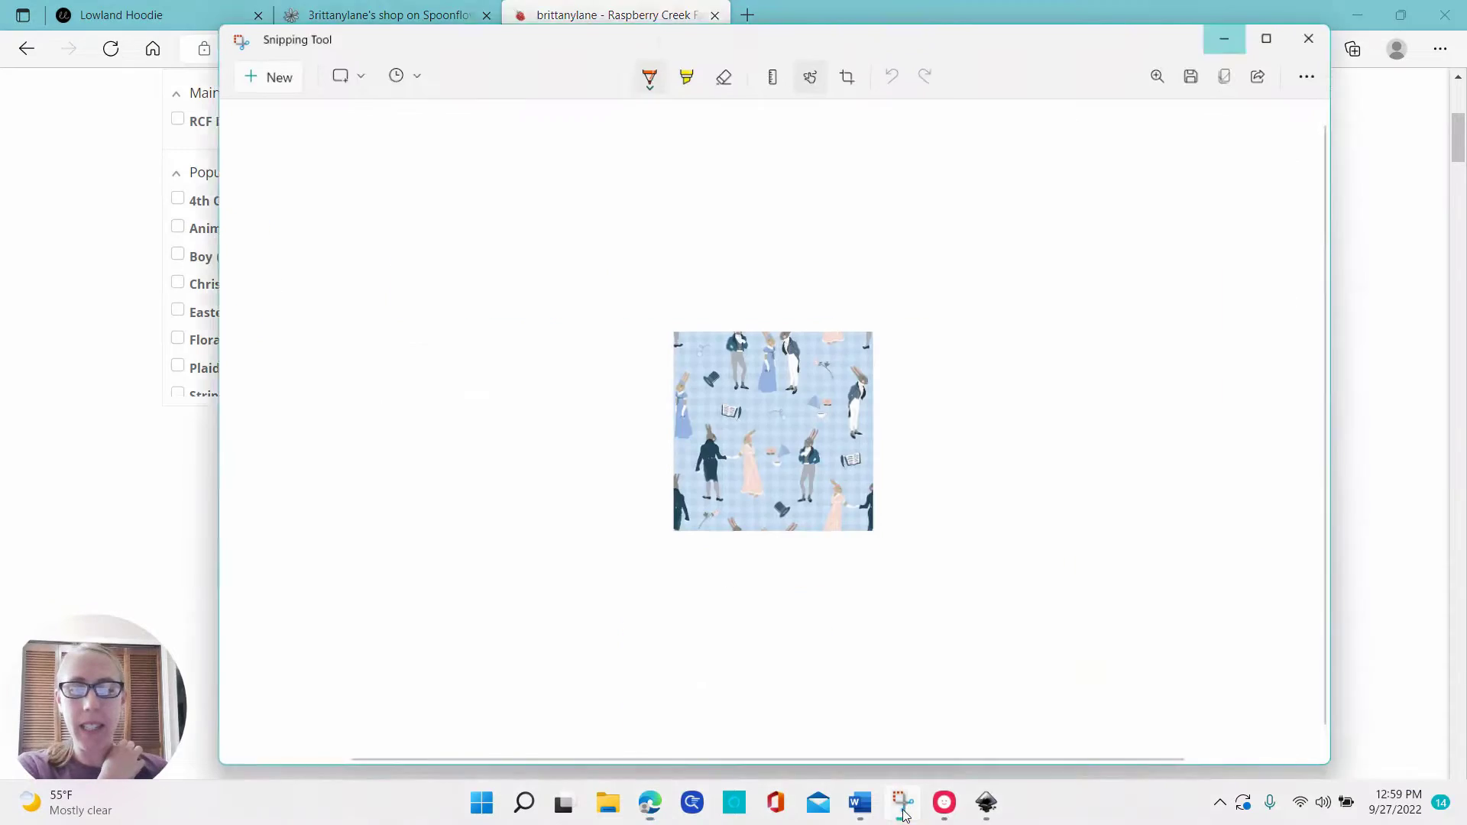
left_click(248, 52)
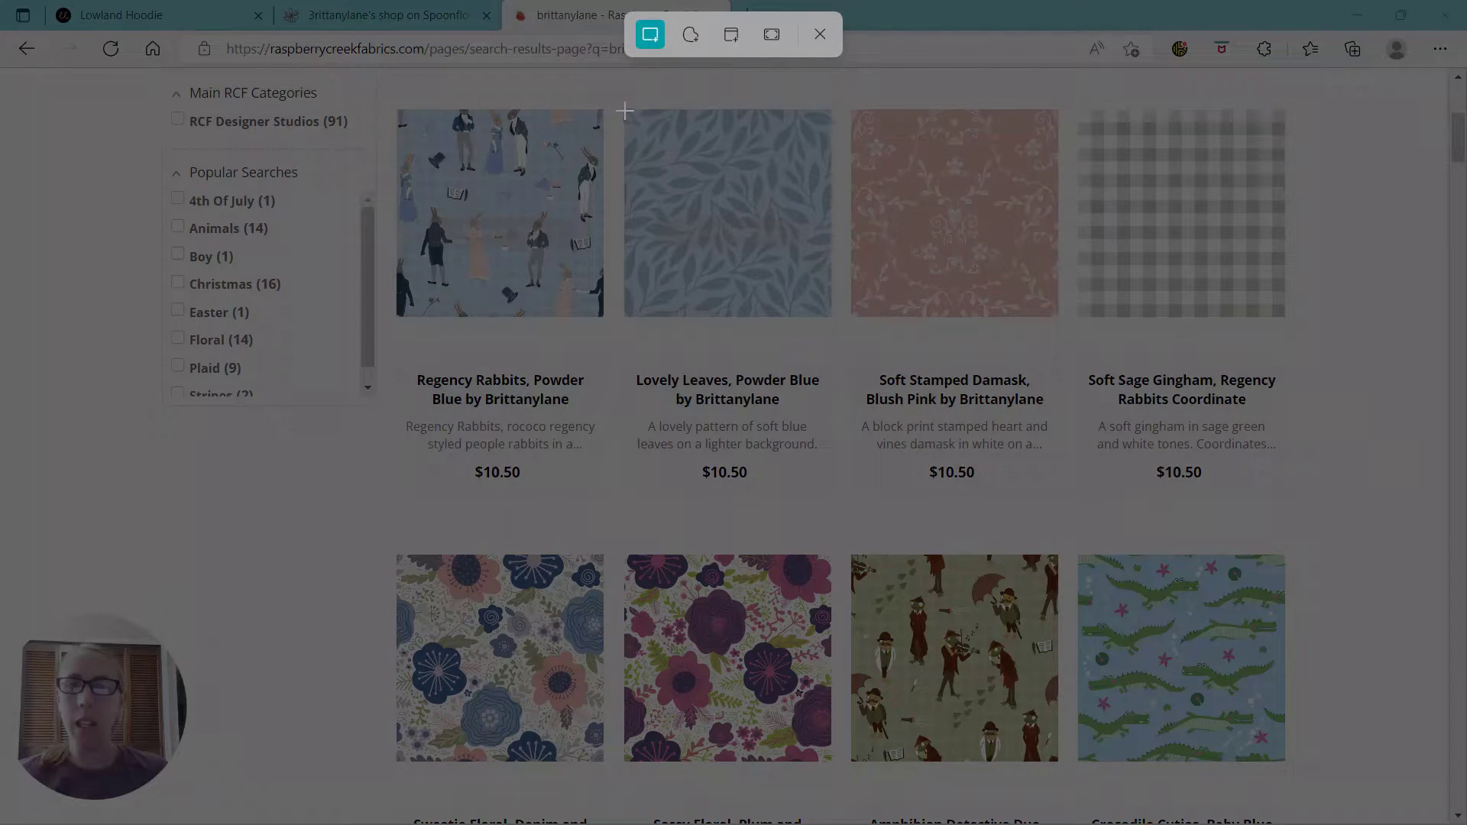
left_click_drag(625, 111, 741, 286)
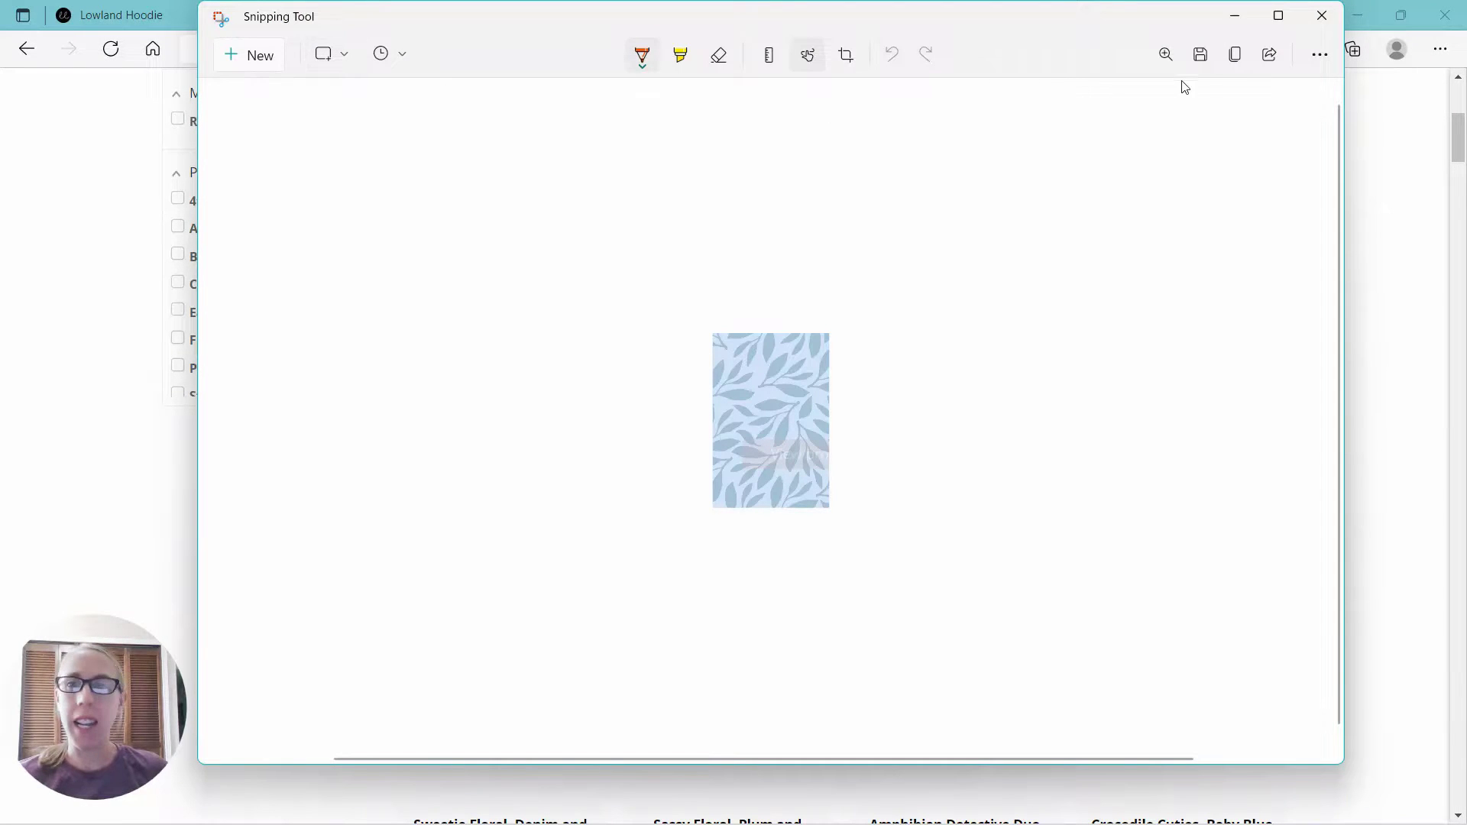
left_click(254, 58)
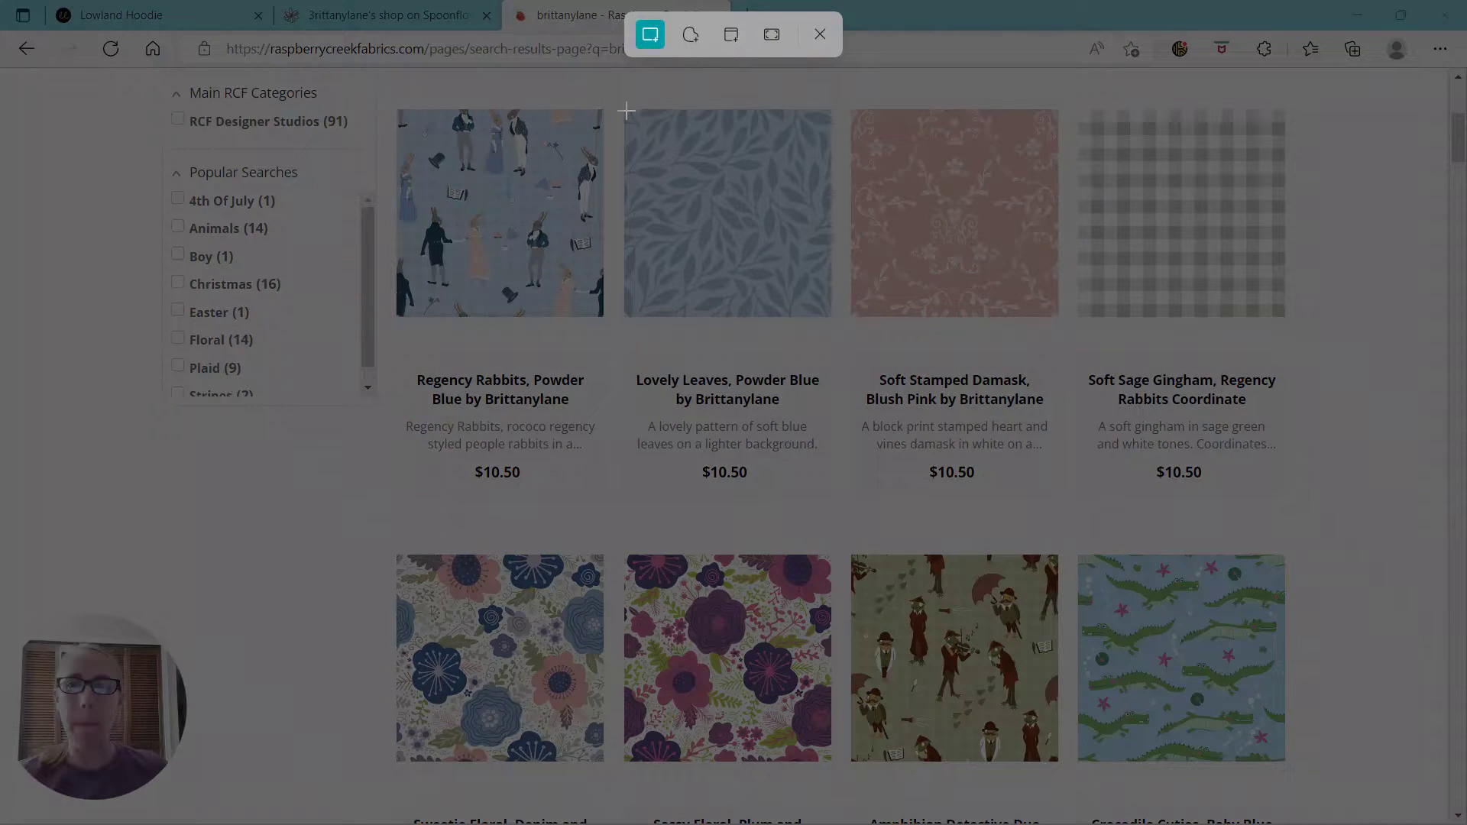
left_click_drag(626, 111, 831, 316)
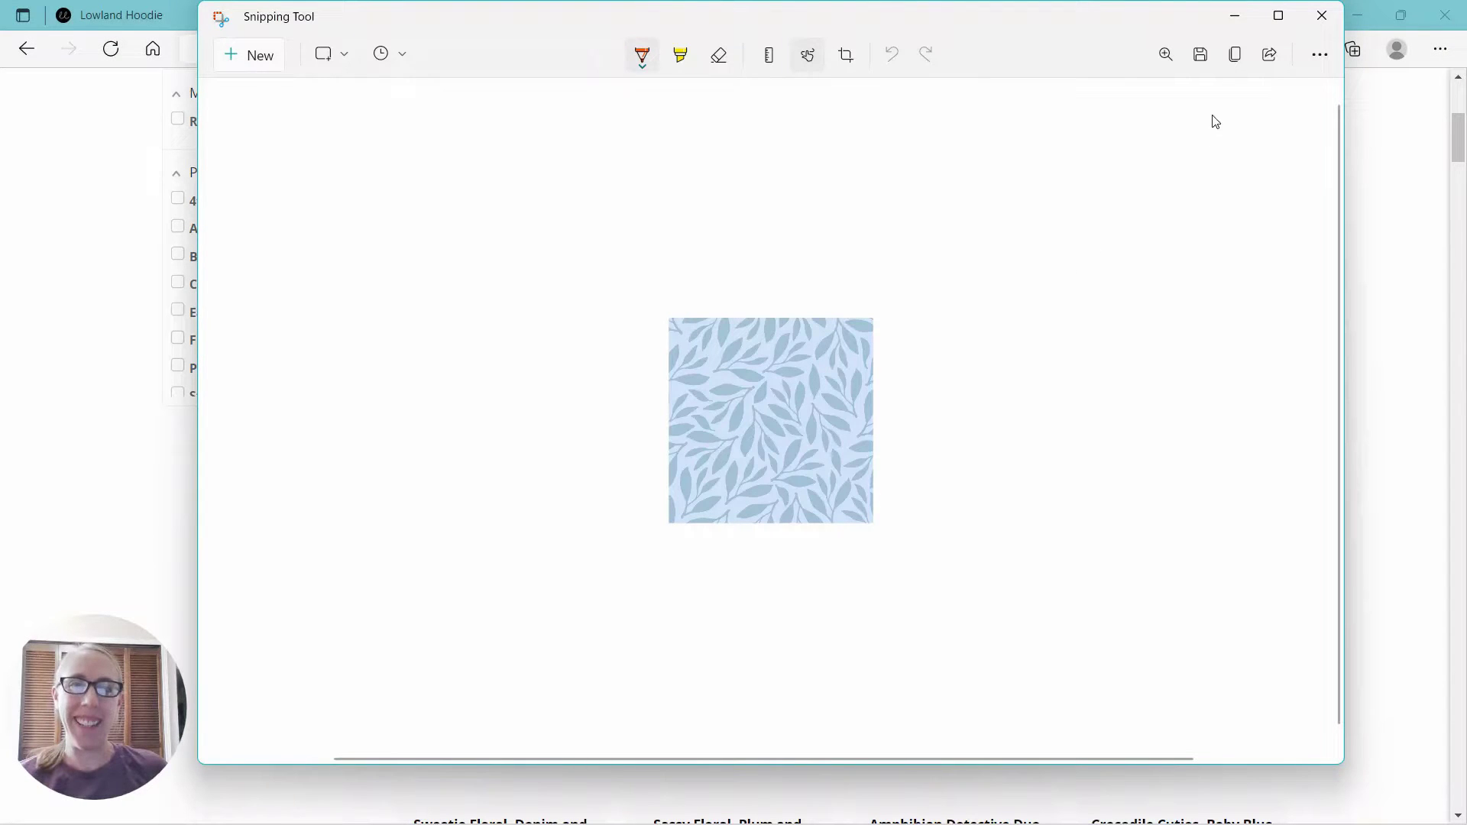
- Return to Inkscape, paste the captured leaf print off the page beside the hoodies and convert it with Objects to Pattern
left_click(1233, 14)
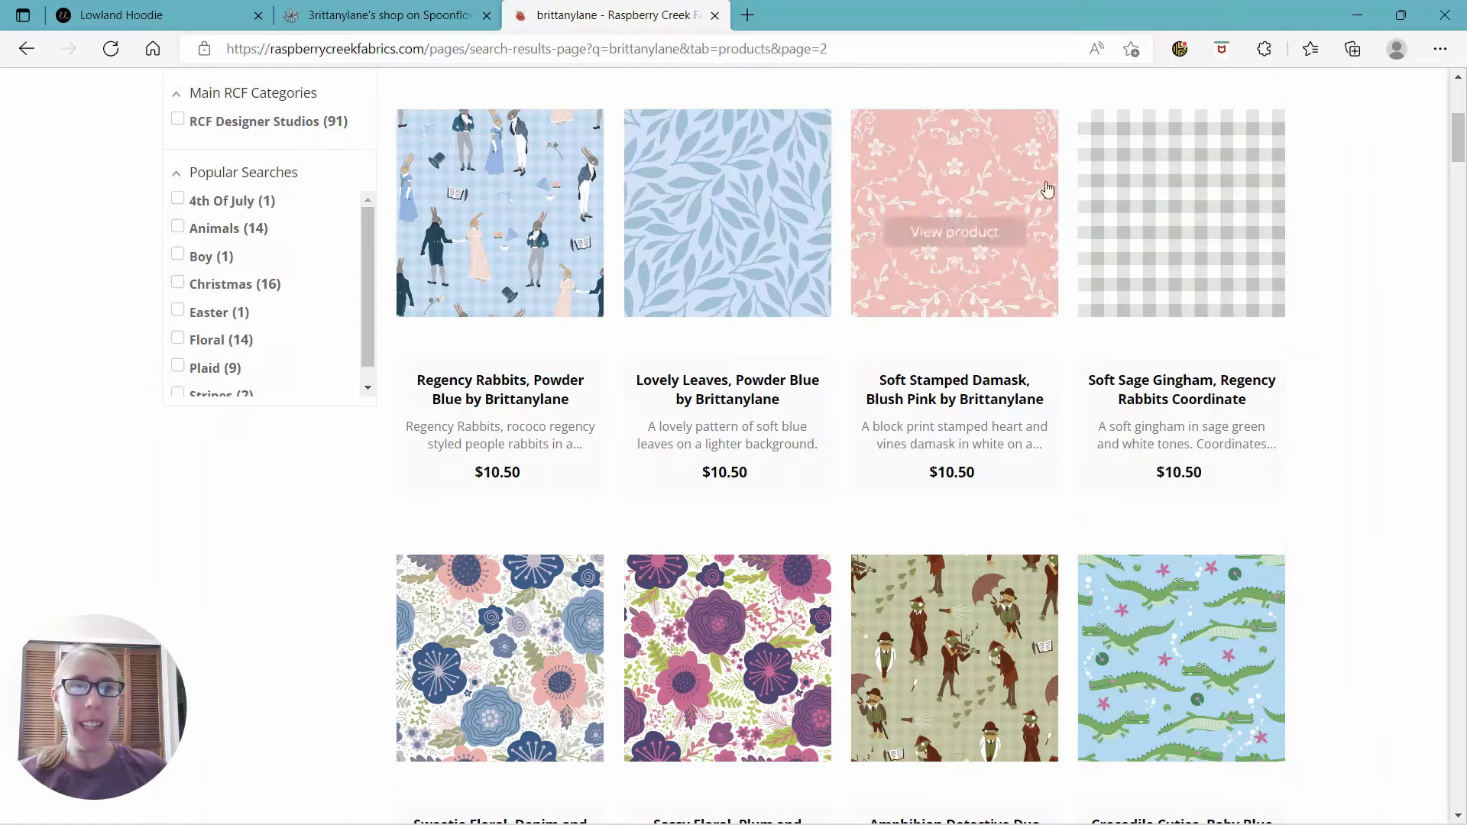
left_click(1364, 12)
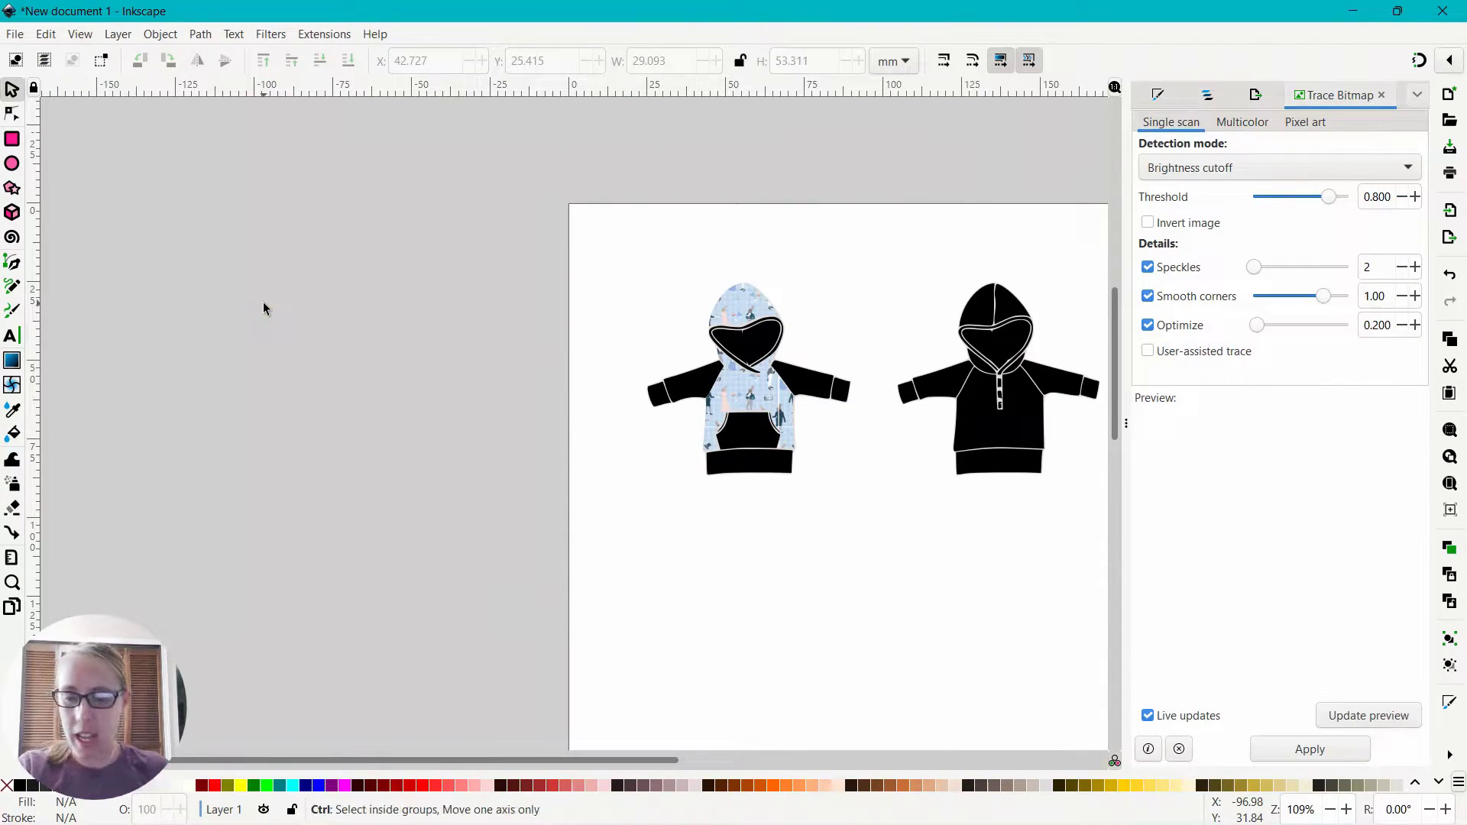
key("ctrl+v")
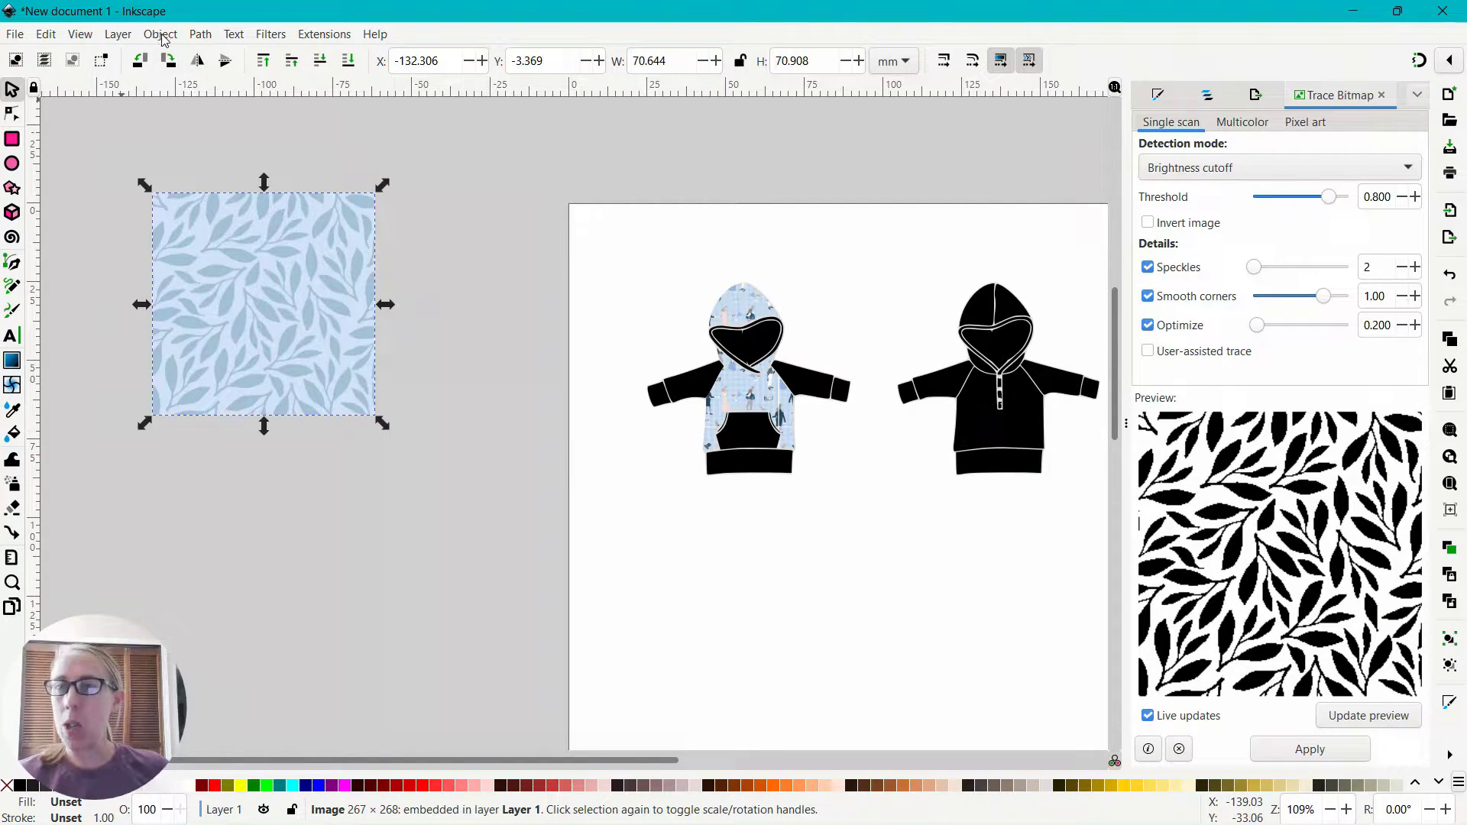
left_click(160, 34)
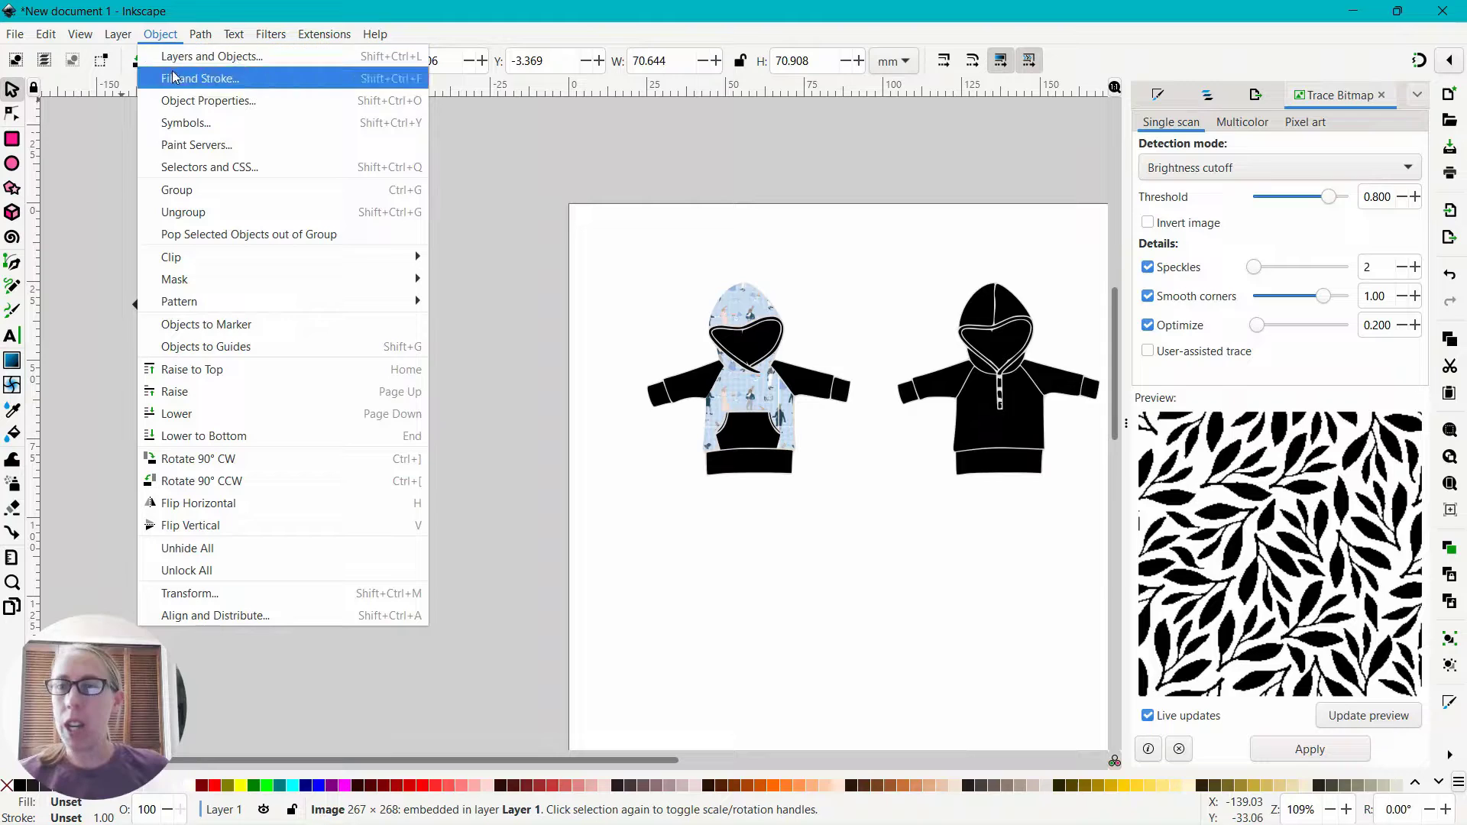
mouse_move(233, 299)
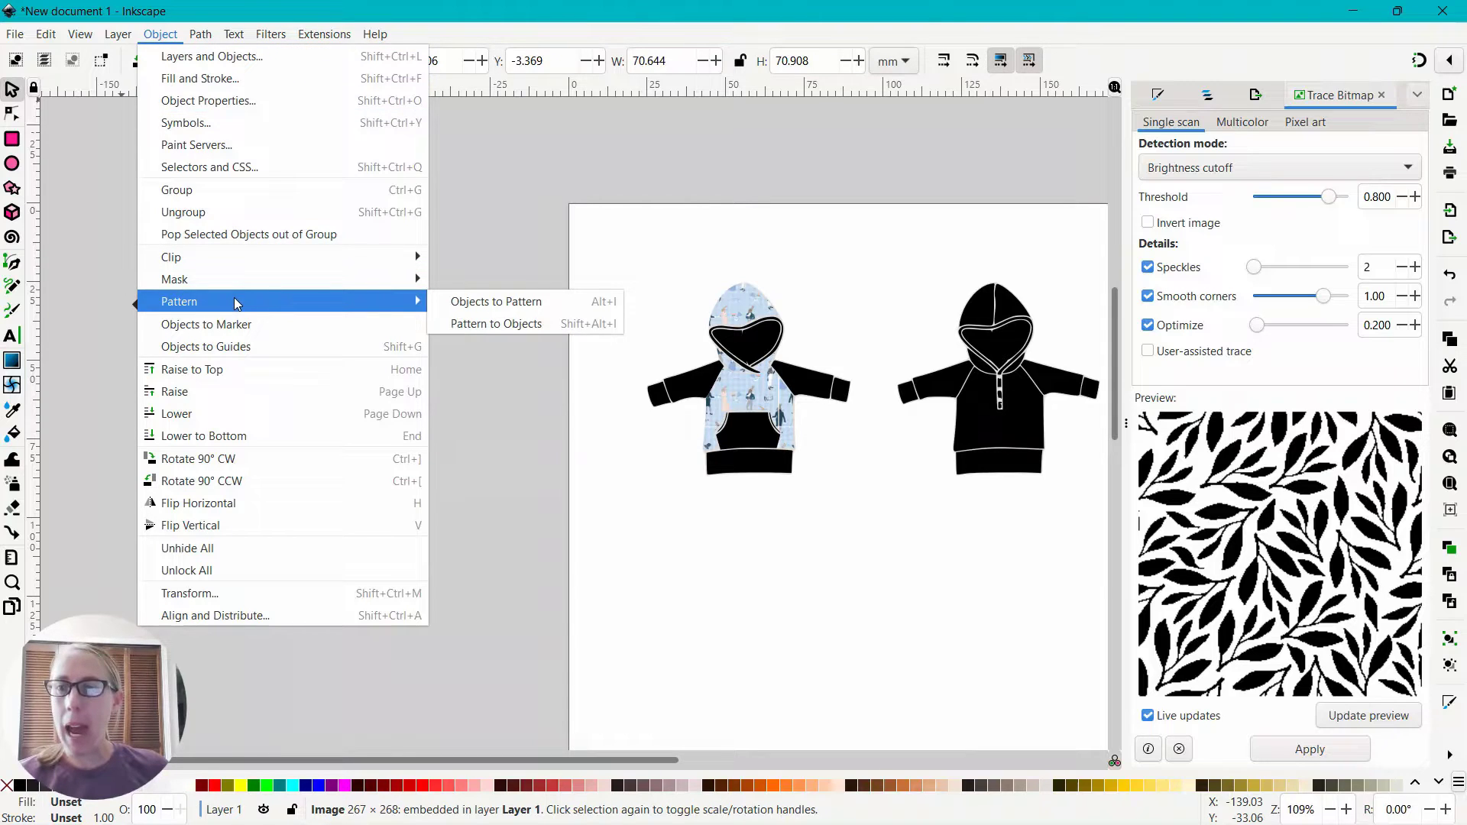
left_click(510, 304)
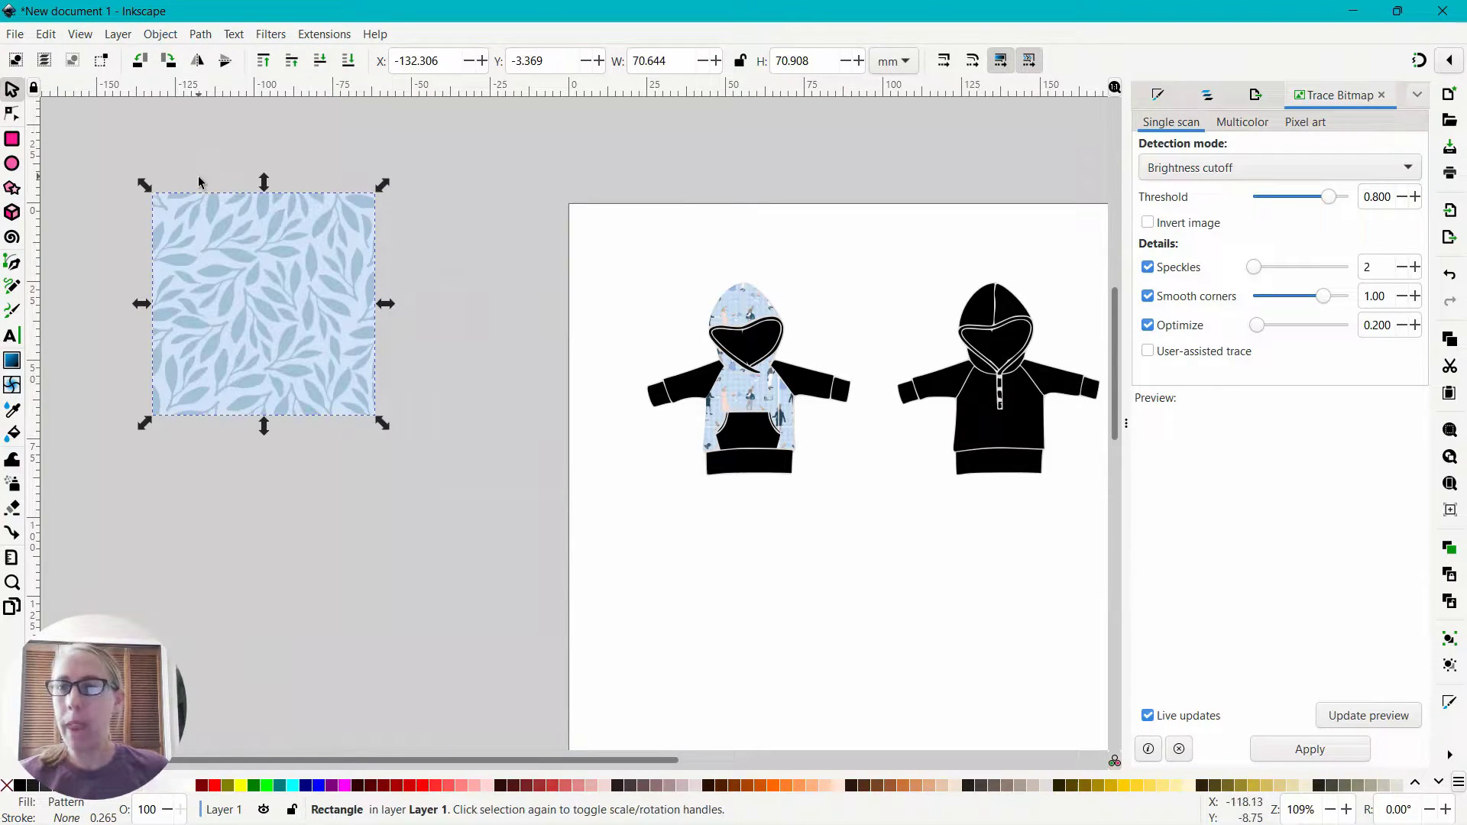
- Scale down the leaf pattern fill inside its square with the Node tool until each repeat is about 13 mm wide
left_click(11, 113)
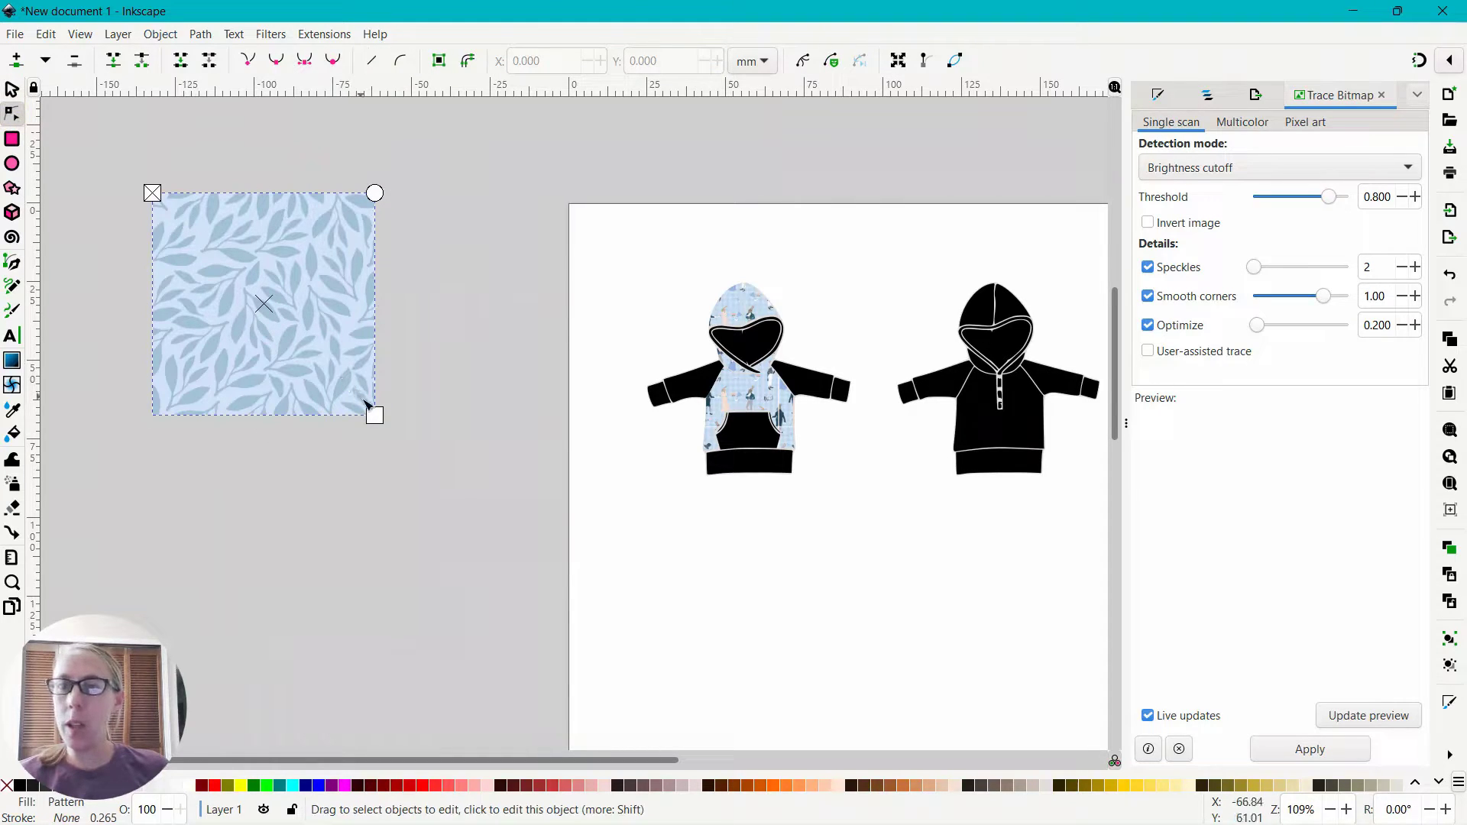
left_click_drag(367, 405, 195, 234)
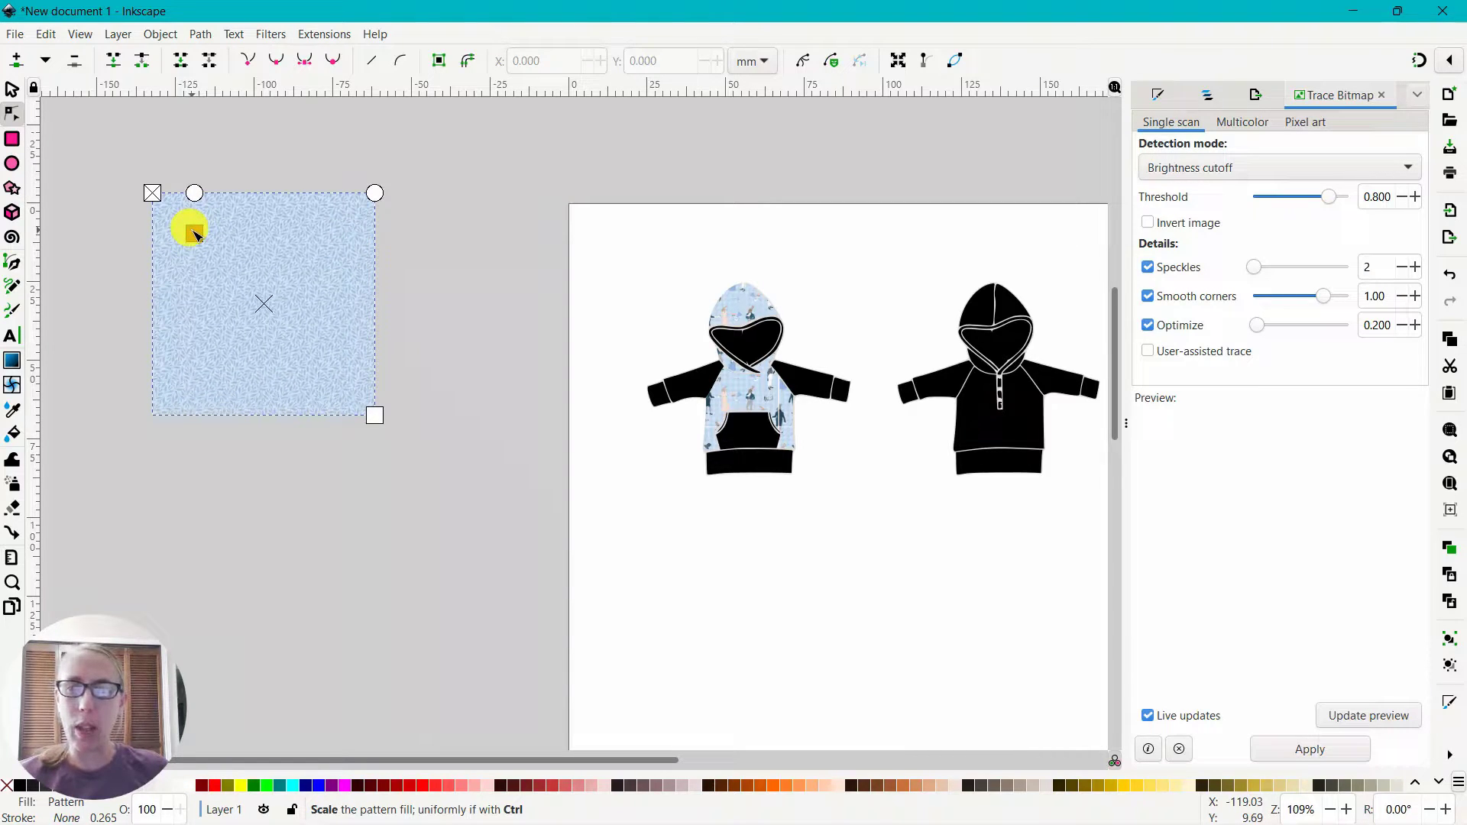
left_click_drag(195, 235, 195, 234)
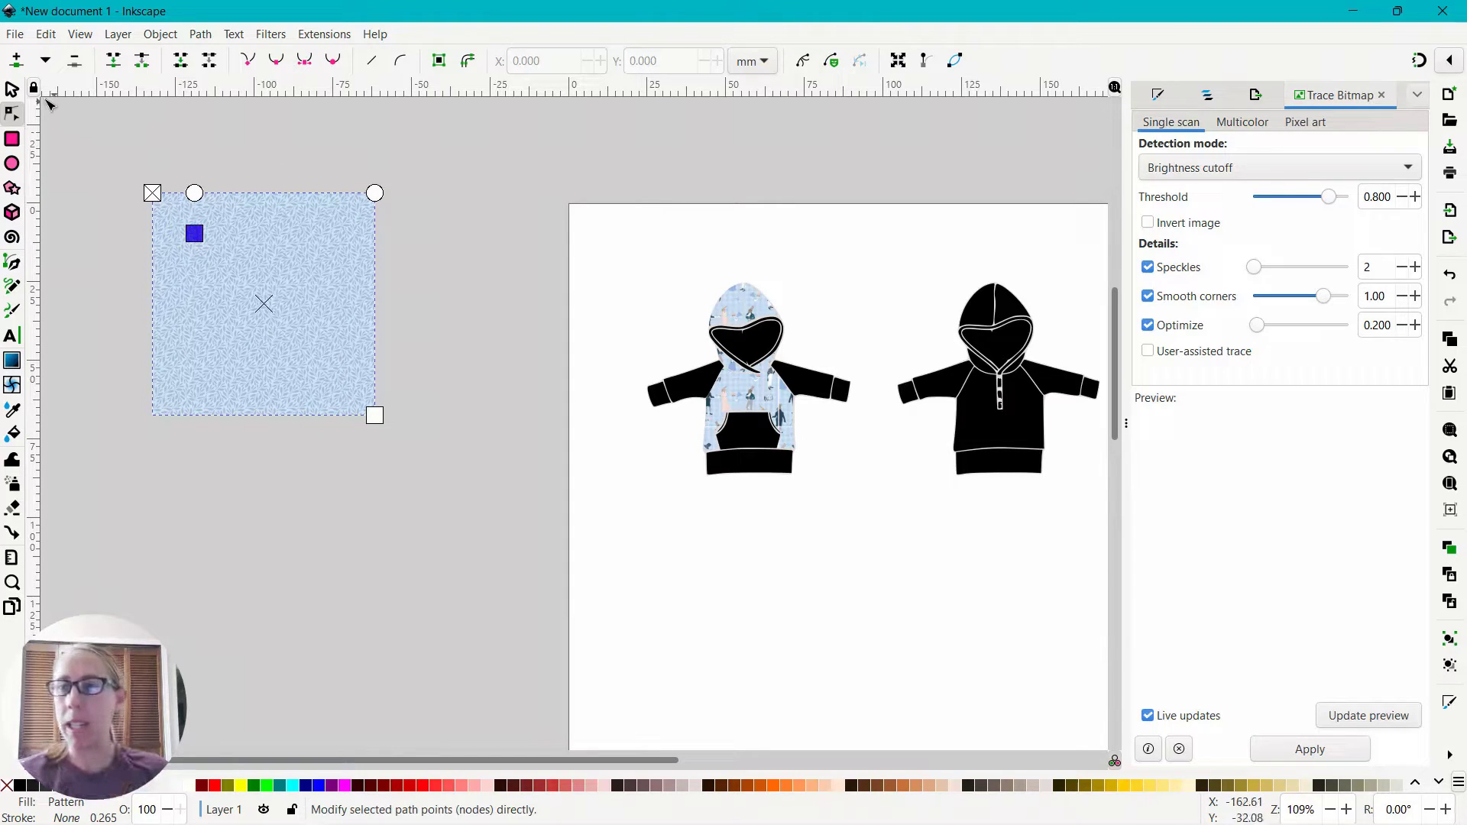
left_click(11, 90)
left_click(268, 305)
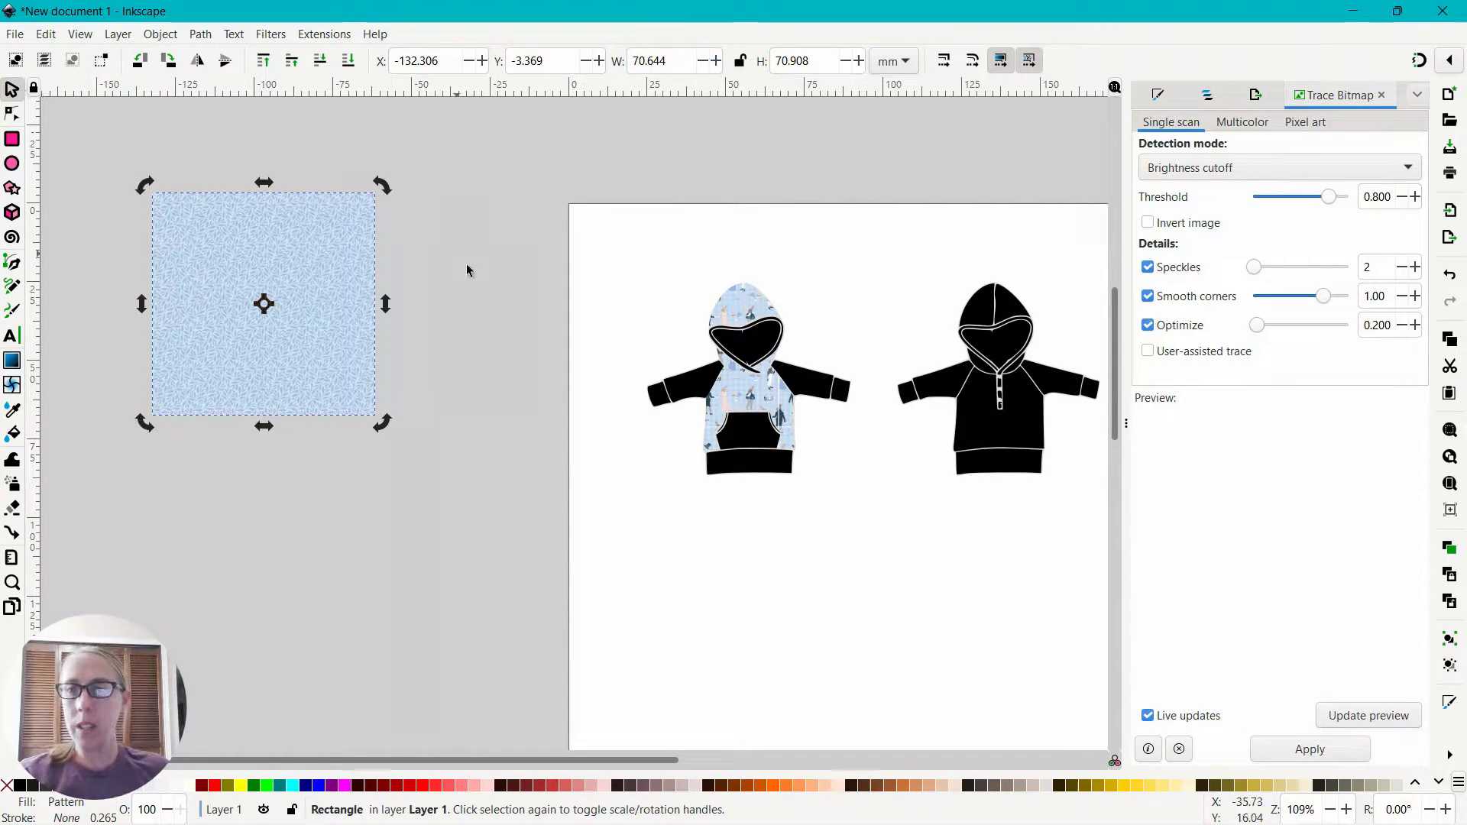
left_click(710, 385)
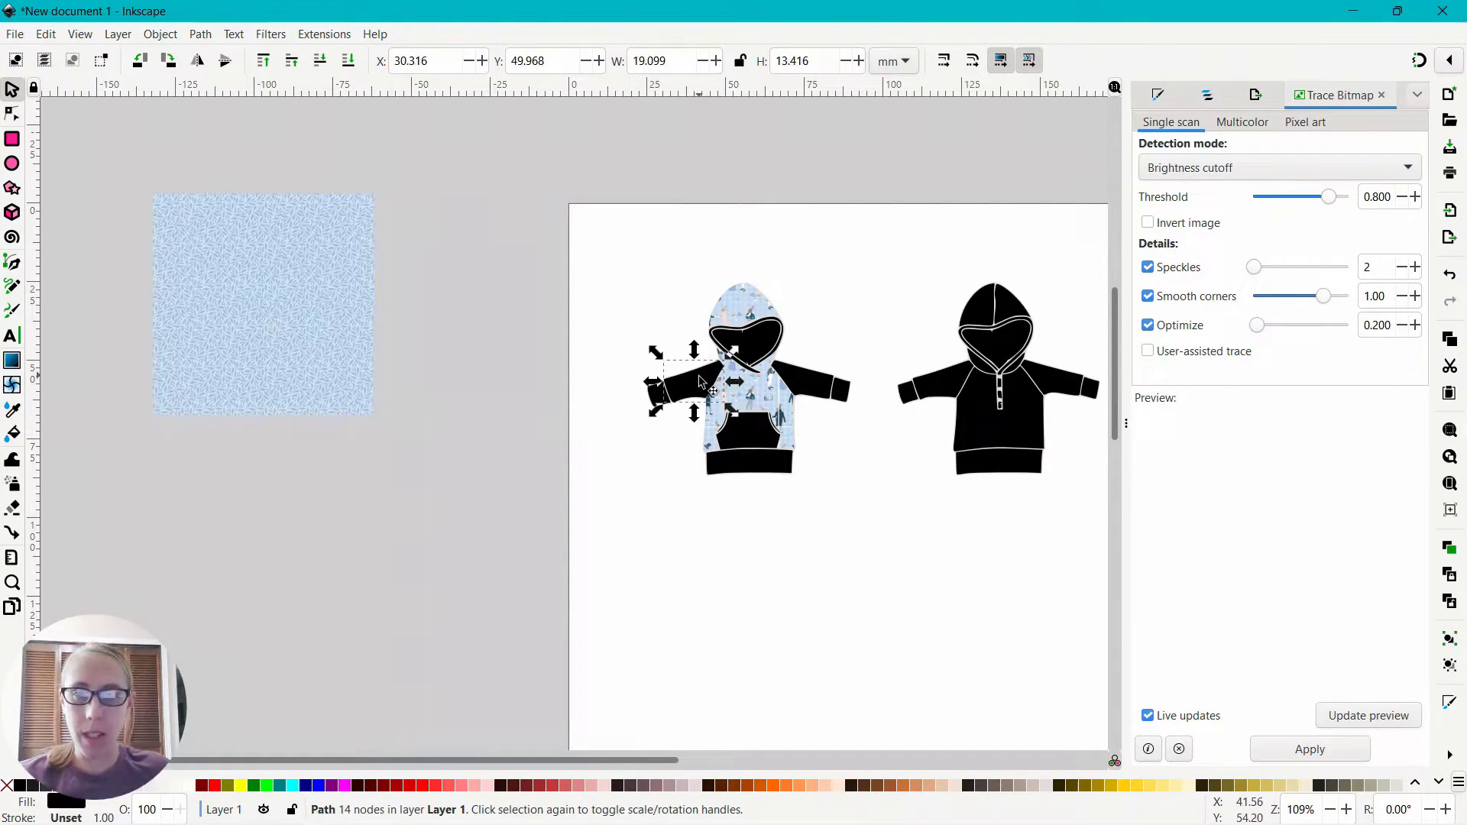
left_click(814, 391)
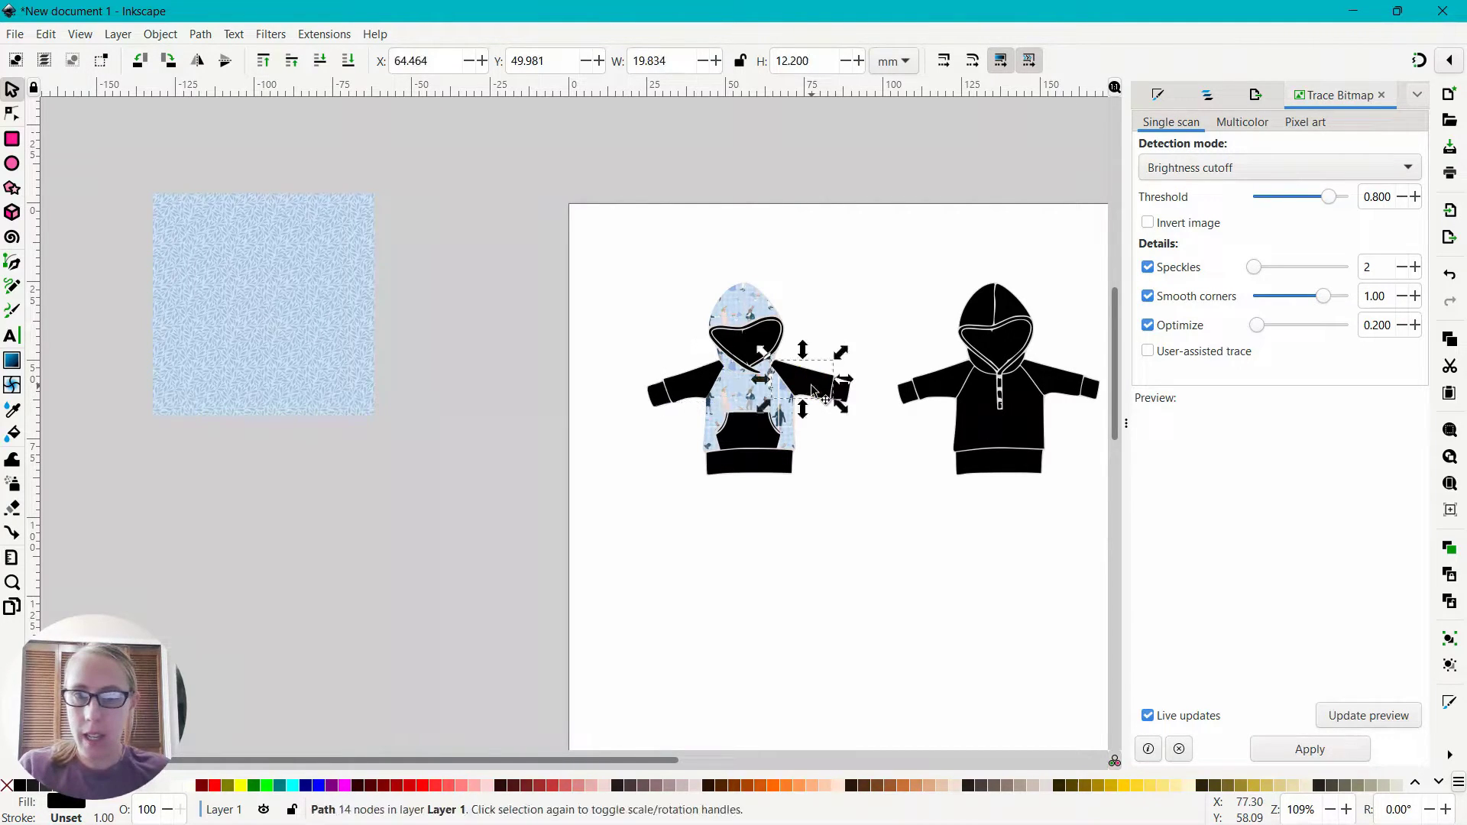
left_click(708, 394, "shift")
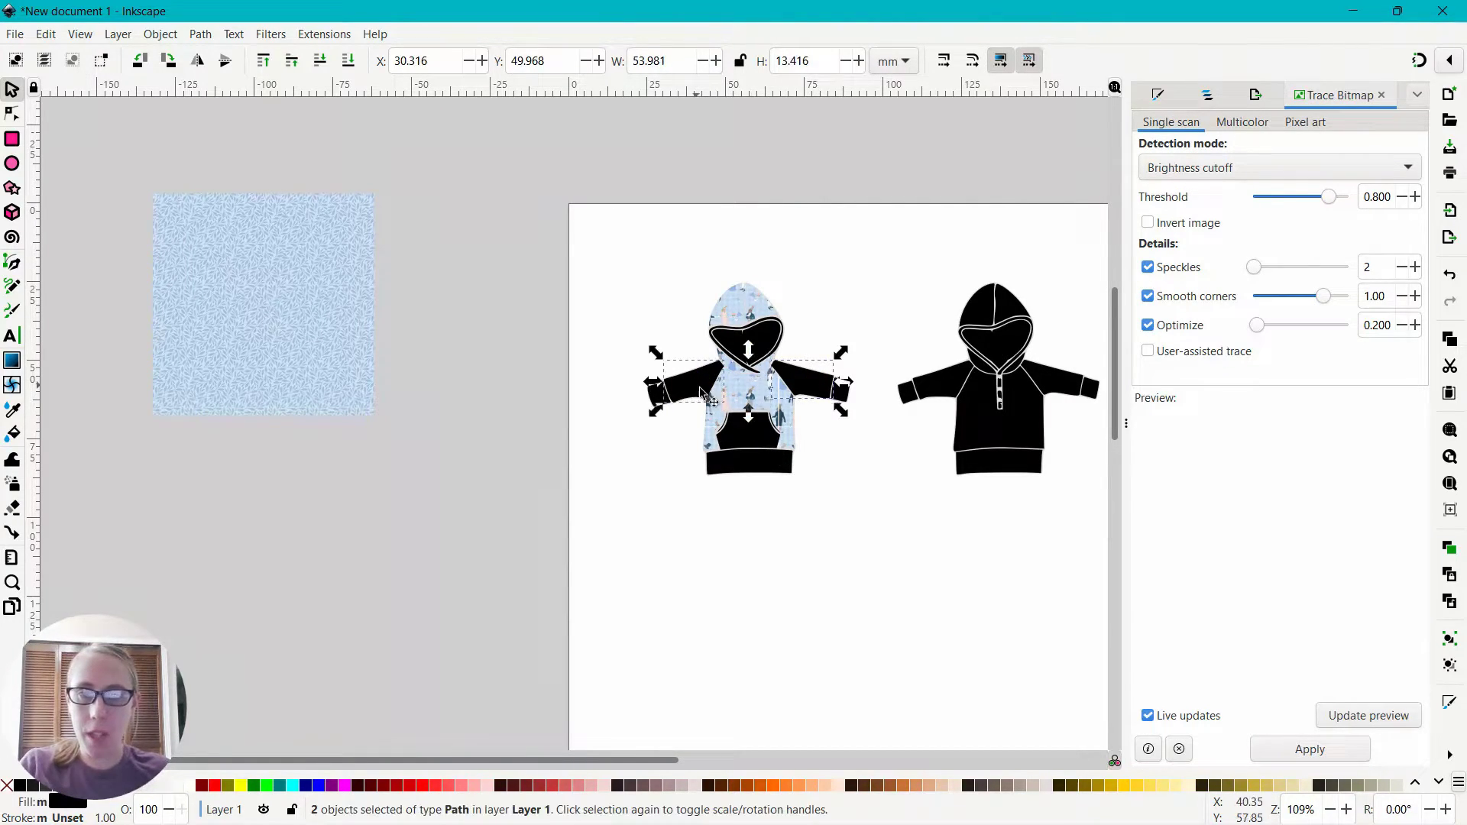
left_click(751, 467, "shift")
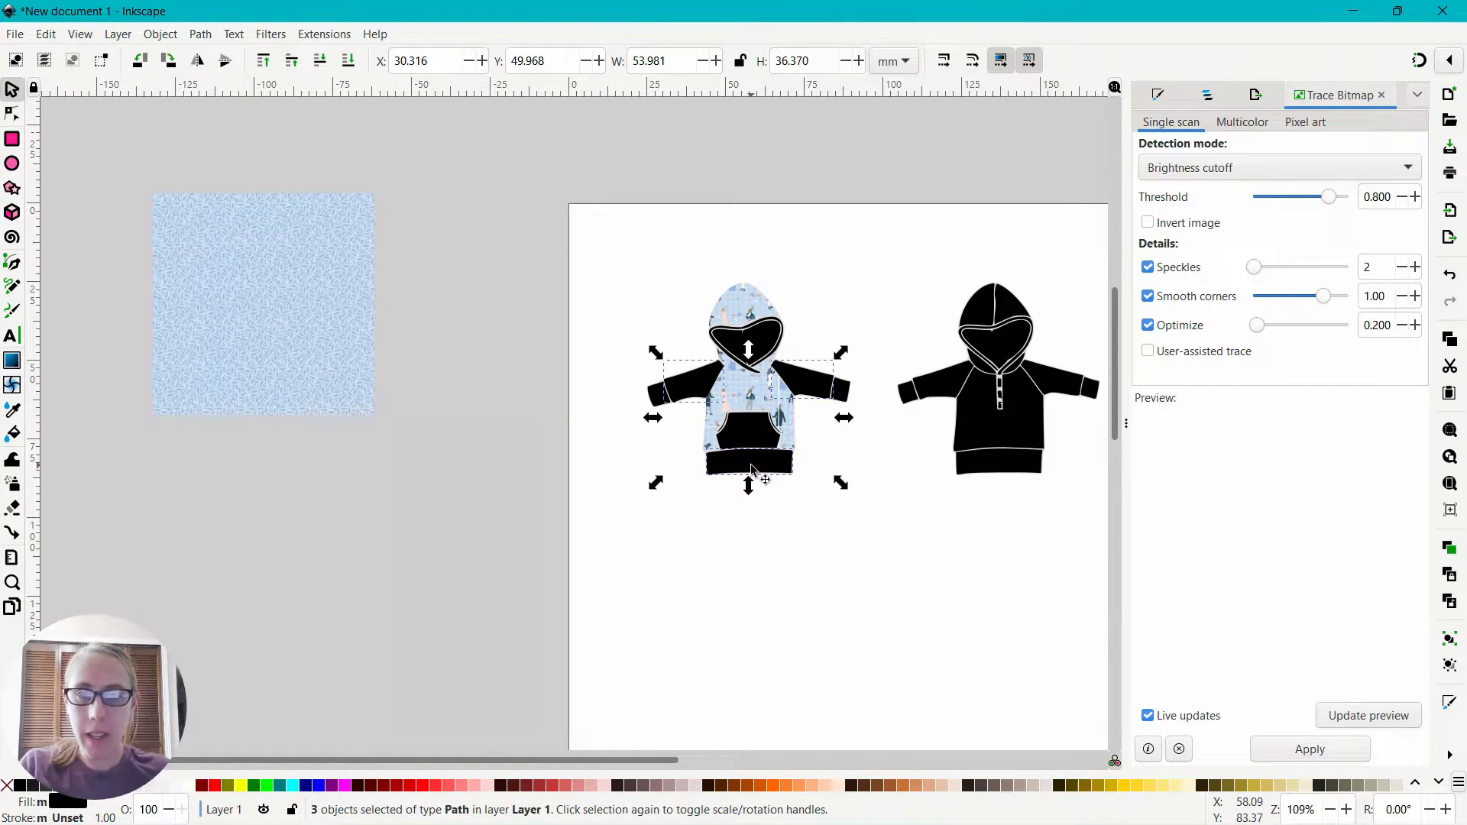
left_click(657, 389, "shift")
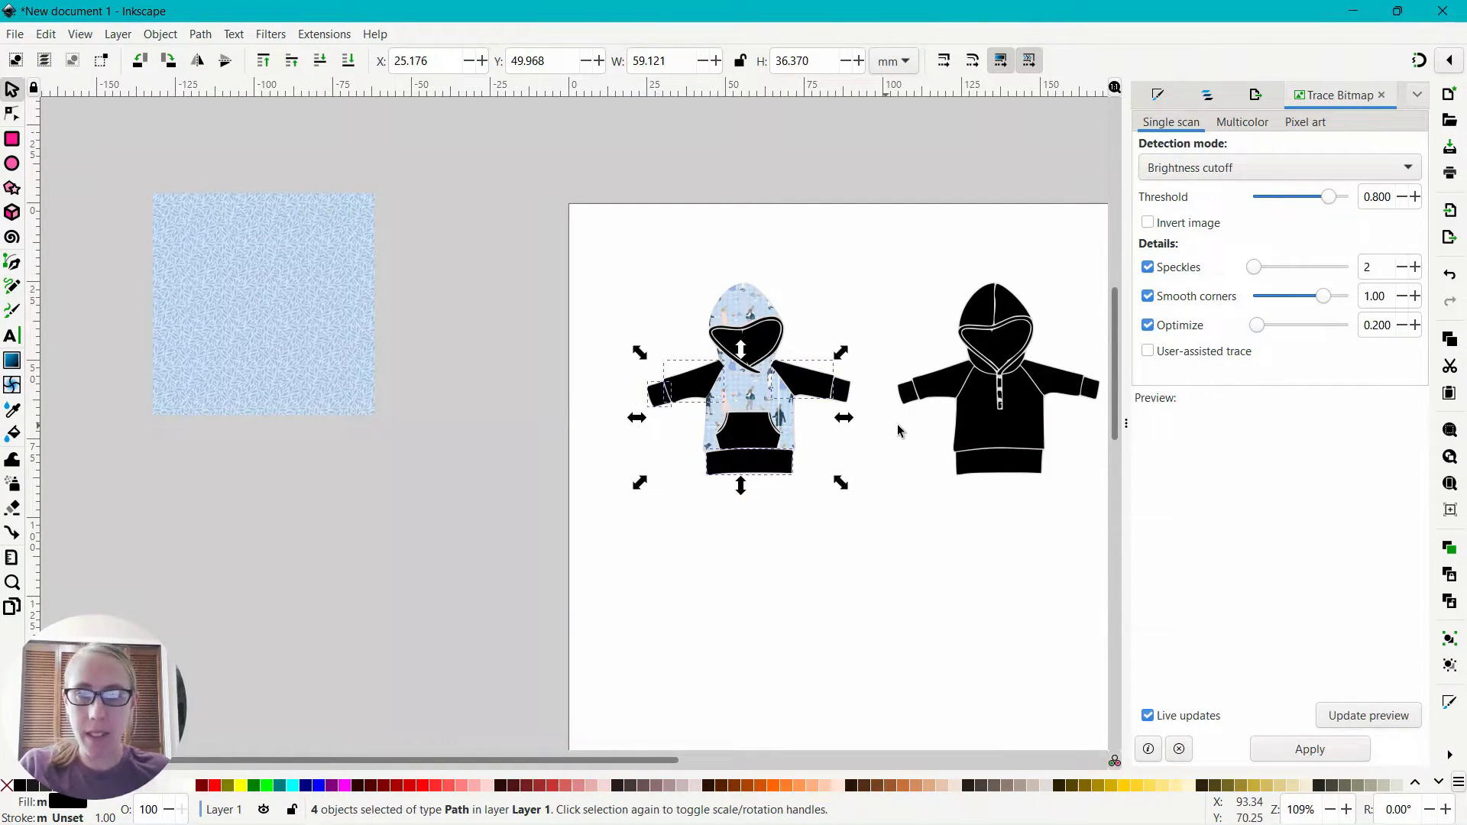
left_click(844, 395, "shift")
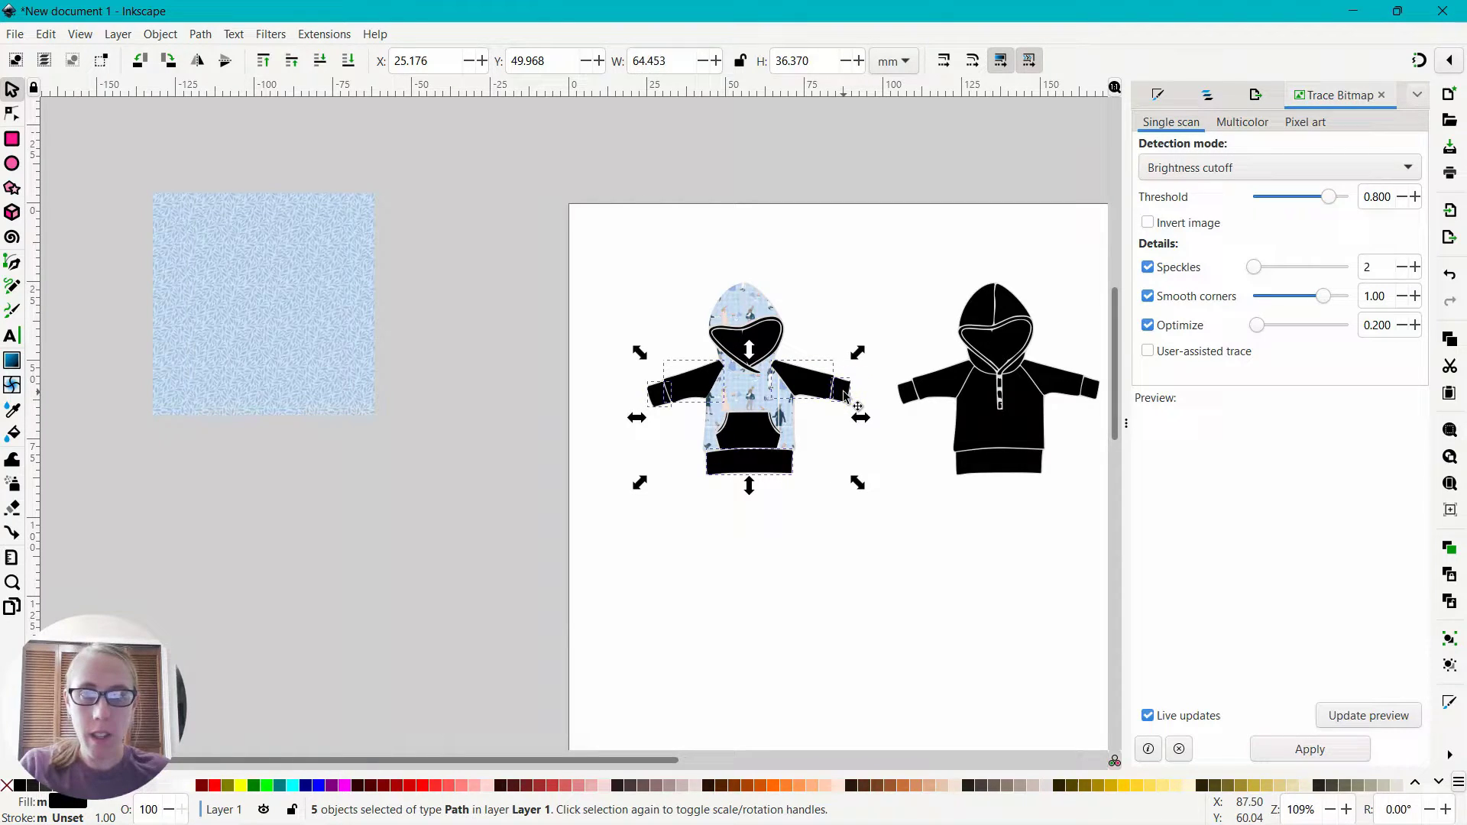
left_click(726, 333, "shift")
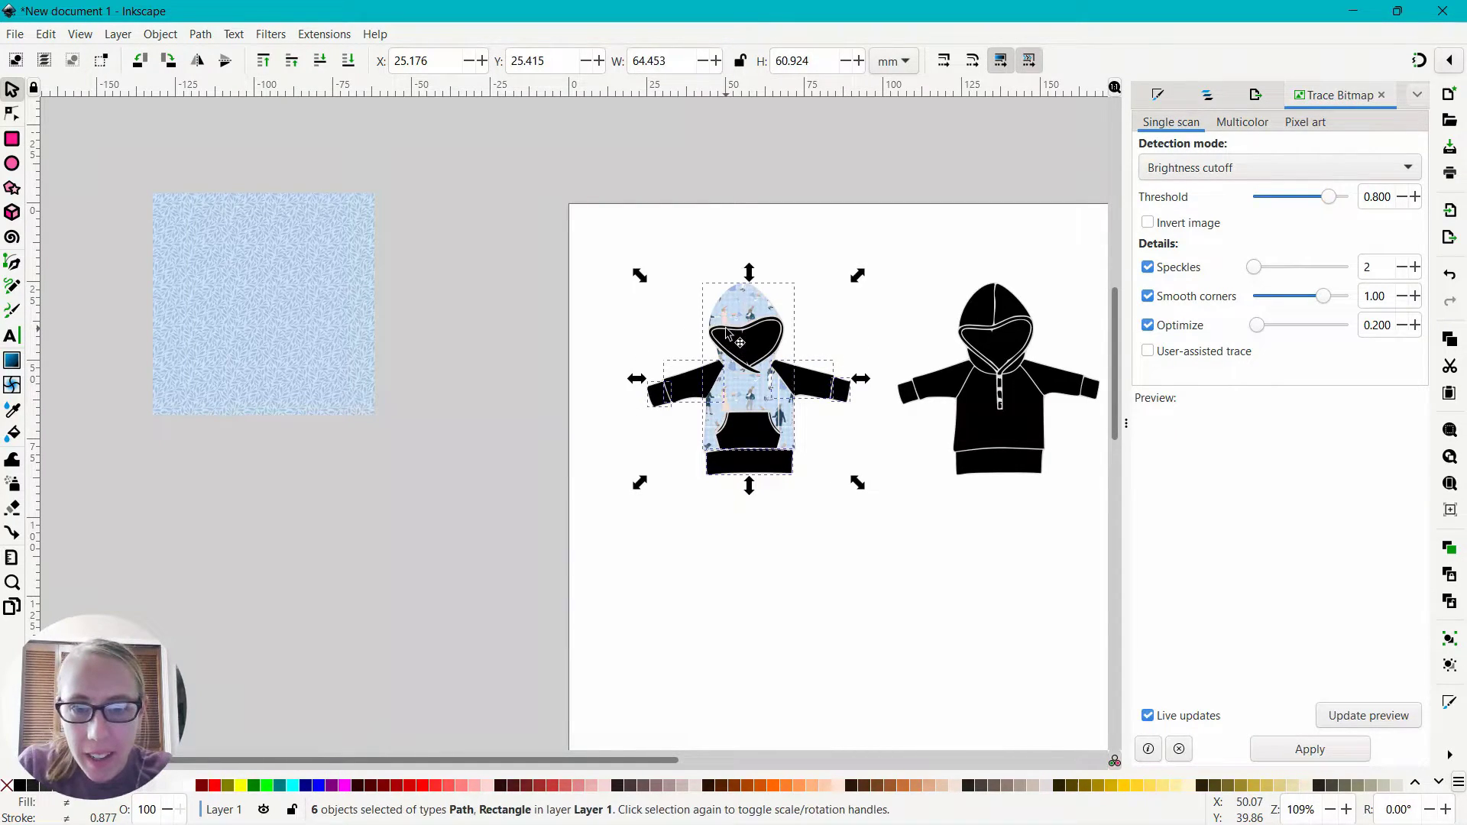
left_click(825, 309)
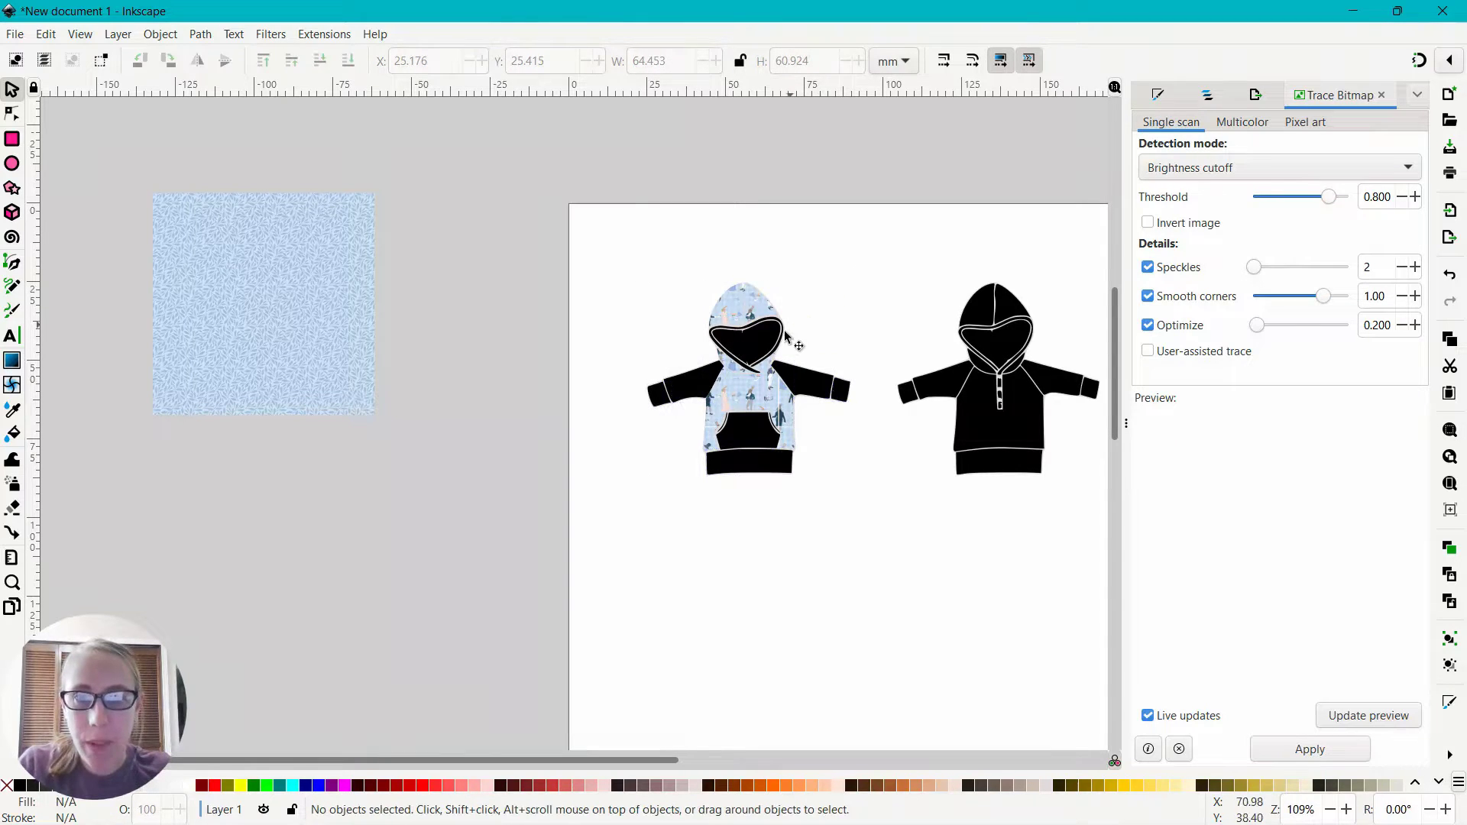
- Unite the kangaroo-pocket hoodie's hood band, both sleeves, both cuffs, waistband and pocket into one path with Union
scroll(770, 350, "up", 4)
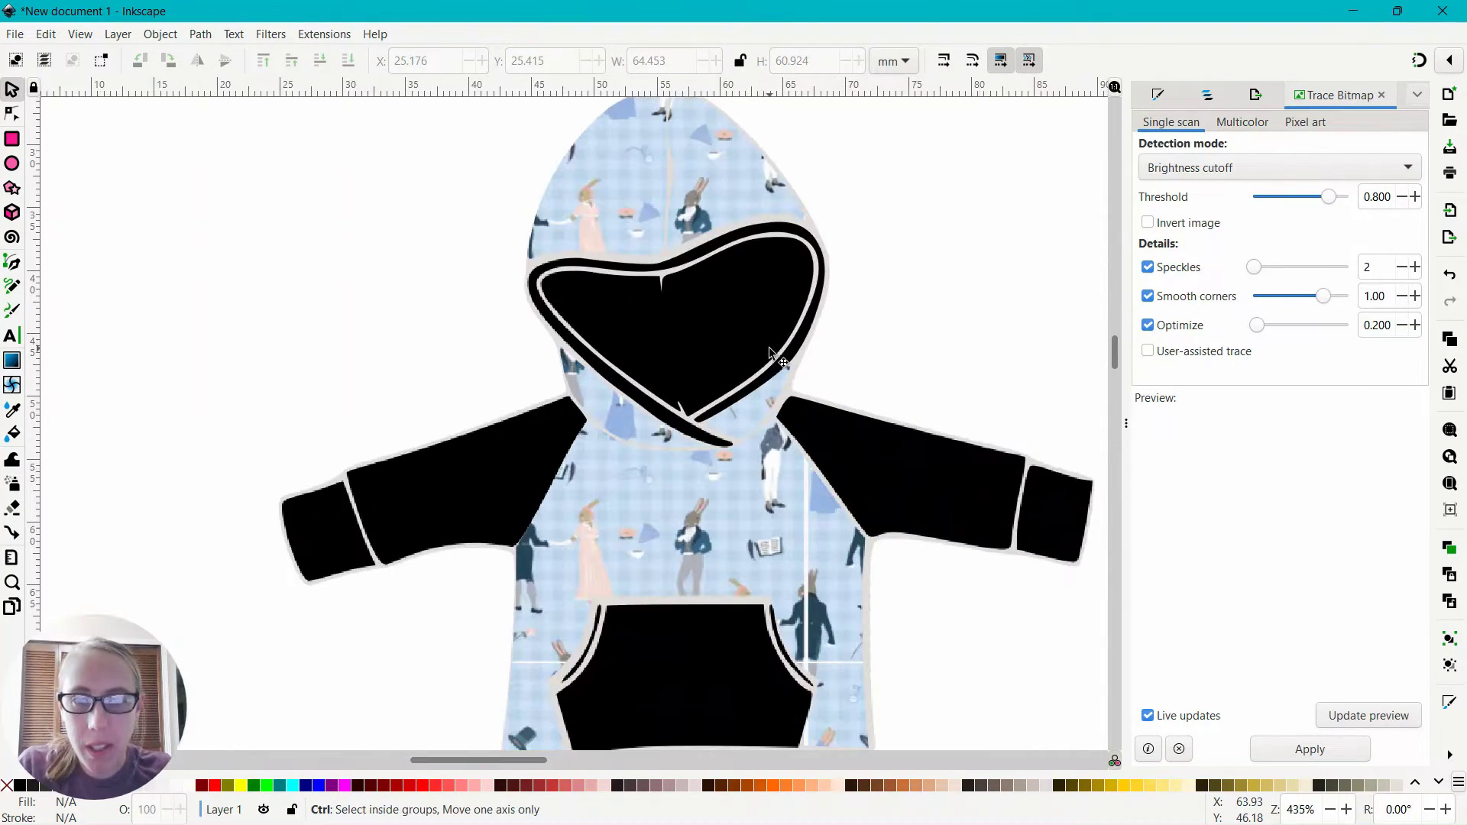
left_click(665, 267)
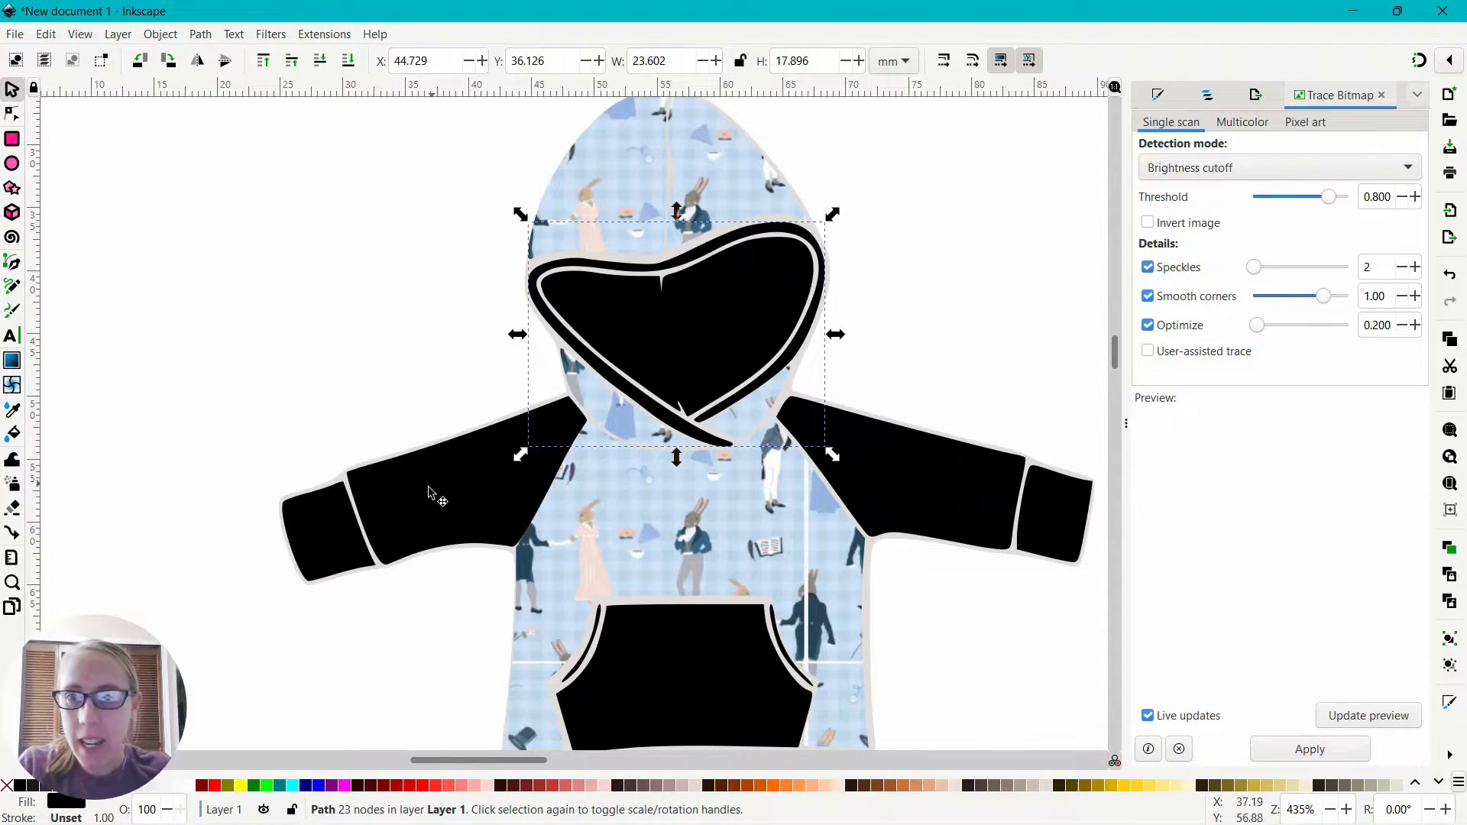
left_click(382, 521, "shift")
left_click(324, 527, "shift")
left_click(872, 456, "shift")
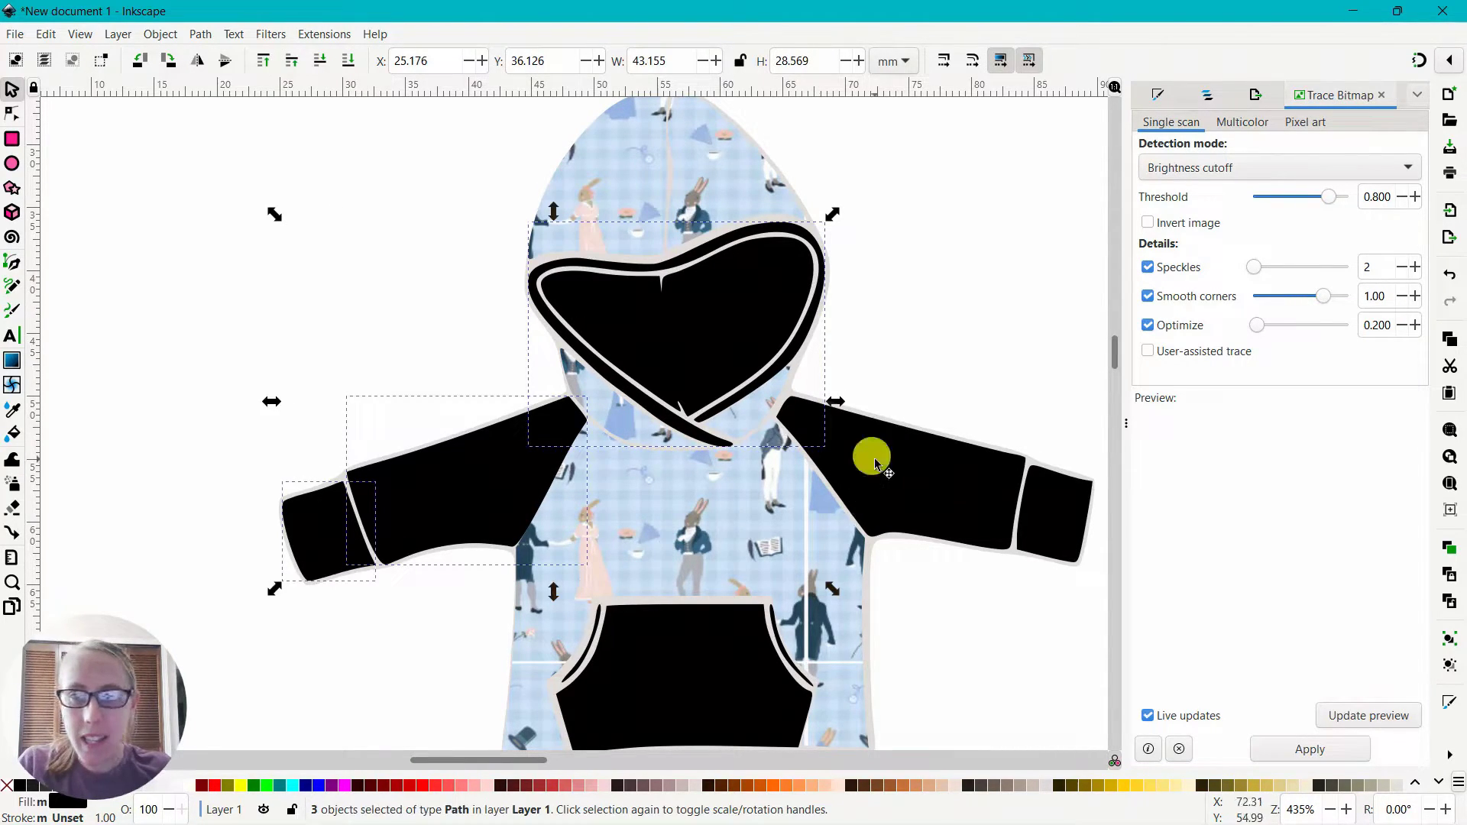
left_click(1058, 512, "shift")
scroll(751, 579, "right", 2)
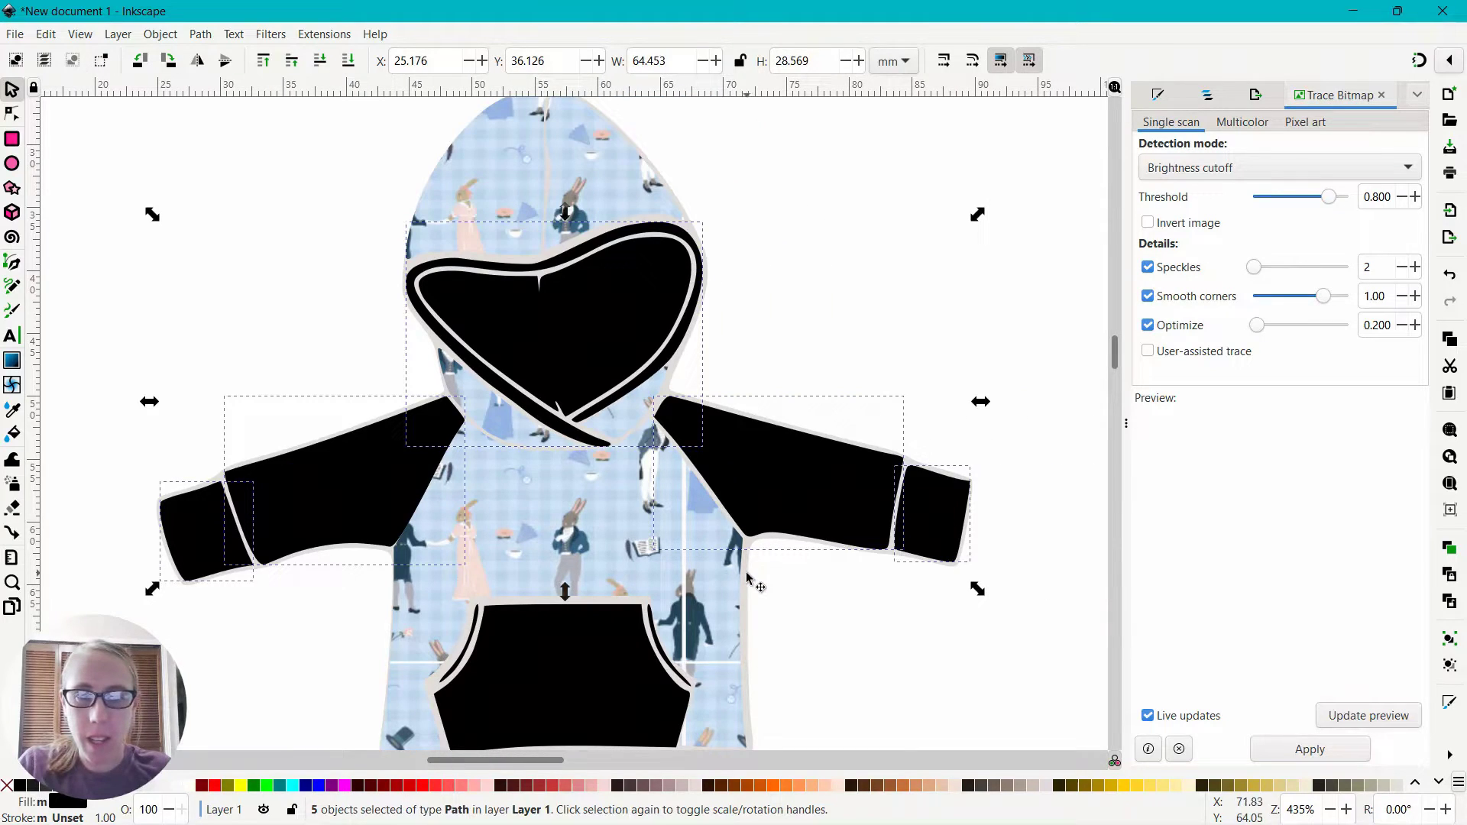
scroll(737, 540, "down", 1, "ctrl")
scroll(737, 541, "down", 2, "ctrl")
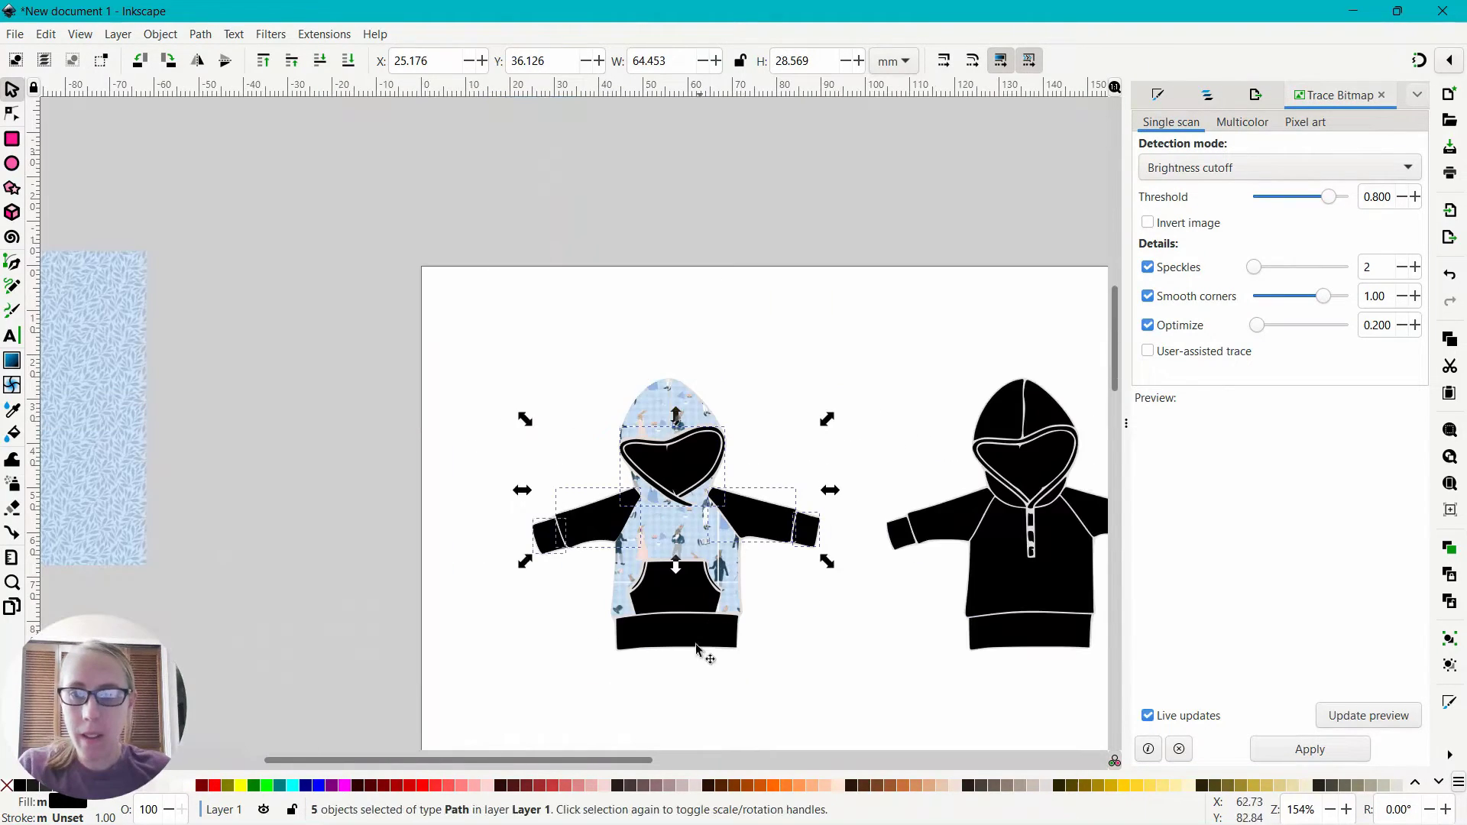
left_click(686, 640, "shift")
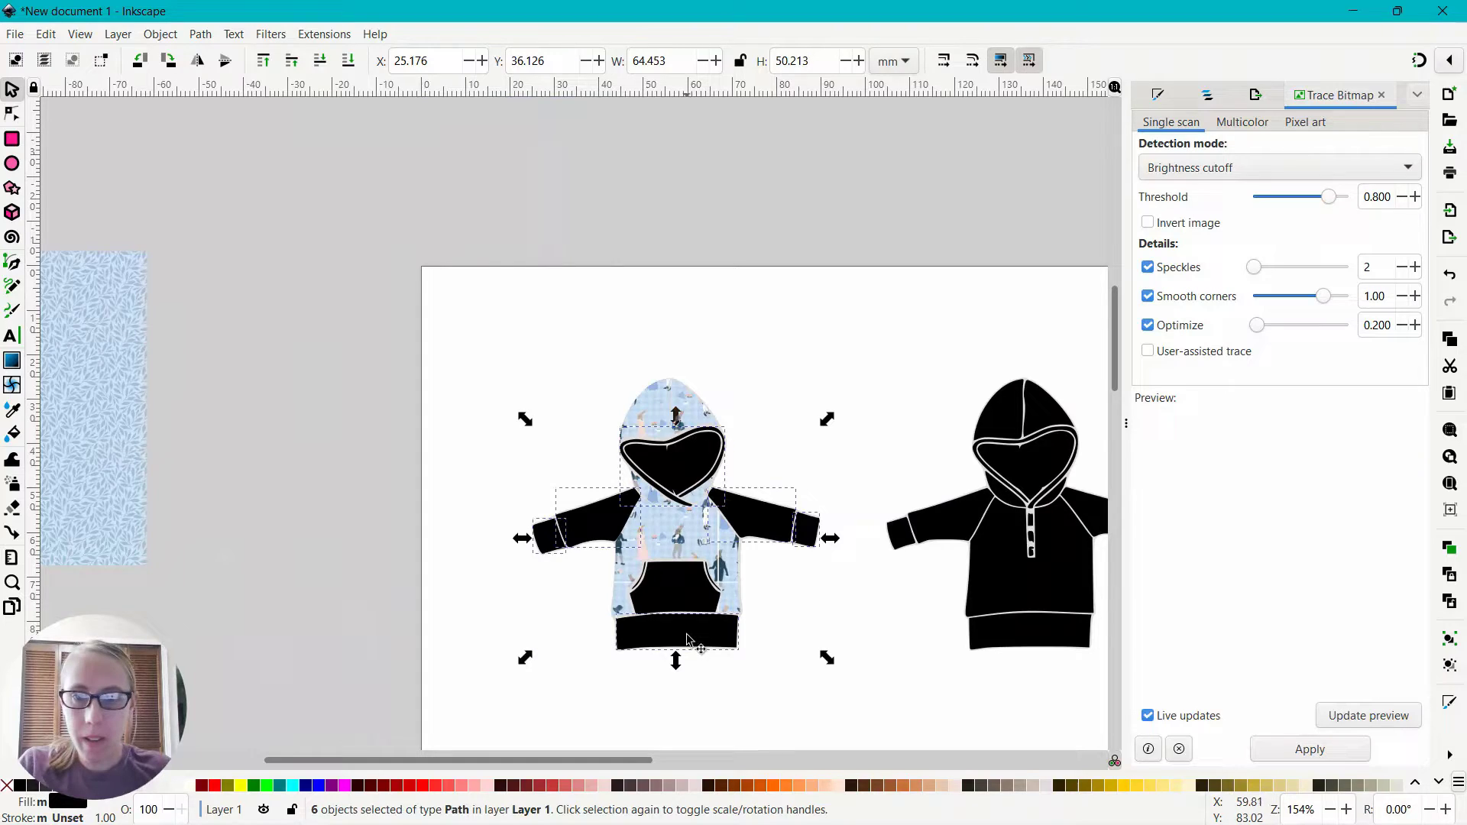
left_click(682, 590, "shift")
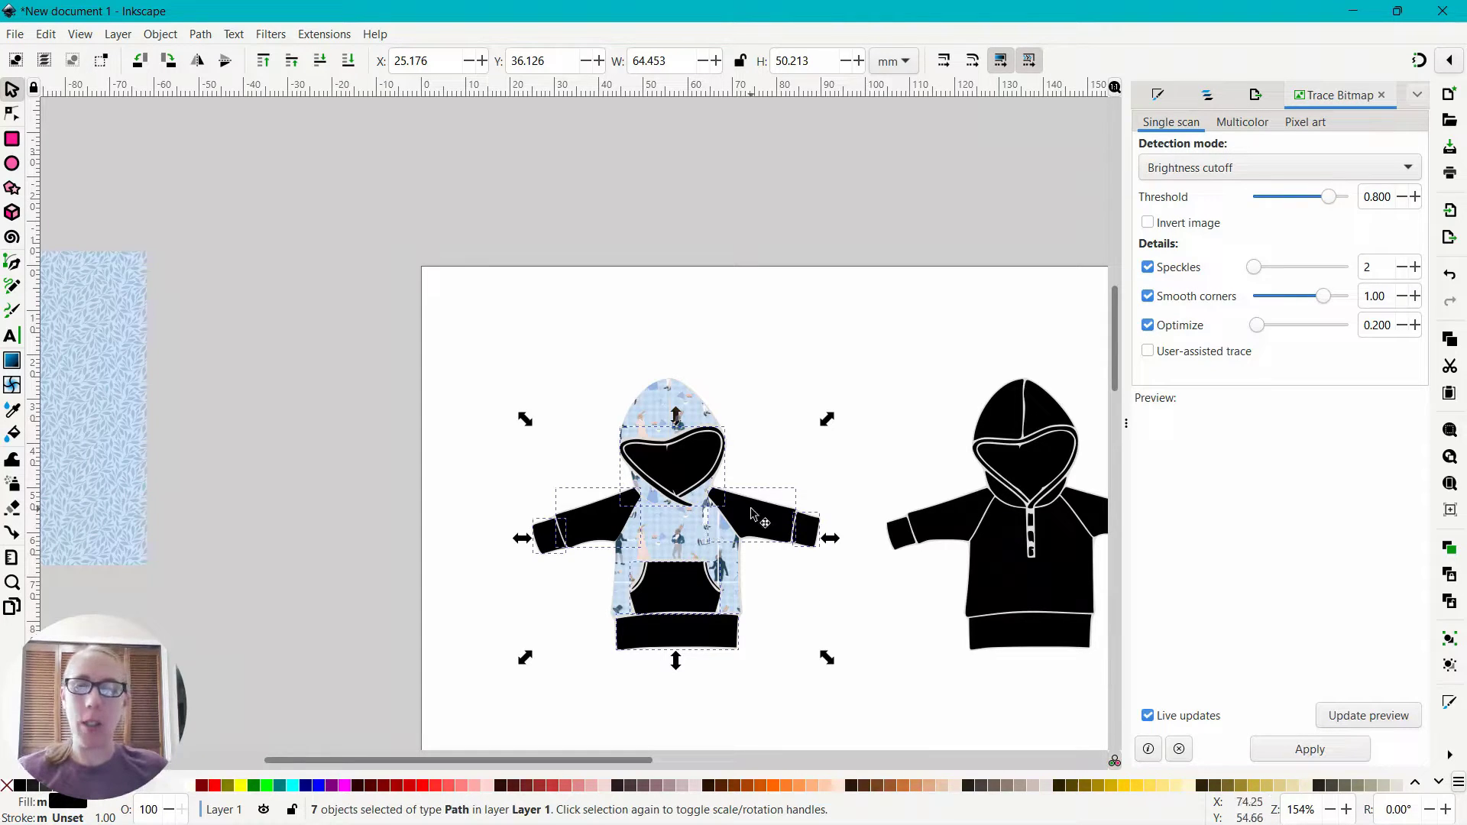
left_click_drag(637, 760, 601, 761)
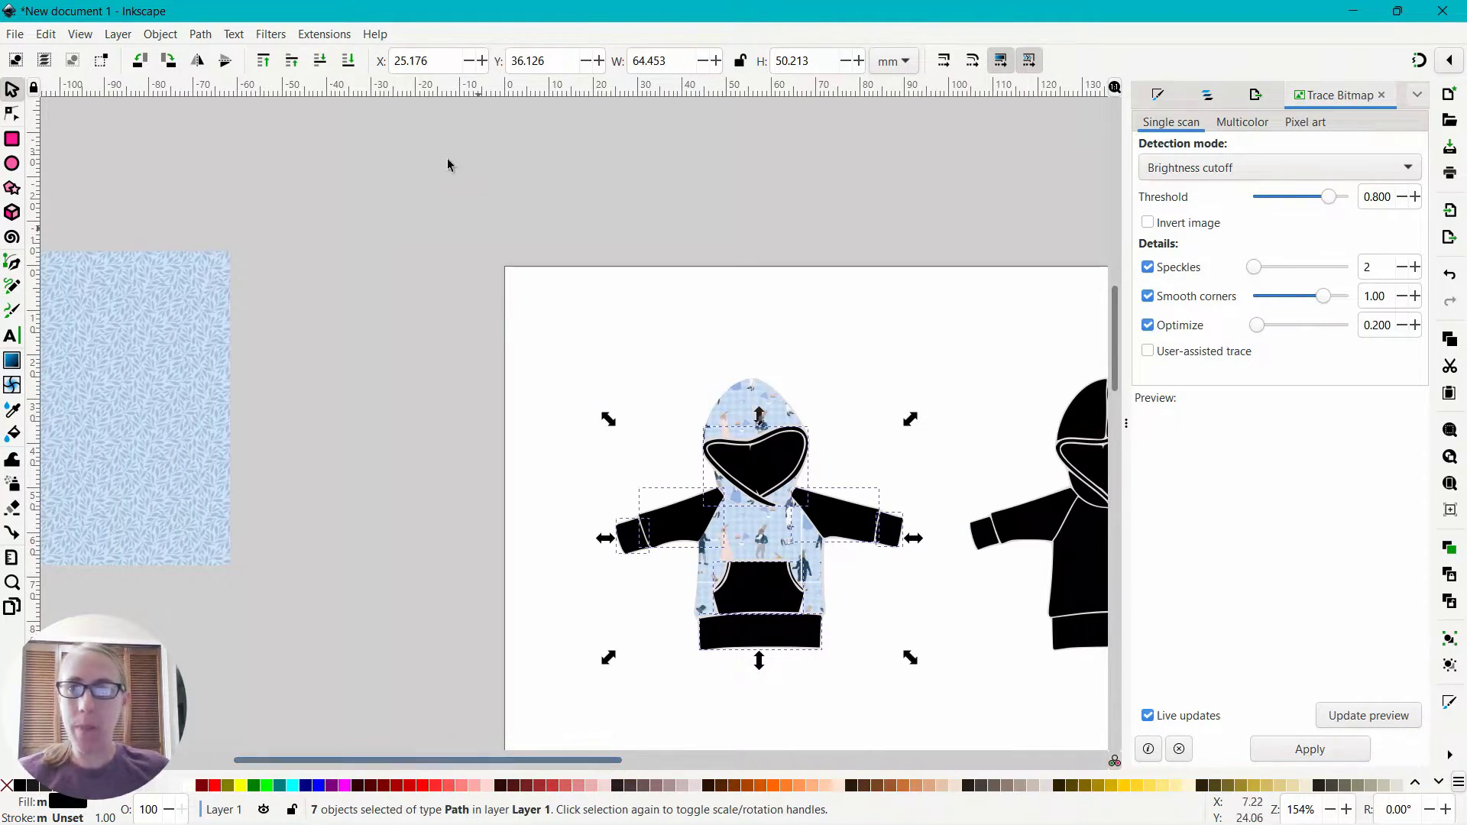
left_click(200, 34)
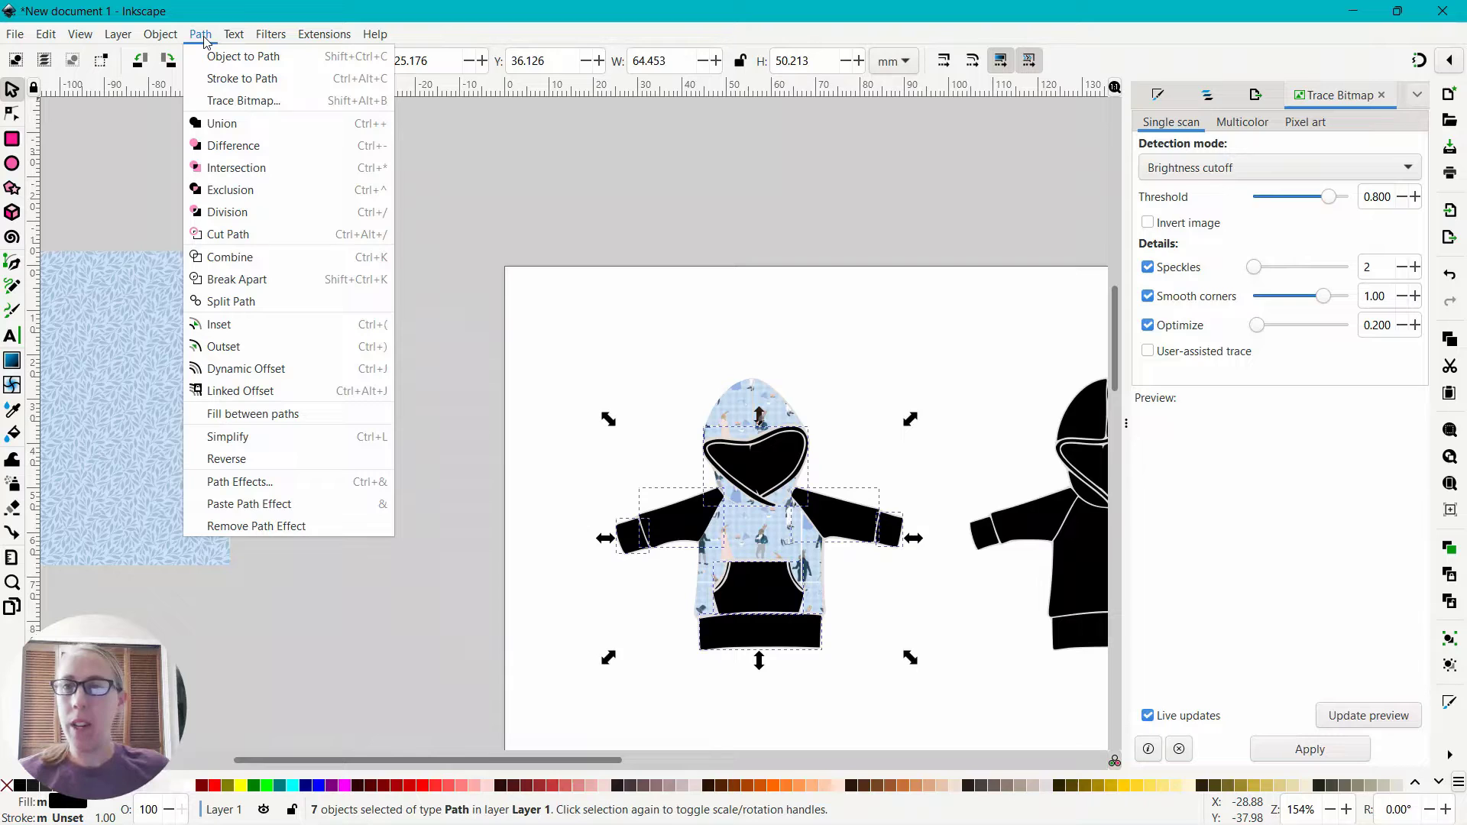
left_click(219, 125)
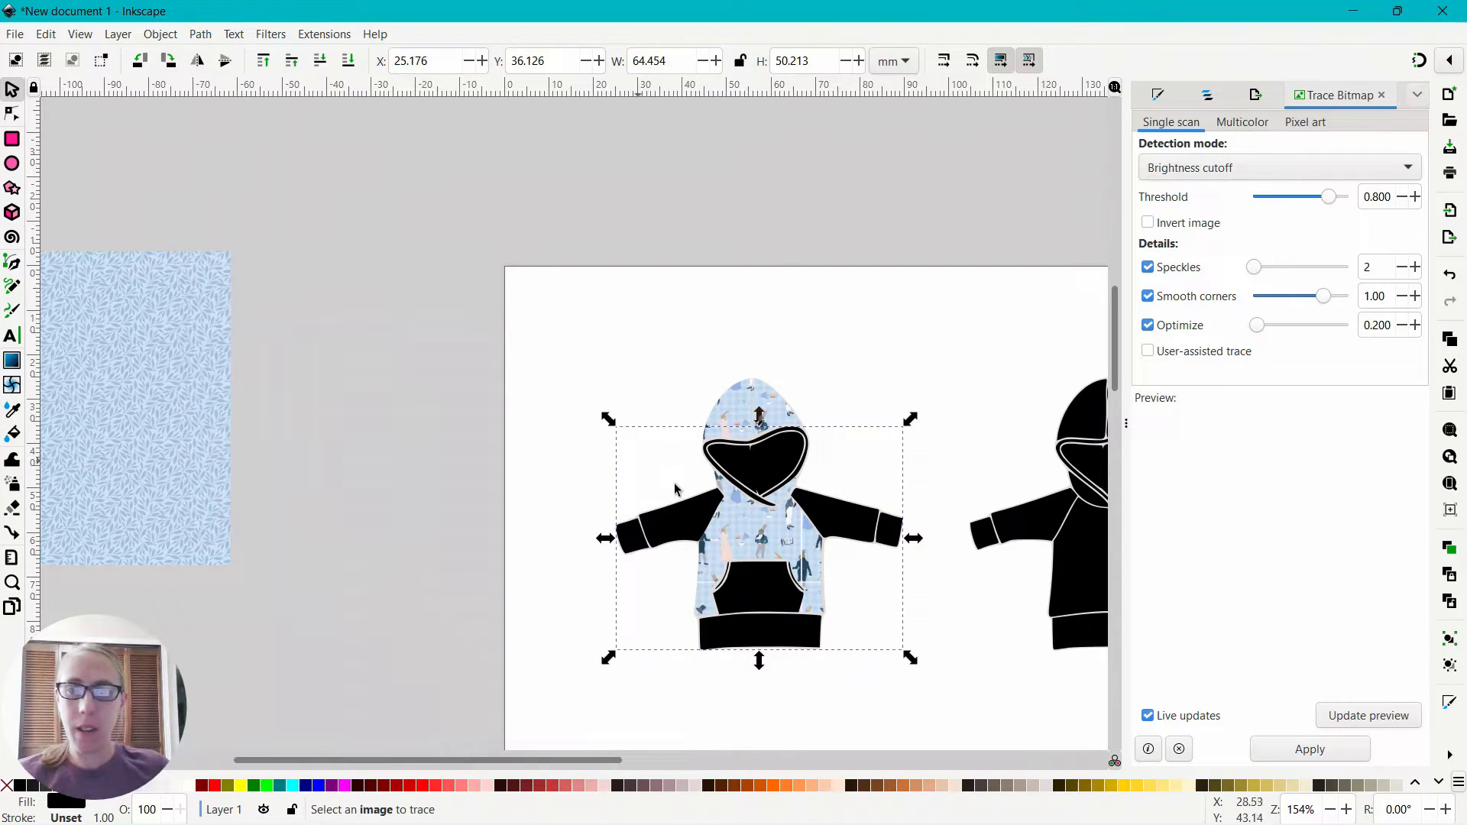
- Move the united hoodie pieces onto the leaf-print square and raise them to the top
left_click_drag(599, 760, 511, 758)
left_click(837, 454)
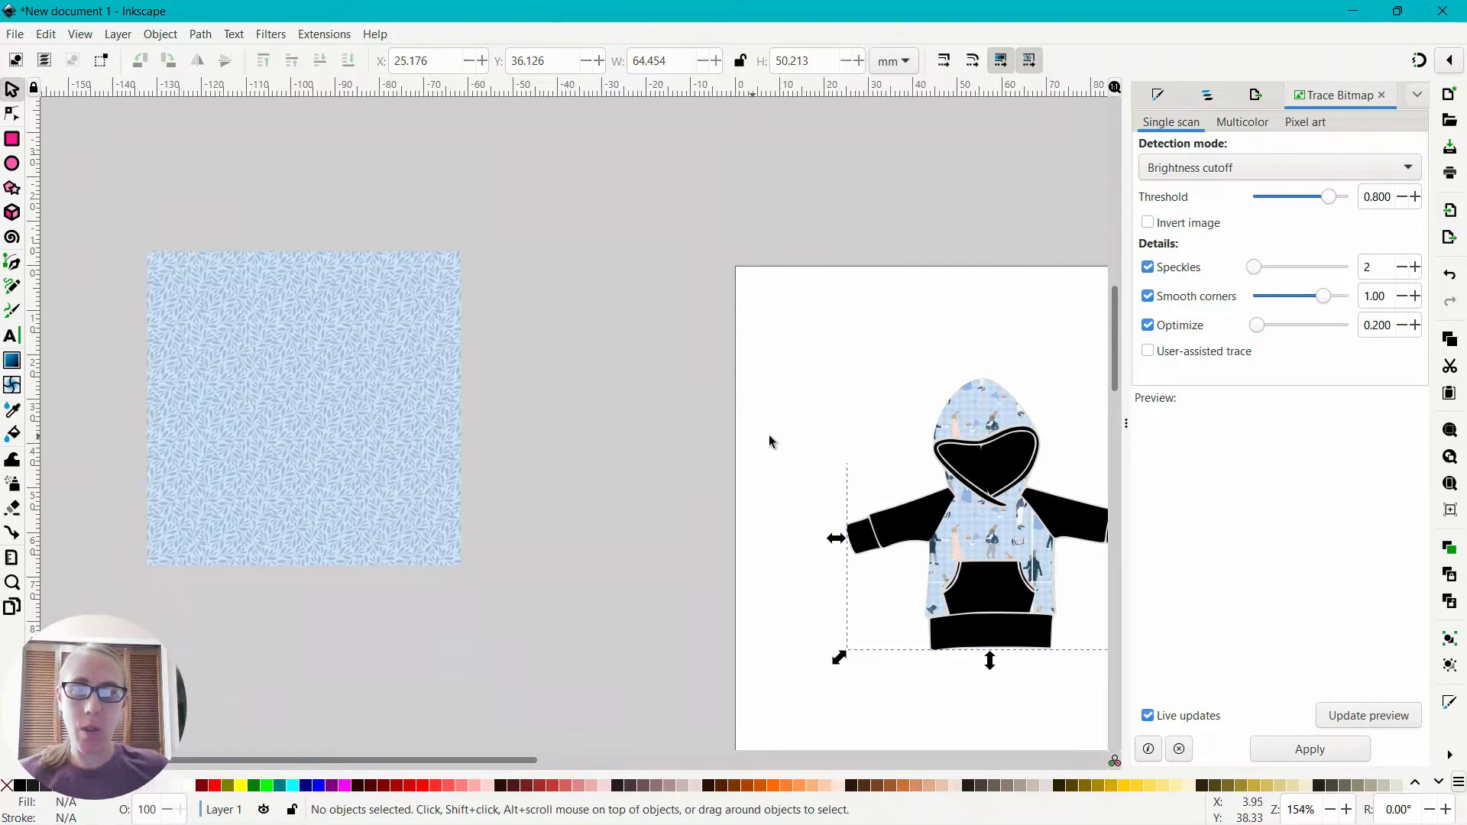
left_click(987, 470)
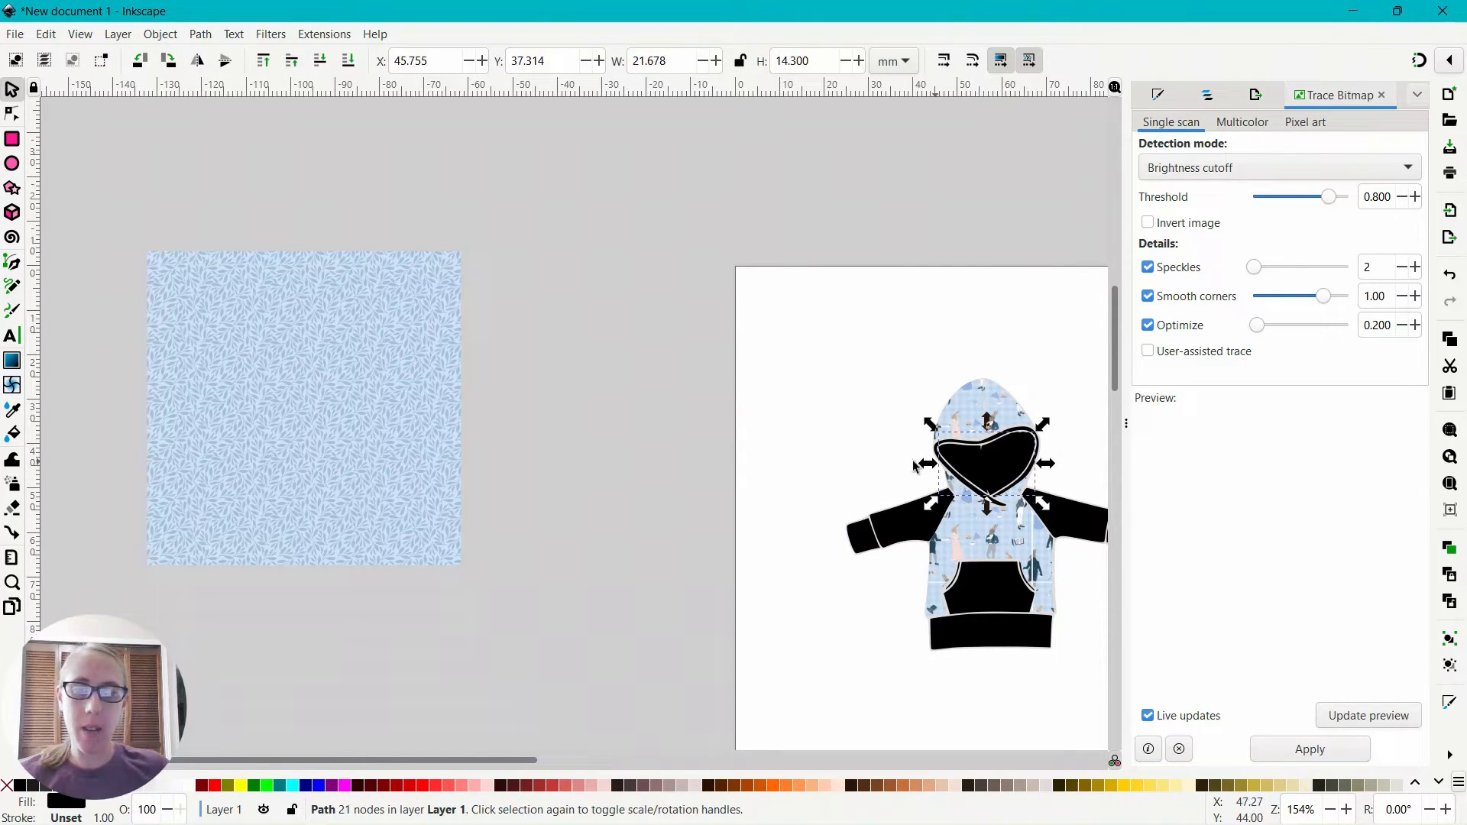
left_click(886, 531)
mouse_move(882, 530)
left_mouse_down()
mouse_move(877, 514)
mouse_move(594, 452)
mouse_move(203, 397)
mouse_move(184, 380)
mouse_move(197, 388)
left_mouse_up()
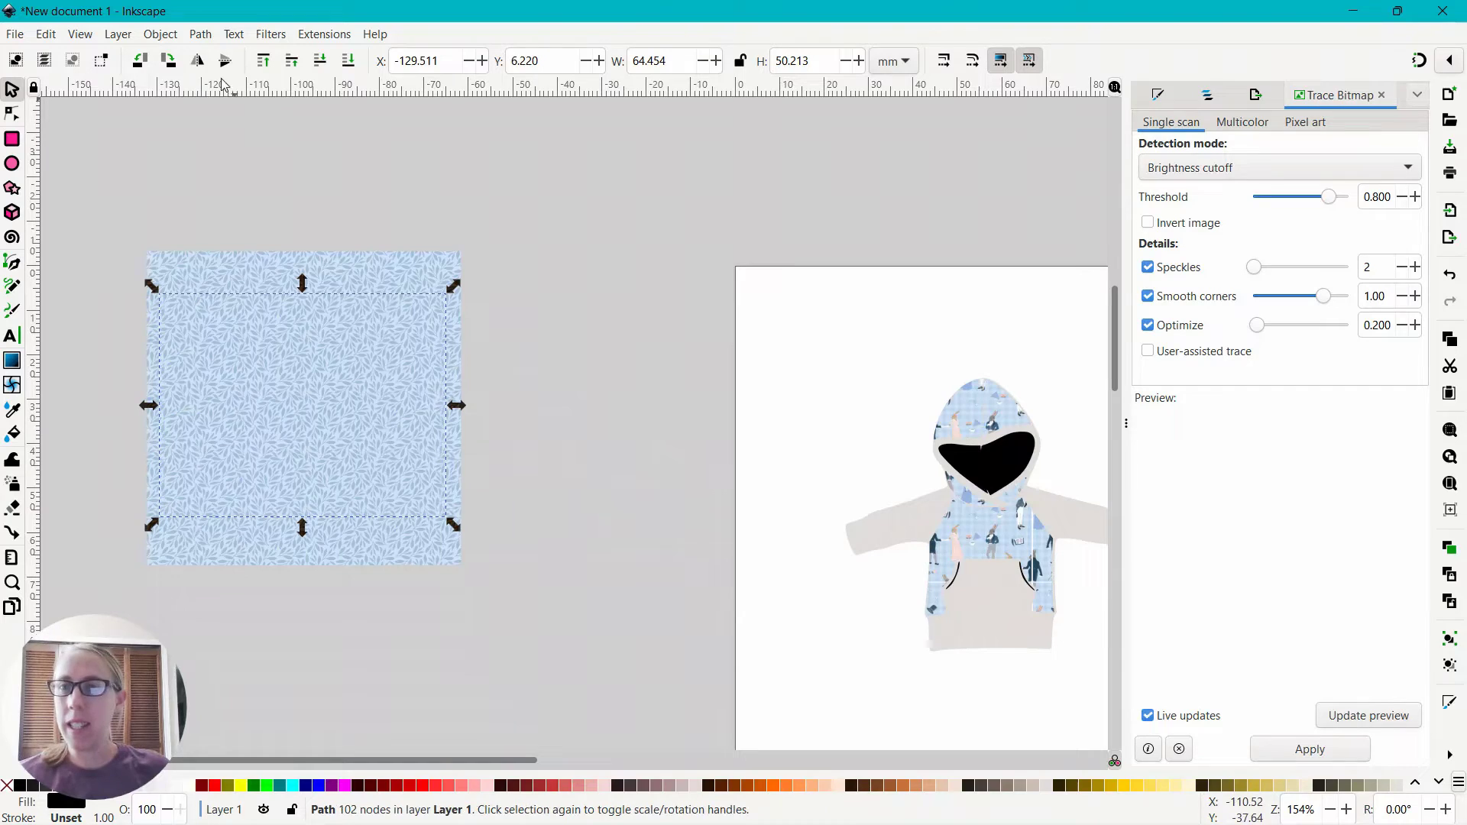
left_click(160, 35)
left_click(583, 210)
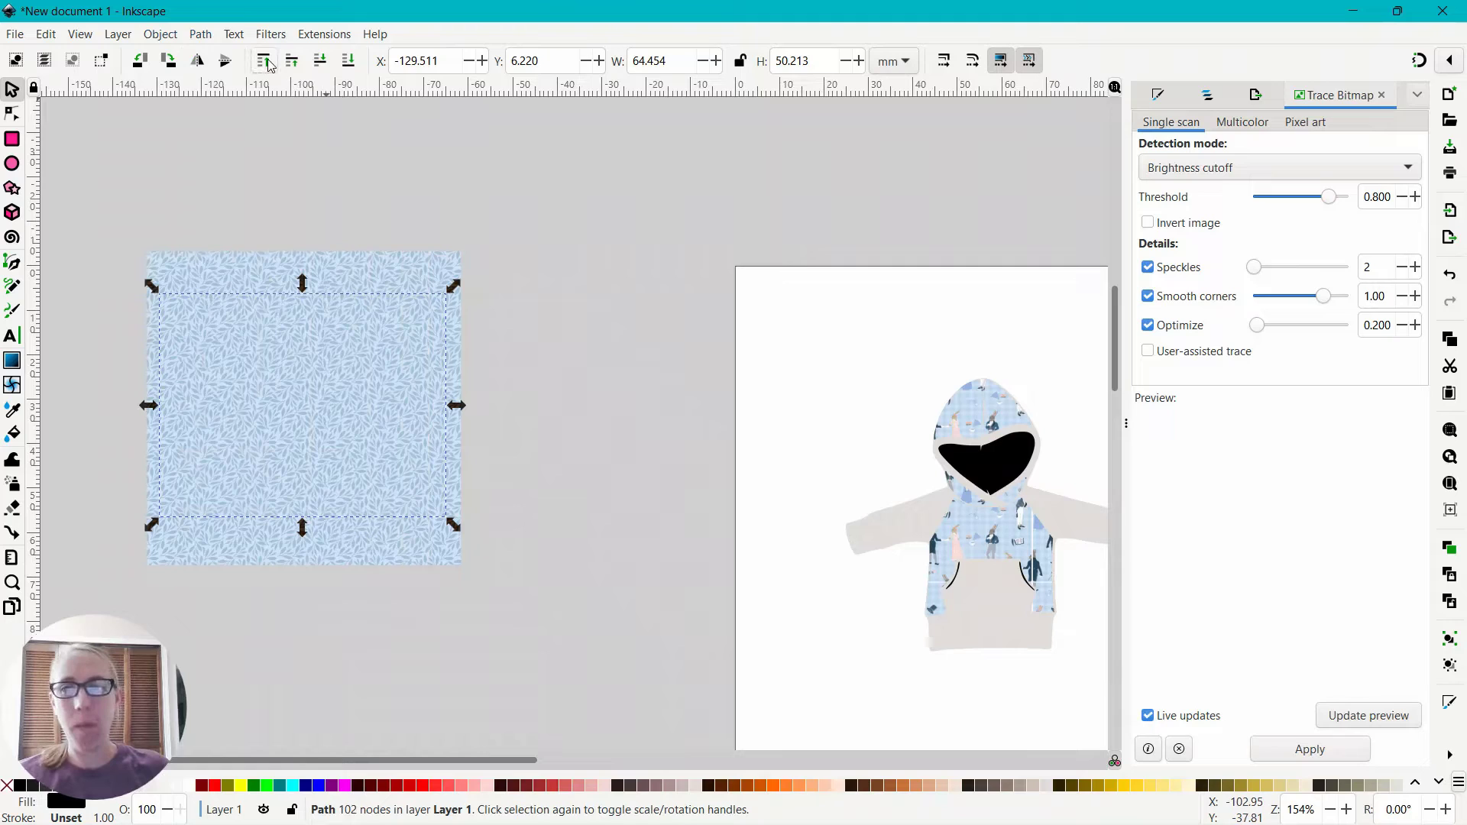
left_click(268, 65)
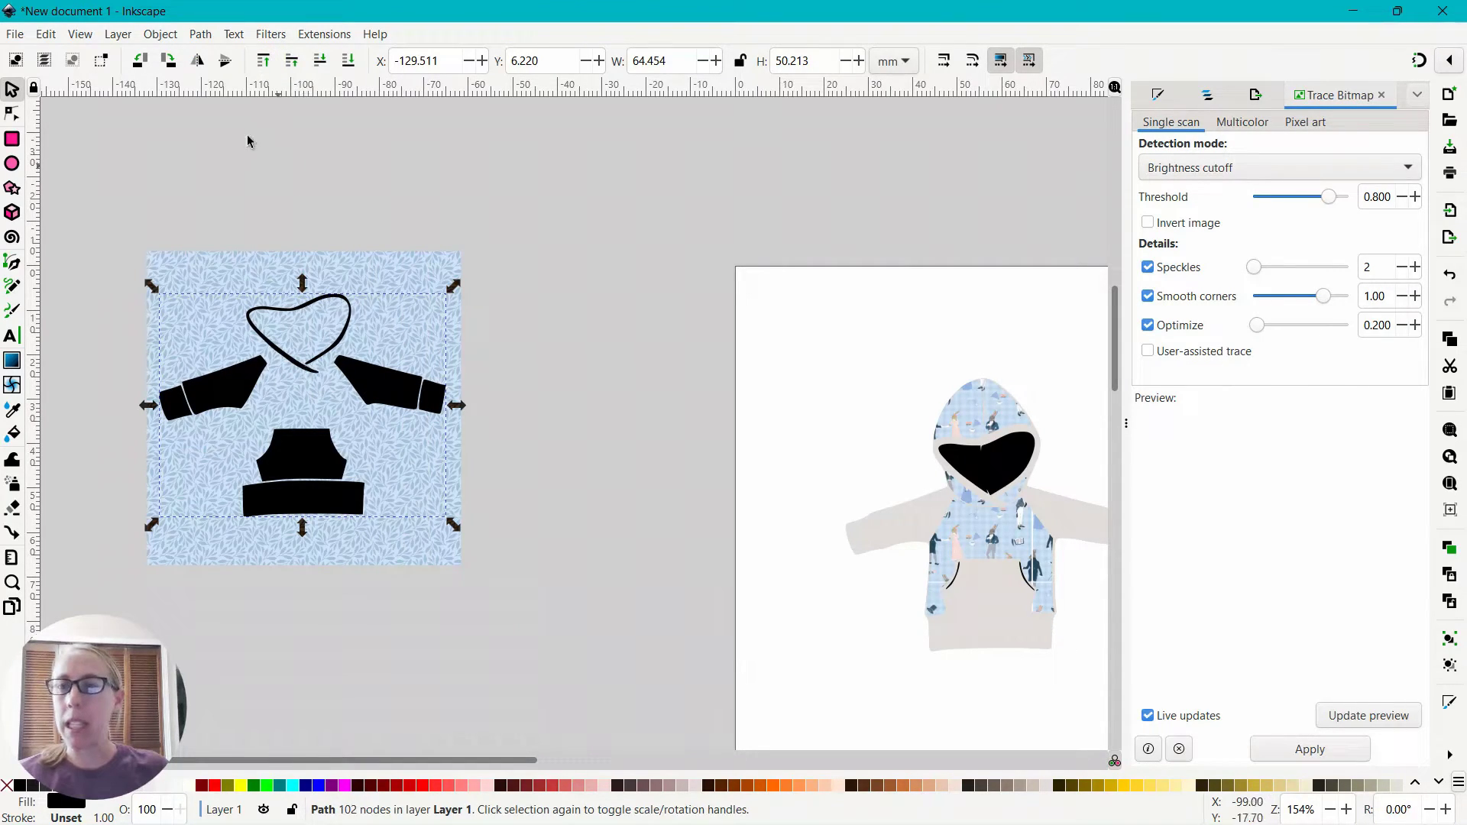
- Clip the leaf-print square to the united hoodie pieces
left_click(205, 274, "shift")
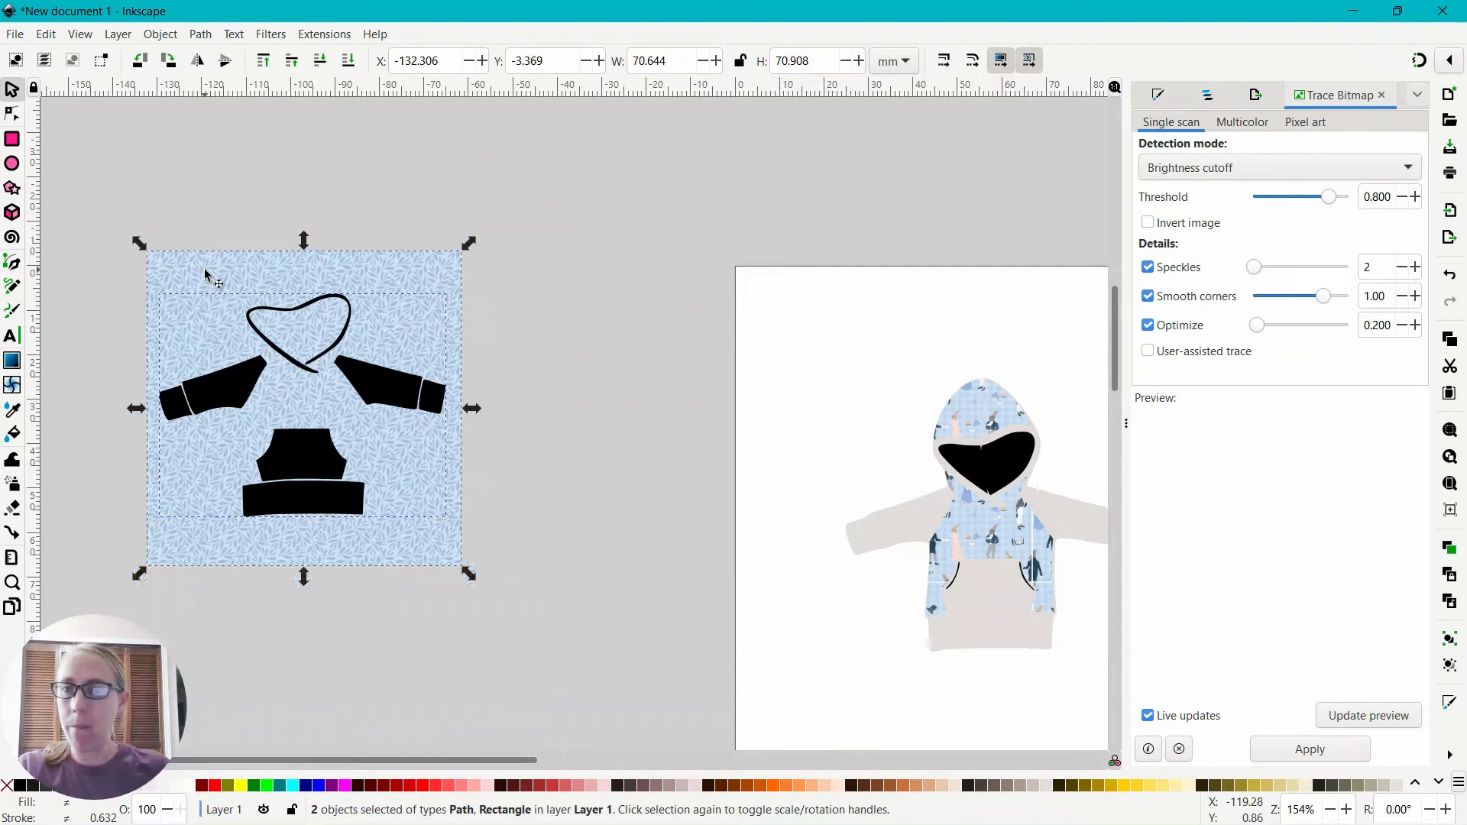
left_click(174, 37)
mouse_move(218, 260)
left_click(449, 258)
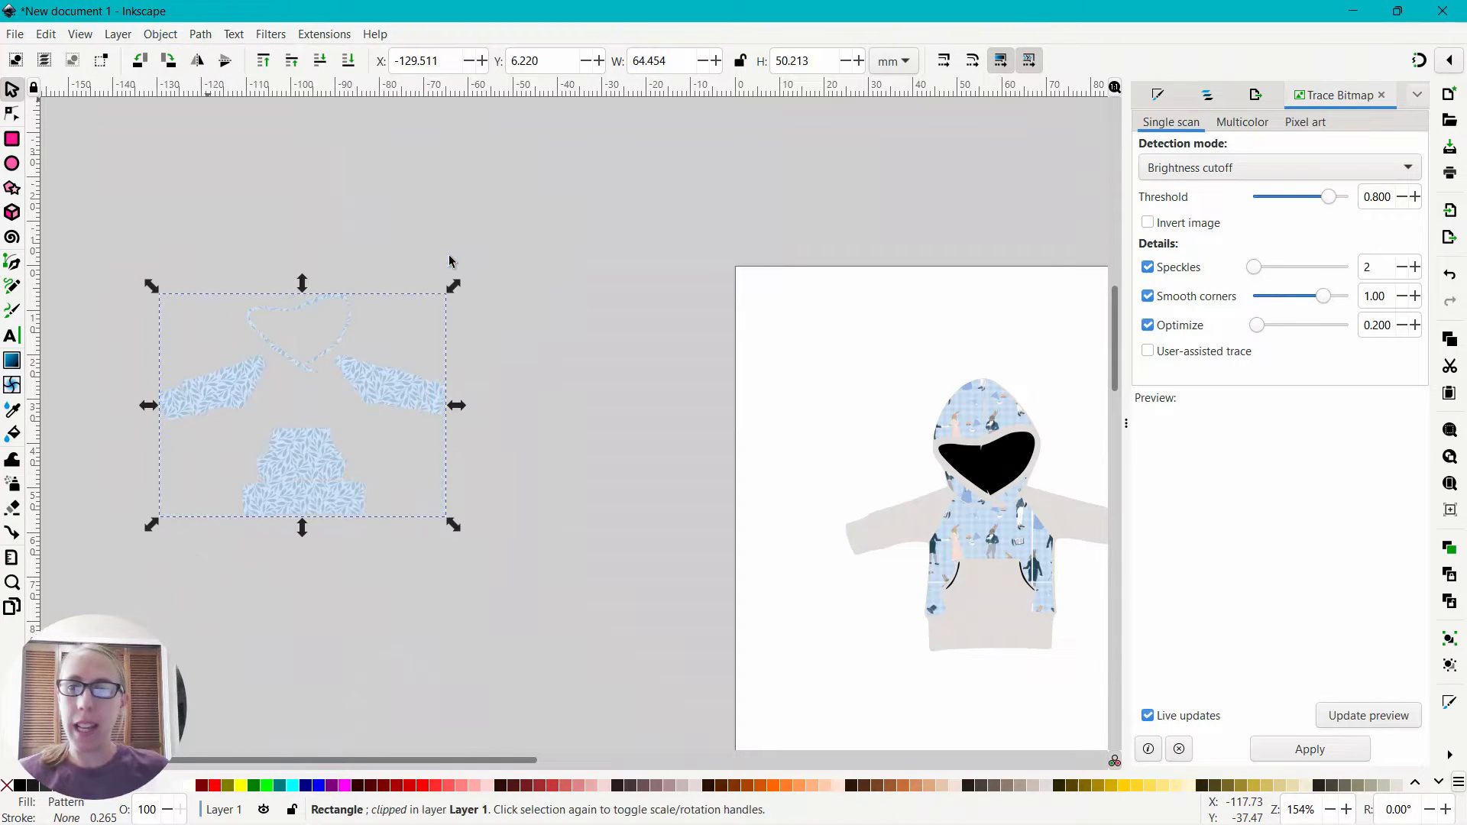
- Move the clipped leaf-print pieces back into place on the kangaroo-pocket hoodie, fine-tune their alignment and deselect them
left_click_drag(297, 502, 984, 604)
left_click_drag(535, 760, 671, 750)
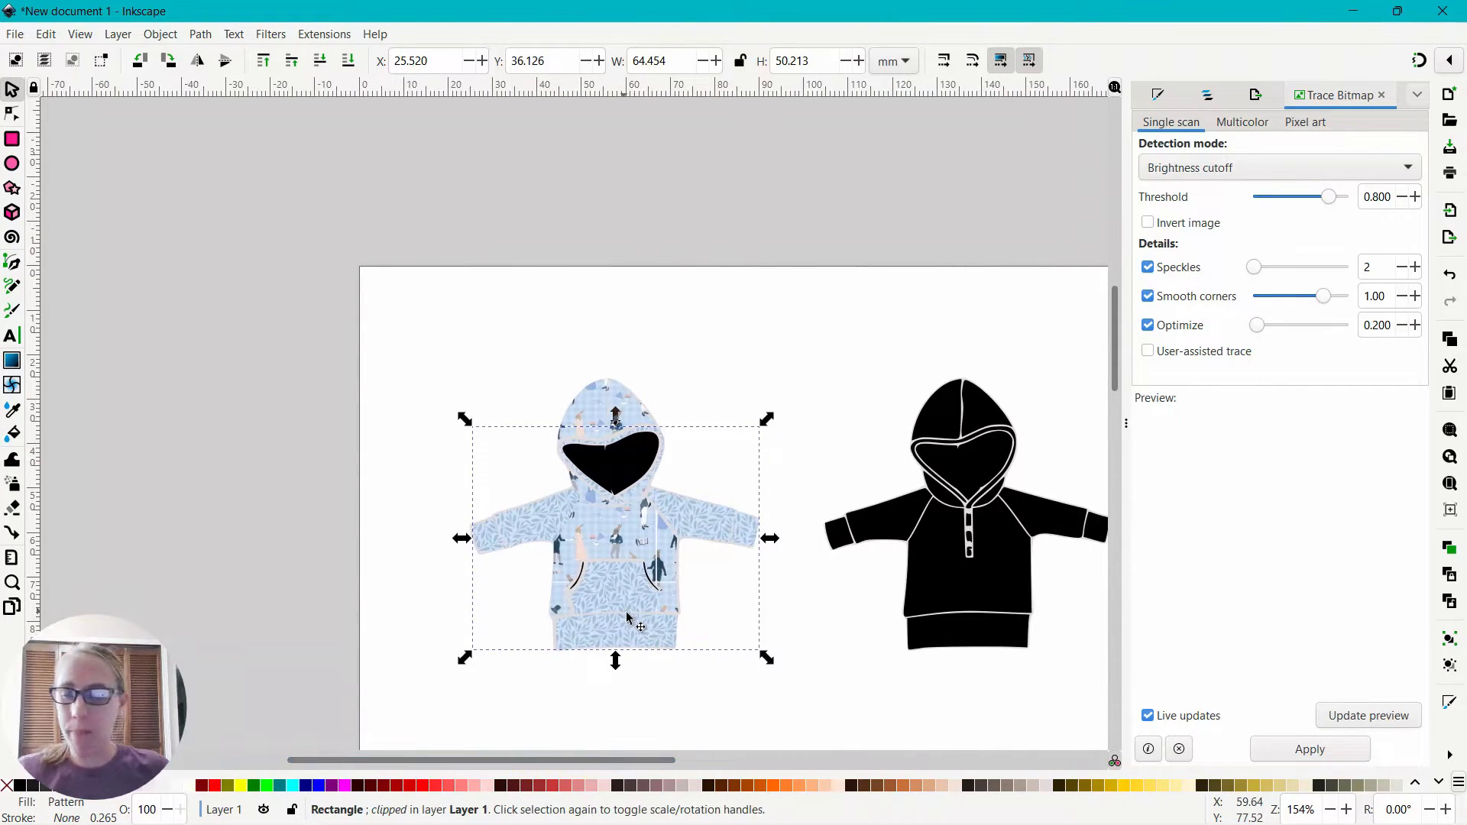
scroll(623, 601, "up", 2)
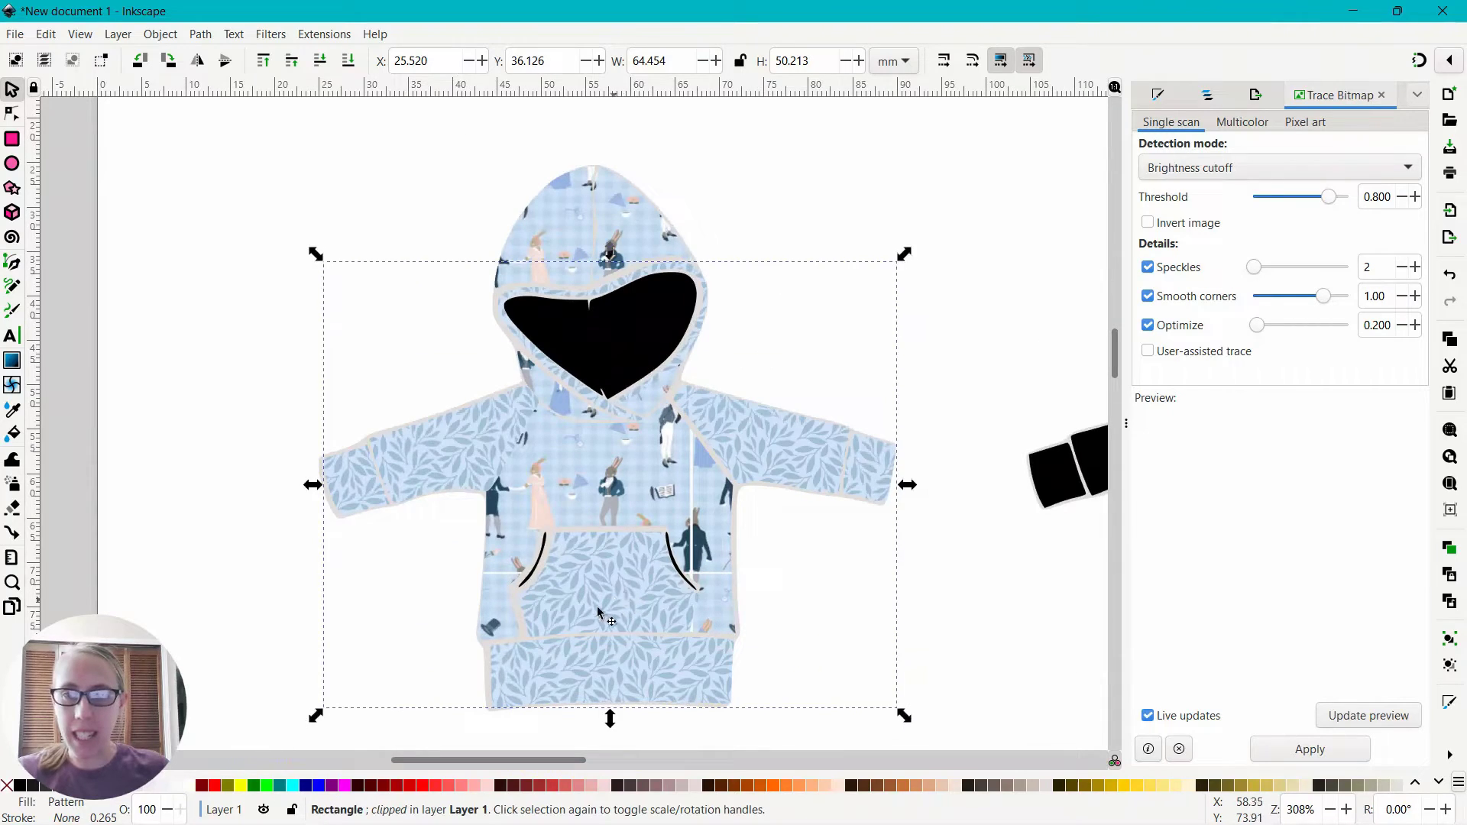
left_click_drag(603, 590, 597, 592)
left_click(800, 222)
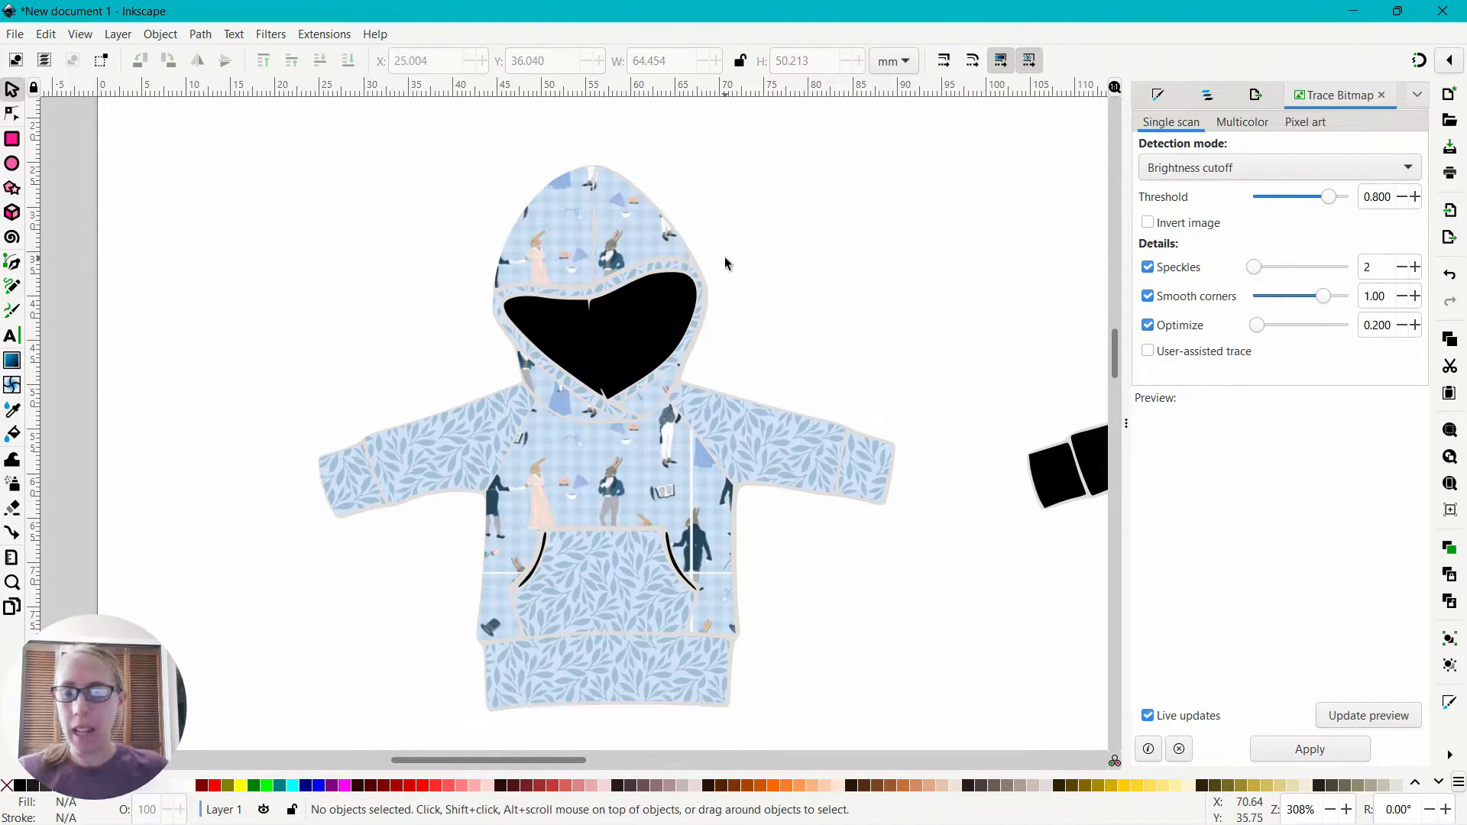
- Fill the face opening inside the kangaroo-pocket hoodie's hood with solid blue
scroll(724, 263, "down", 2)
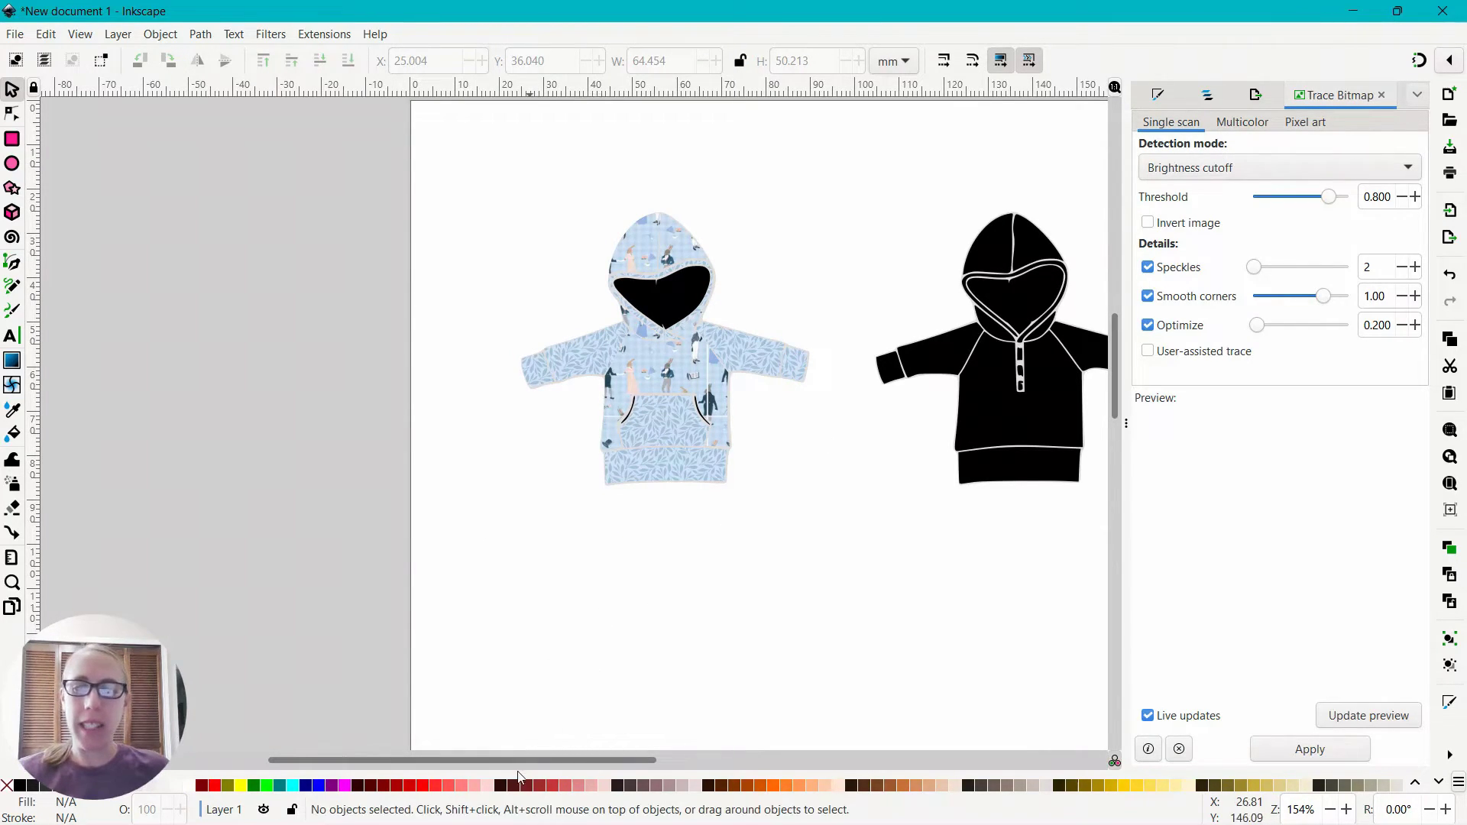
left_click_drag(523, 759, 580, 749)
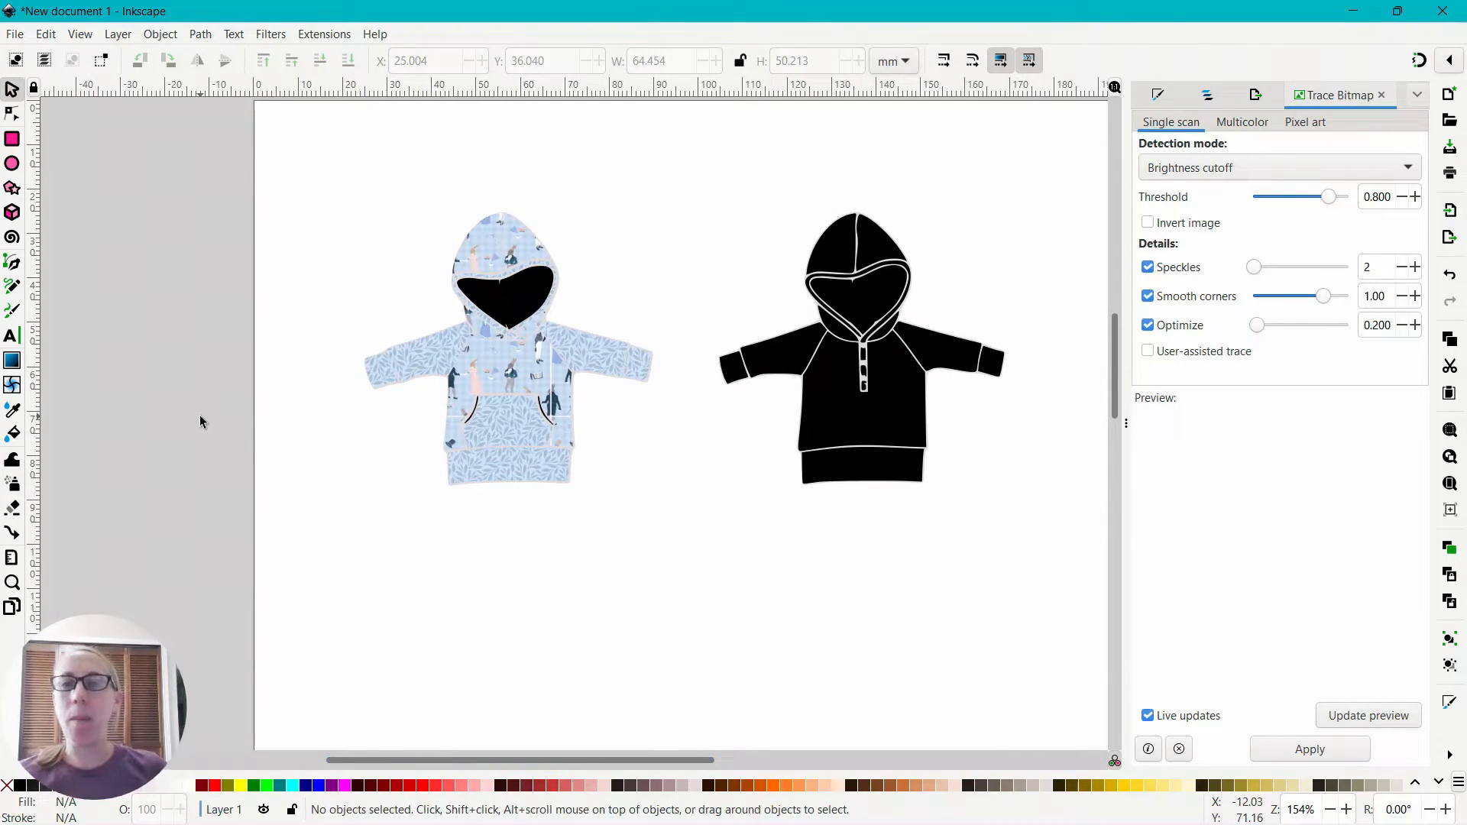
left_click(522, 302)
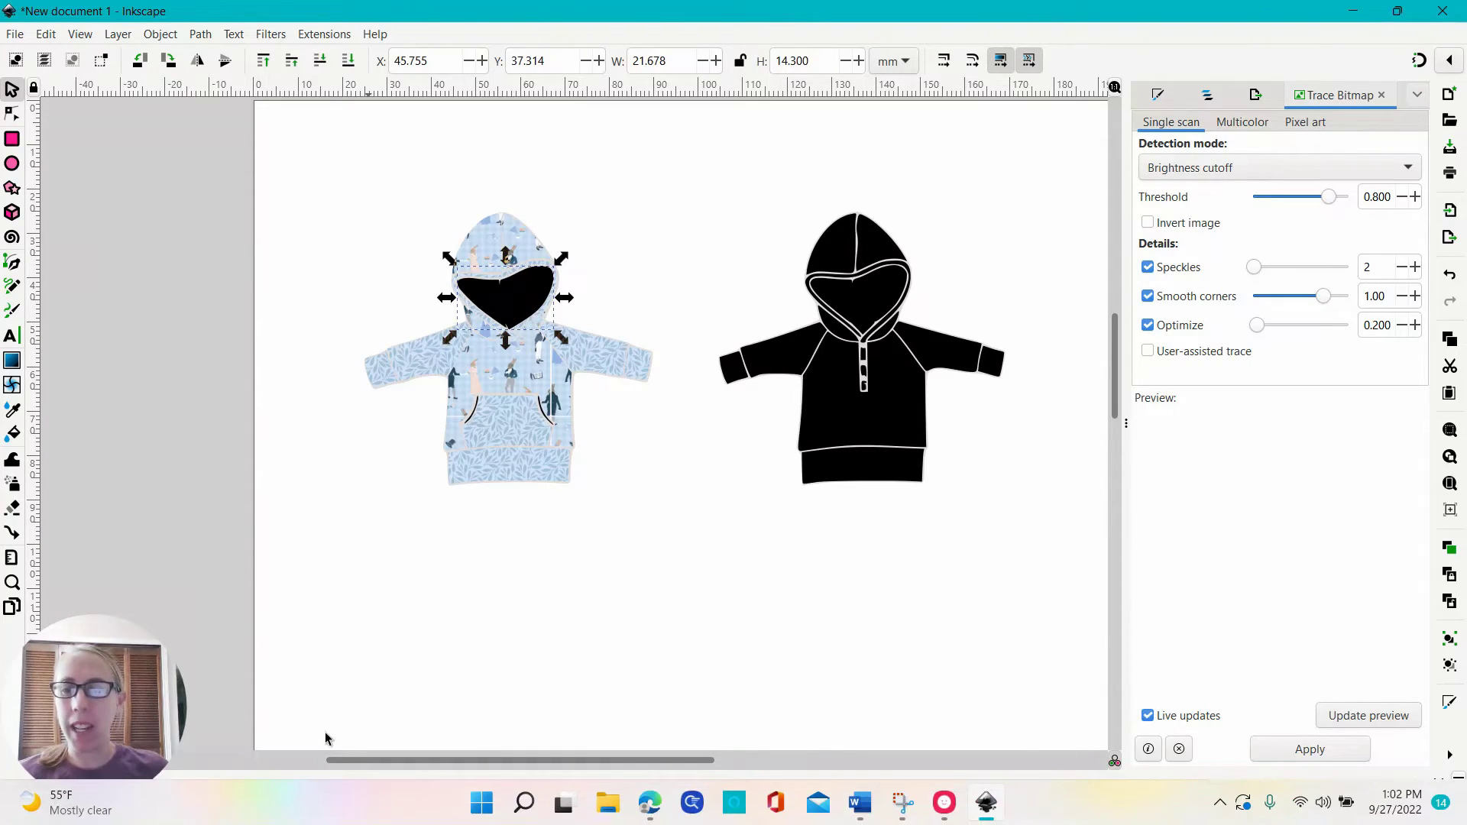
left_click(320, 787)
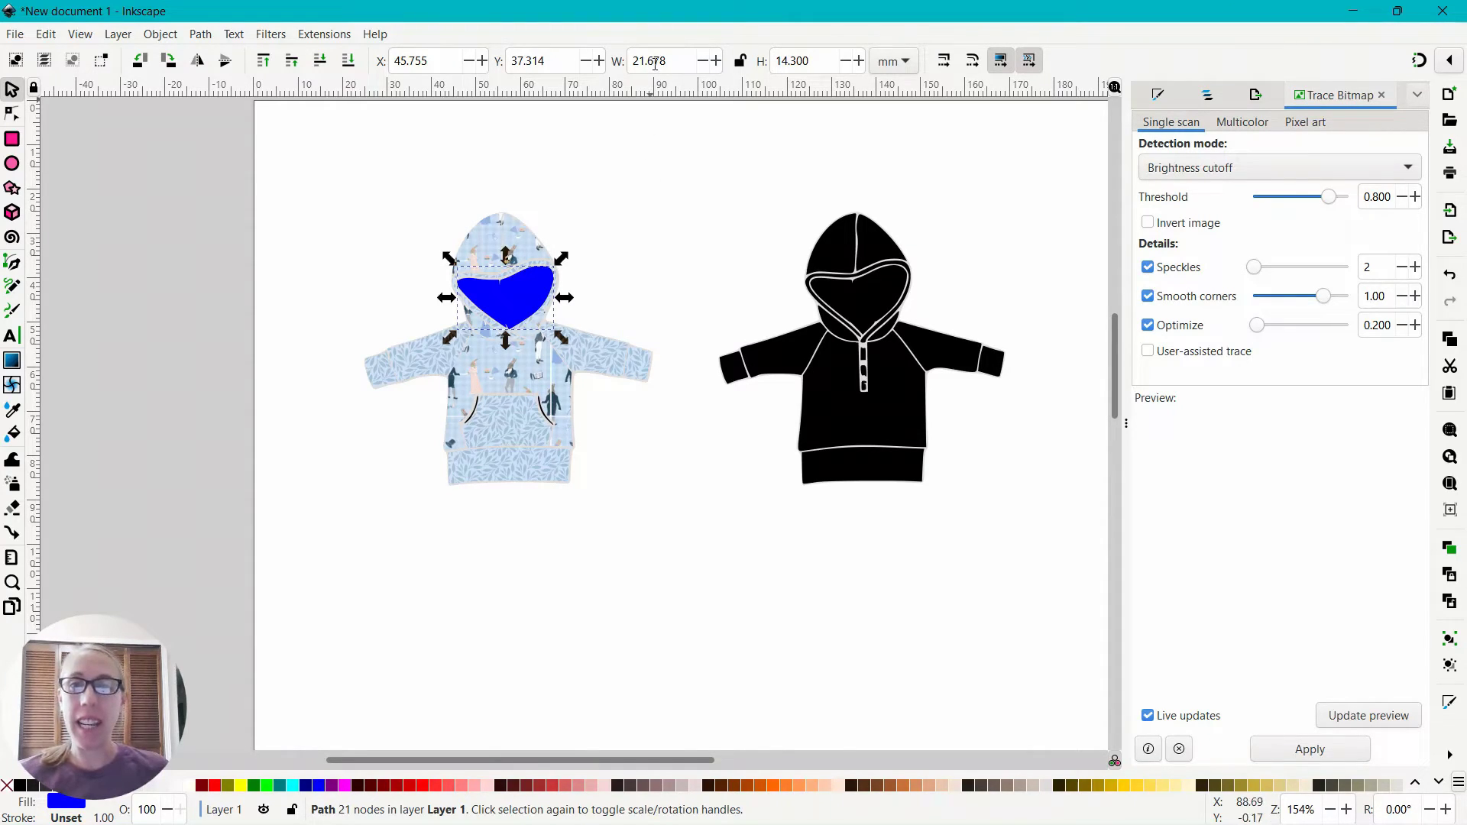
- Switch to the image viewer and look over the finished hoodie variations in Digital mockup final.jpg
key("alt+Tab")
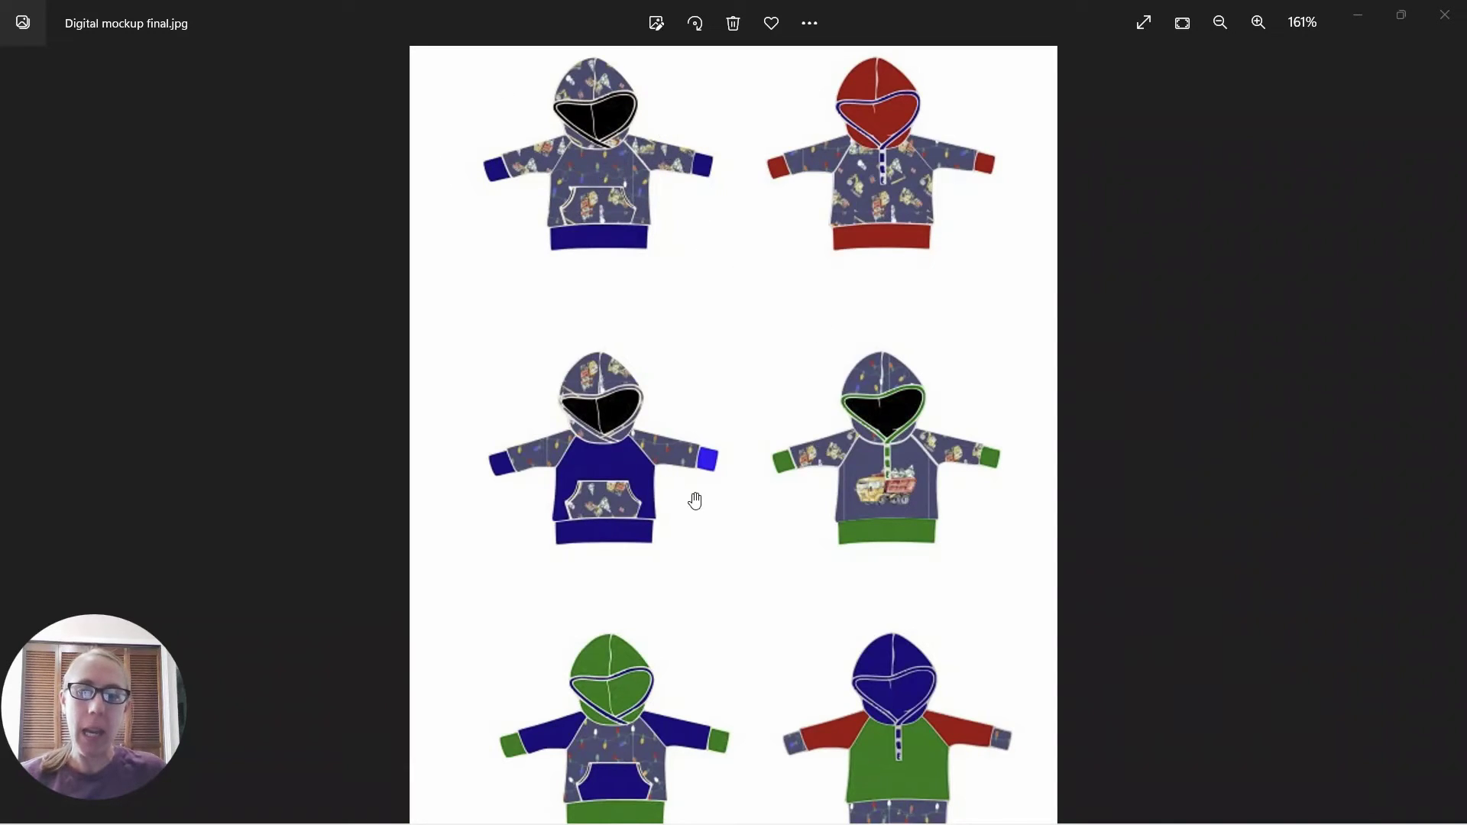
scroll(726, 566, "down", 2)
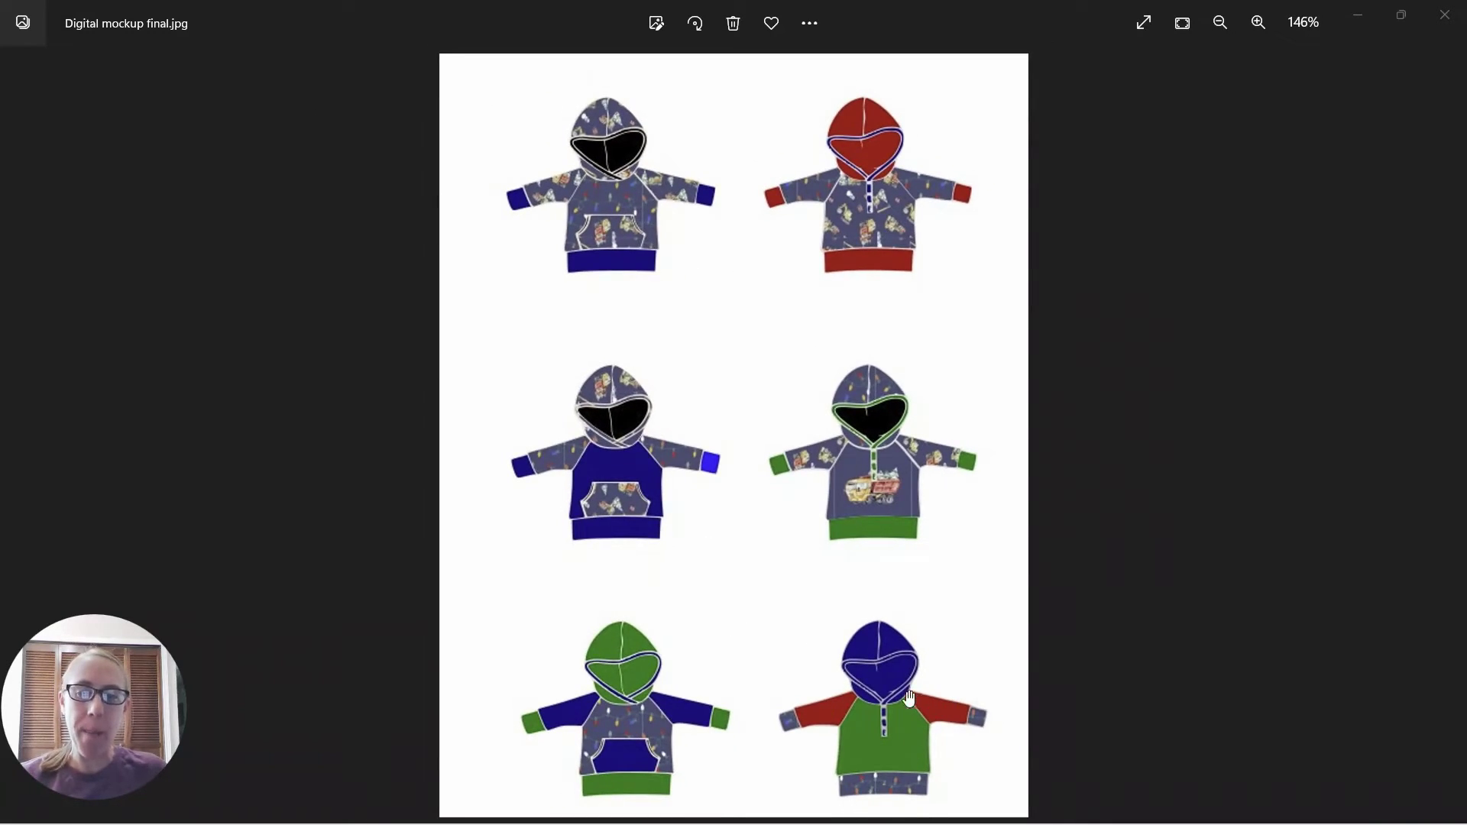